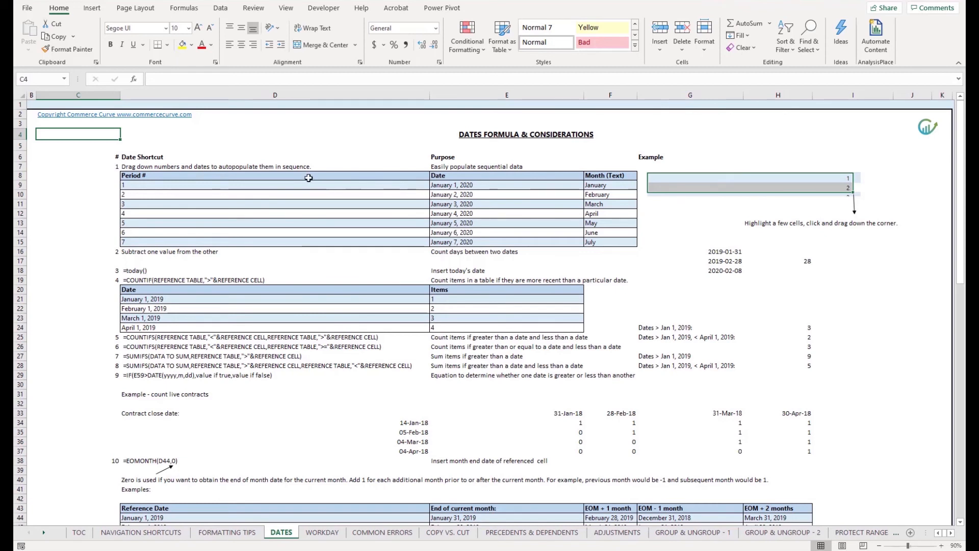
# Step: Review the sequence-autofill shortcut in row 7 and the Period #, Date and Month (Text) columns of its example table
pyautogui.moveTo(225, 166); pyautogui.dragTo(373, 161)
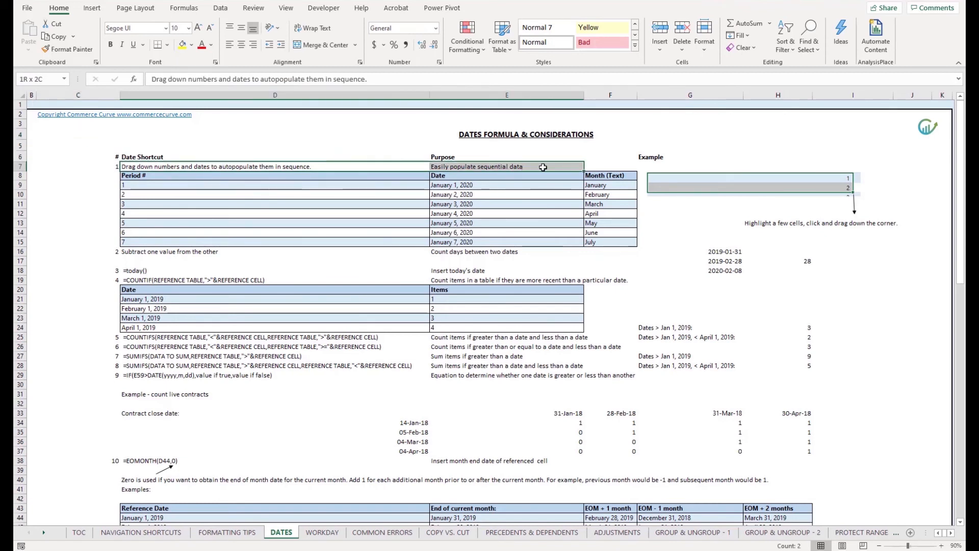
pyautogui.click(612, 166)
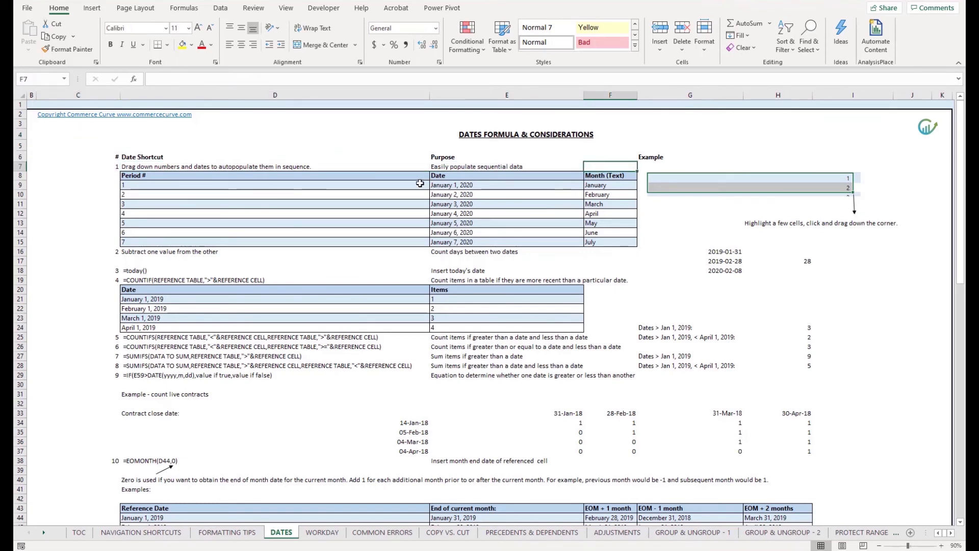
pyautogui.moveTo(418, 185); pyautogui.dragTo(418, 207)
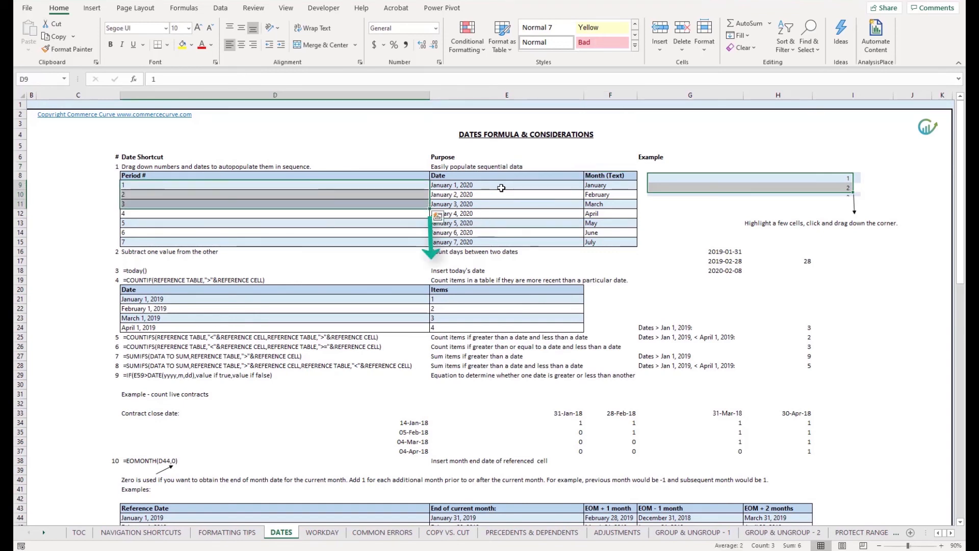
pyautogui.moveTo(492, 185); pyautogui.dragTo(497, 204)
pyautogui.moveTo(592, 185); pyautogui.dragTo(592, 205)
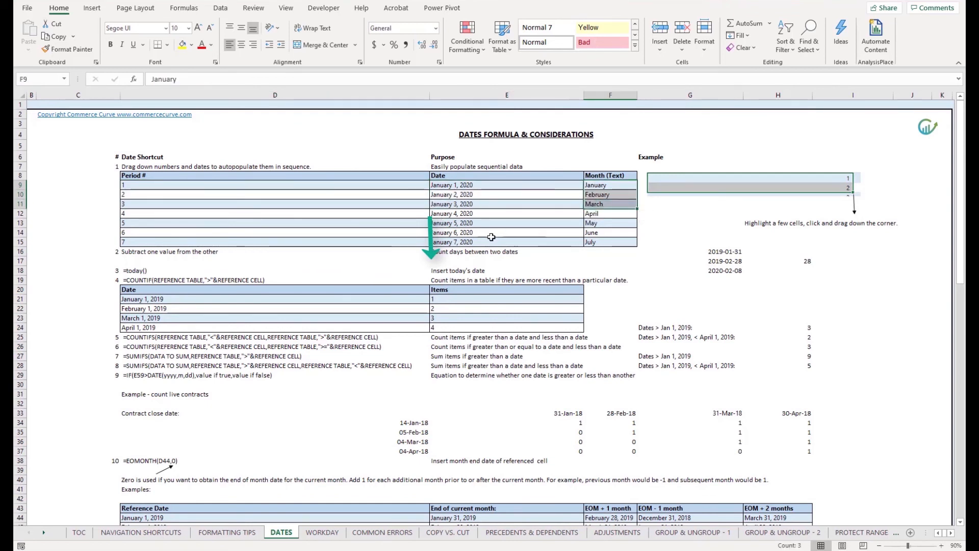
pyautogui.click(847, 225)
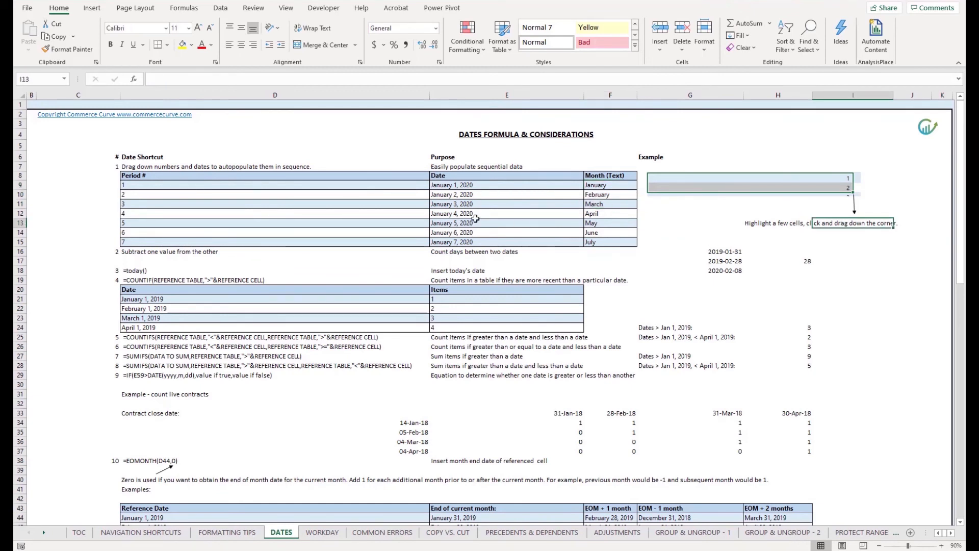
pyautogui.moveTo(357, 177); pyautogui.dragTo(608, 177)
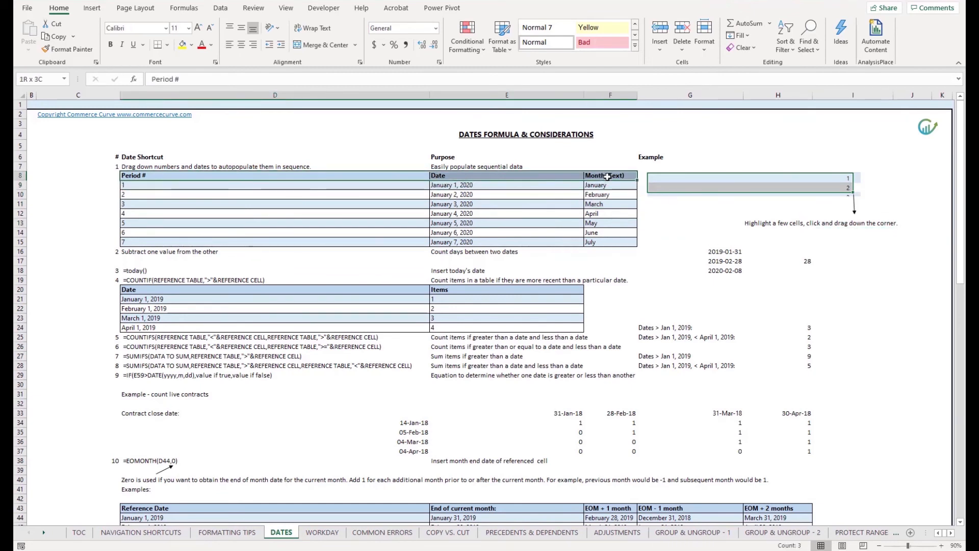
pyautogui.click(354, 189)
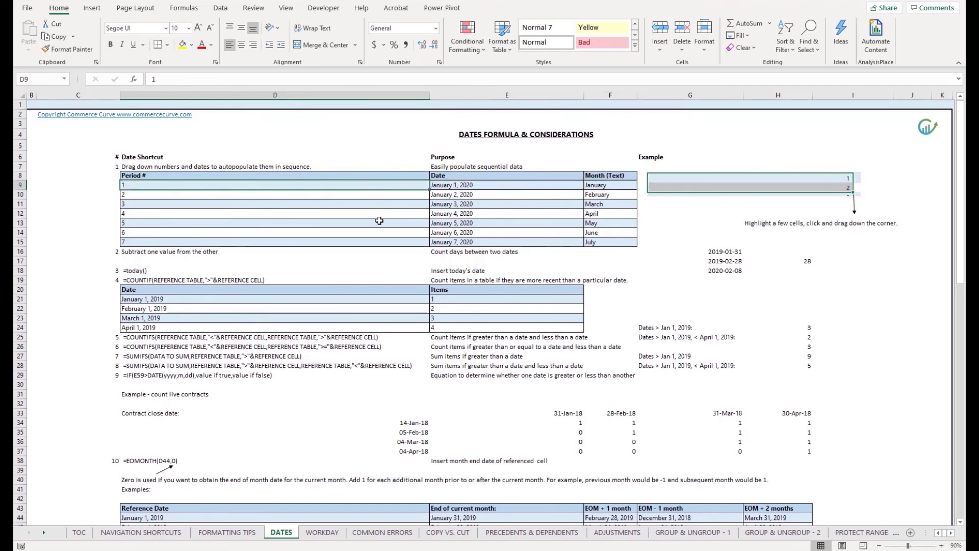
# Step: Clear rows 13 to 15 of the sequence table and refill its Period #, Date and Month (Text) columns from the entries above
pyautogui.moveTo(377, 221); pyautogui.dragTo(644, 254)
pyautogui.press('Delete')
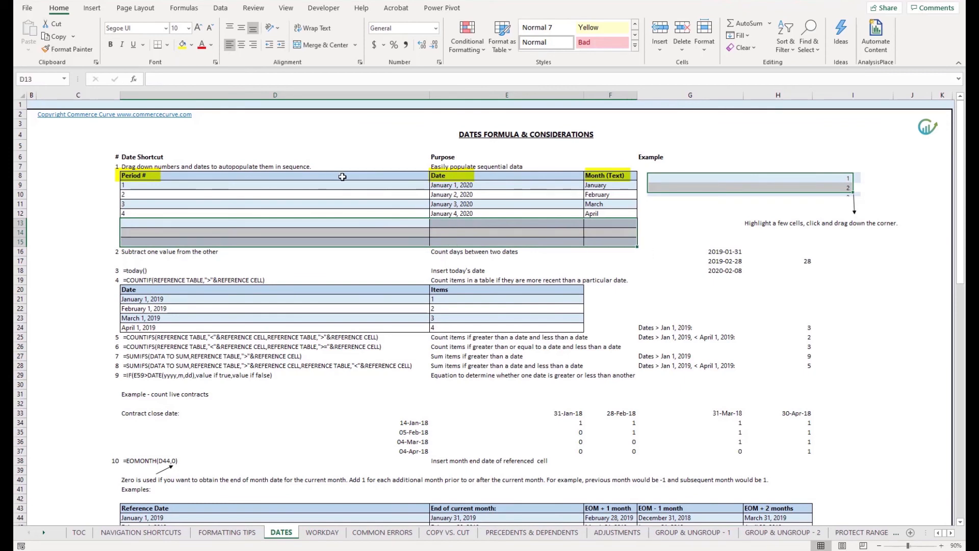
pyautogui.moveTo(343, 184); pyautogui.dragTo(339, 212)
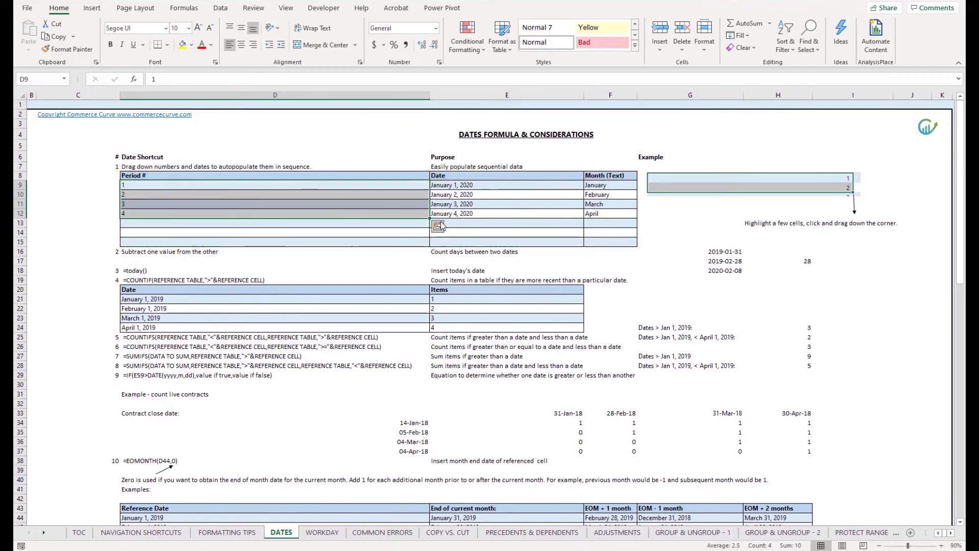
pyautogui.moveTo(431, 219); pyautogui.dragTo(431, 245)
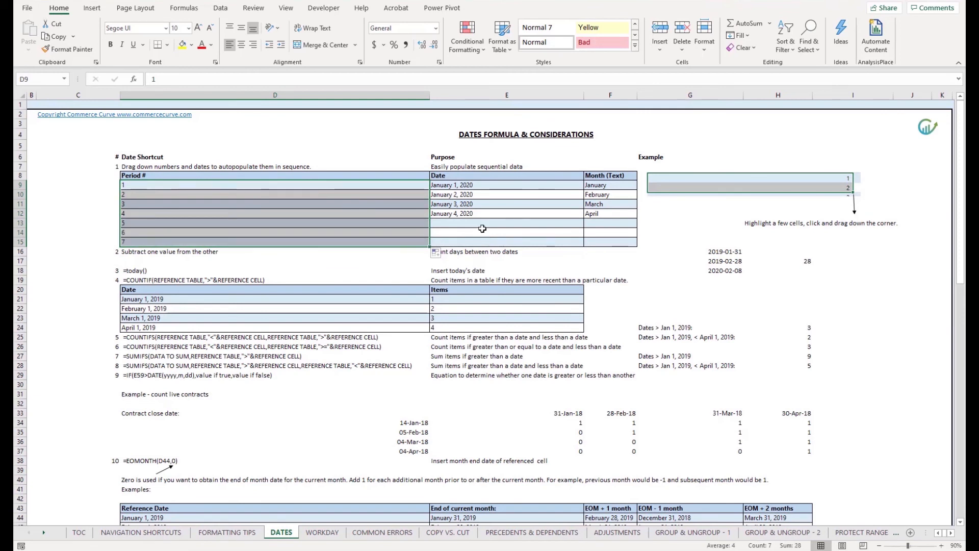
pyautogui.moveTo(515, 186); pyautogui.dragTo(513, 215)
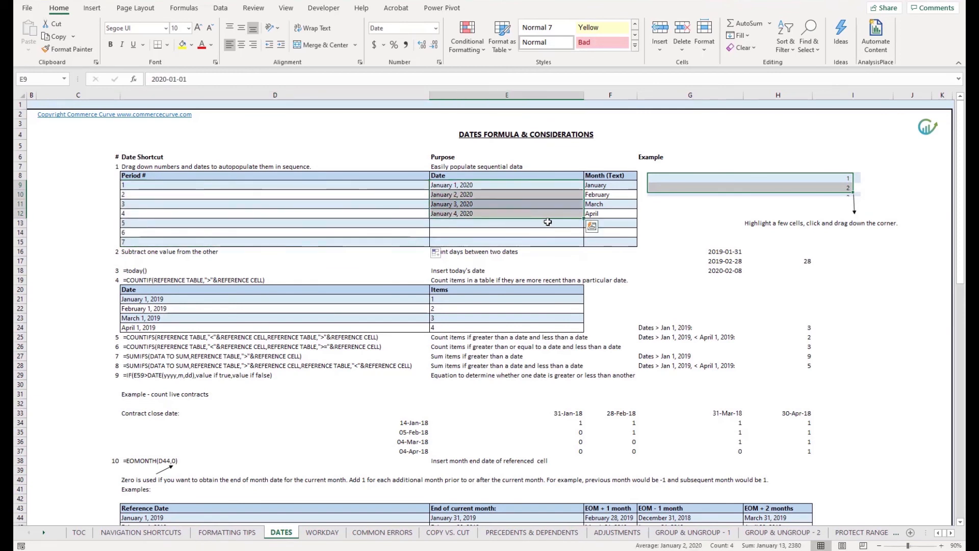
pyautogui.moveTo(584, 219); pyautogui.dragTo(580, 248)
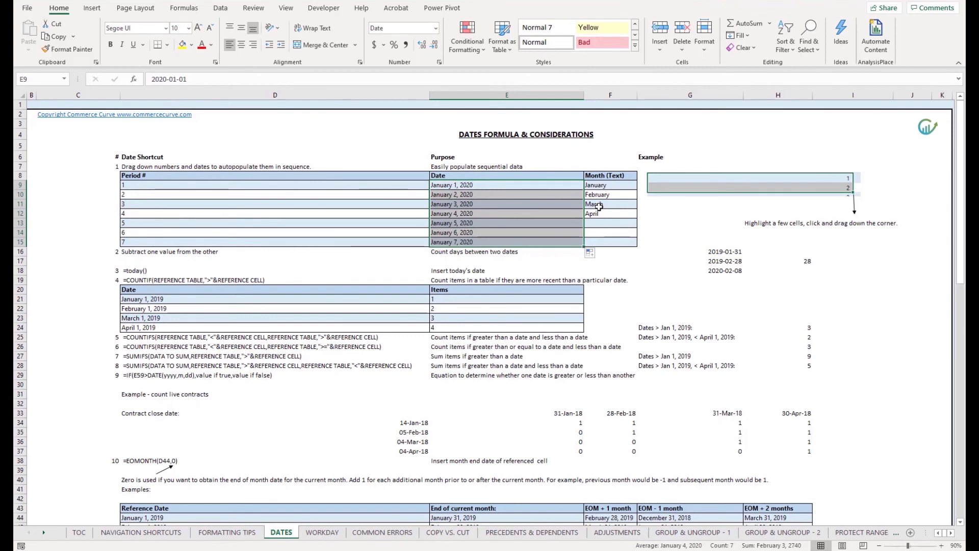
pyautogui.moveTo(606, 186); pyautogui.dragTo(637, 247)
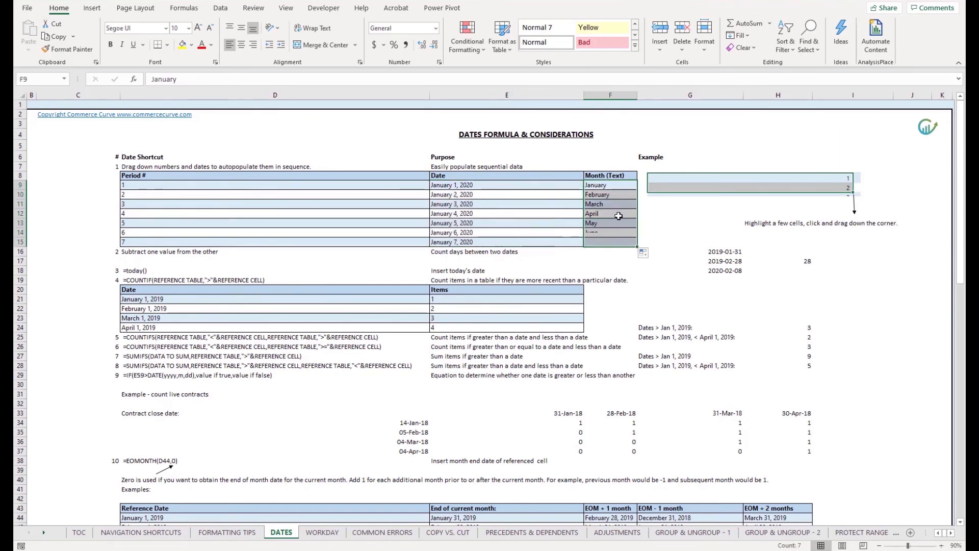
# Step: Inspect the formula in H17 that counts days between two dates, along with its shortcut and purpose in row 16
pyautogui.click(550, 185)
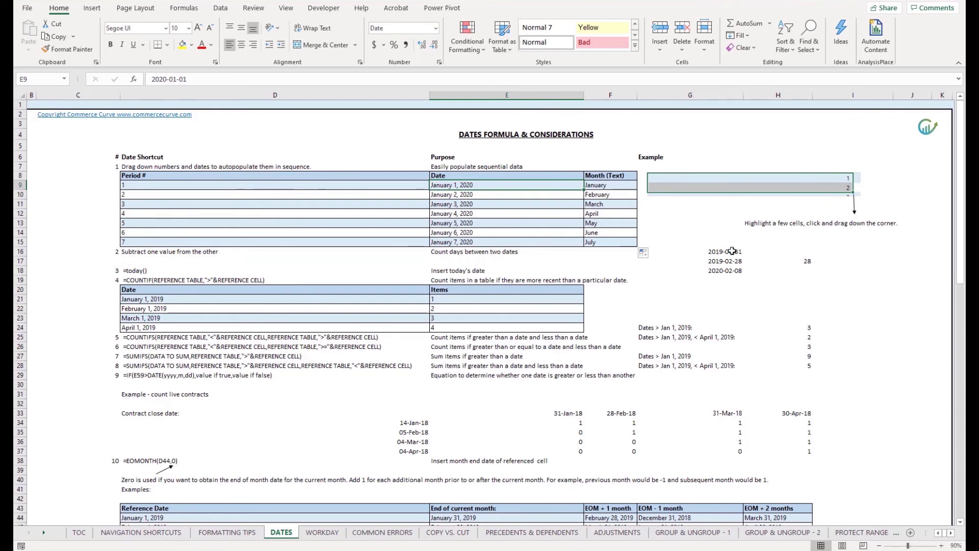
pyautogui.doubleClick(788, 261)
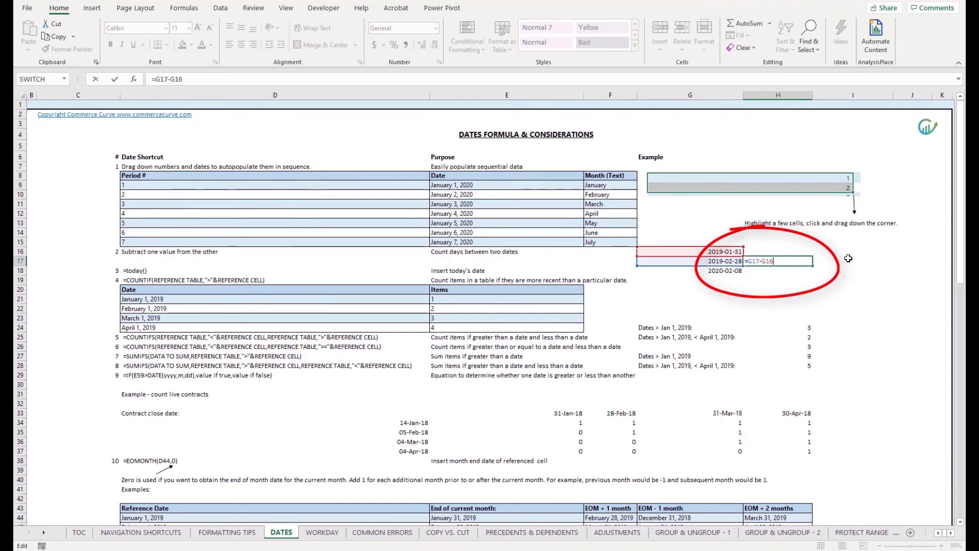
pyautogui.press('Return')
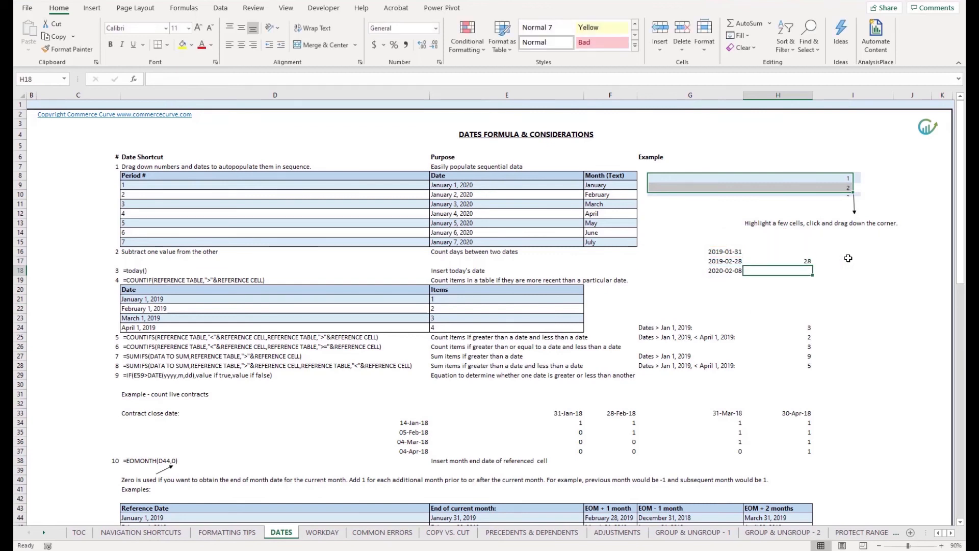
pyautogui.click(208, 251)
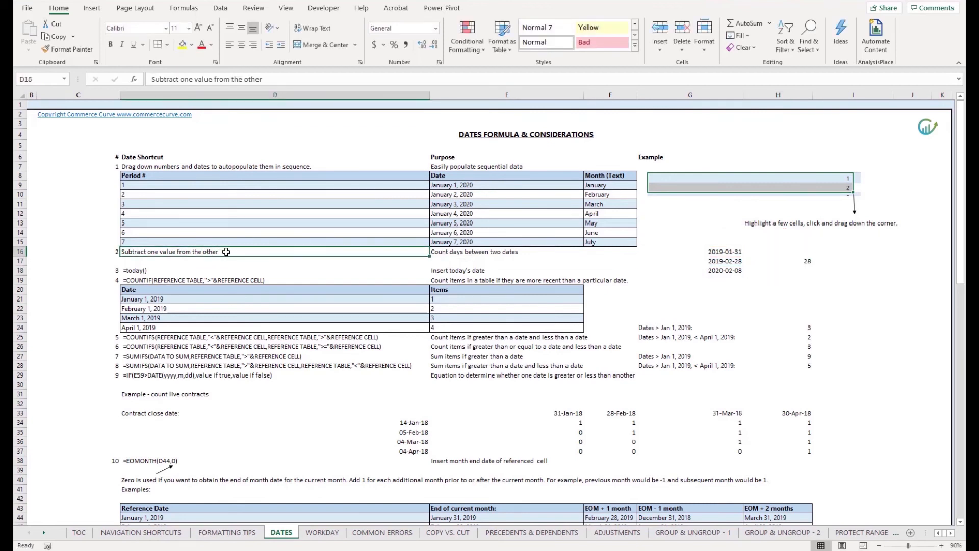
pyautogui.click(475, 254)
# Step: Review the today's-date shortcut in row 18 and enter =TODAY() in its example cell G18
pyautogui.click(278, 273)
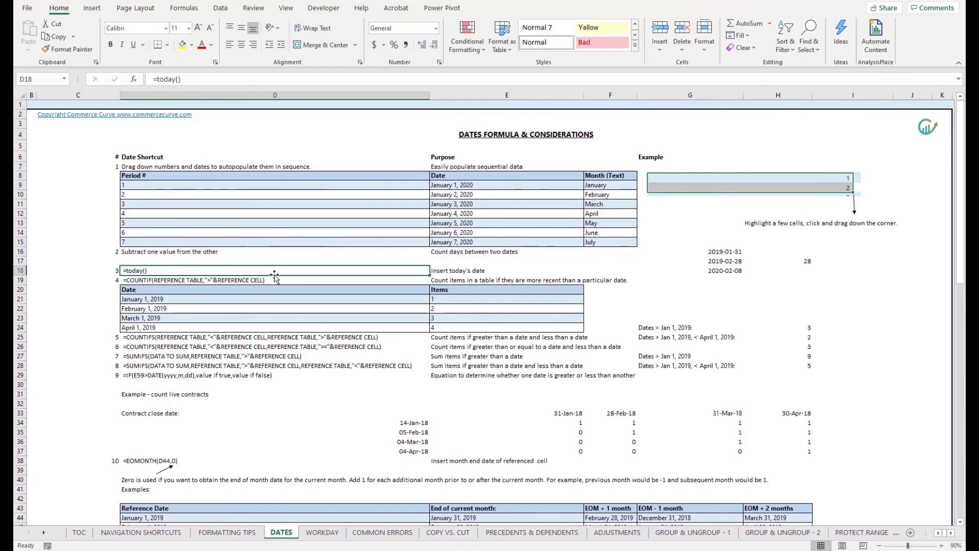
pyautogui.click(523, 271)
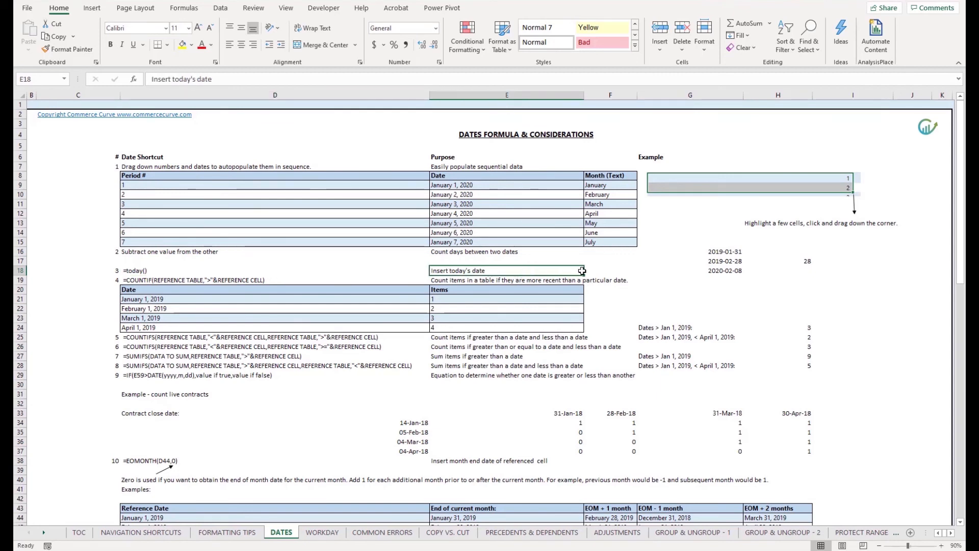
pyautogui.click(676, 272)
pyautogui.write('=TODAY()')
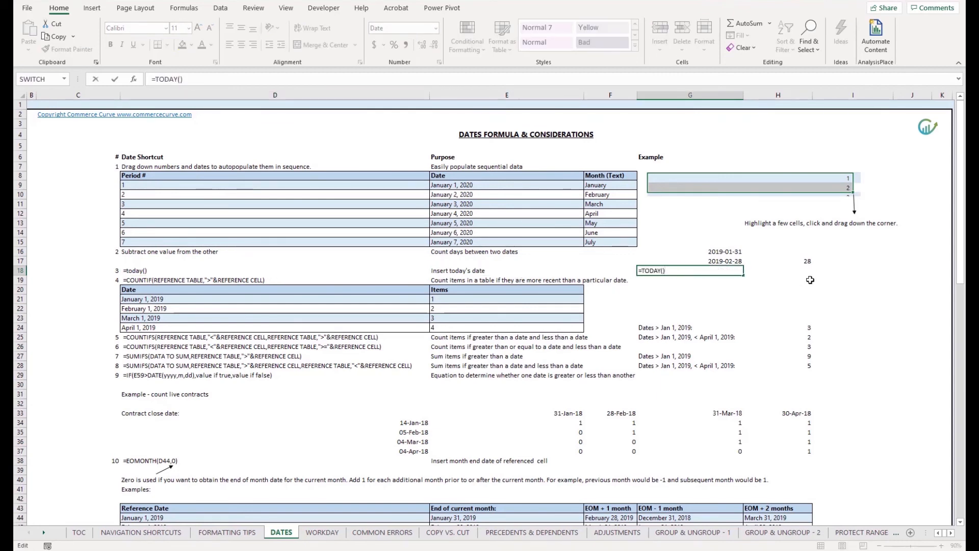
pyautogui.press('Return')
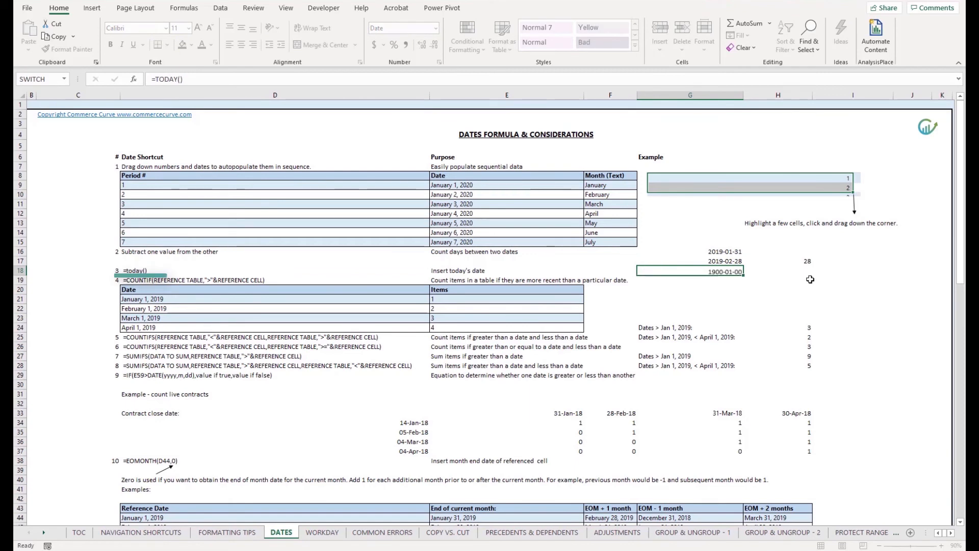
pyautogui.click(736, 271)
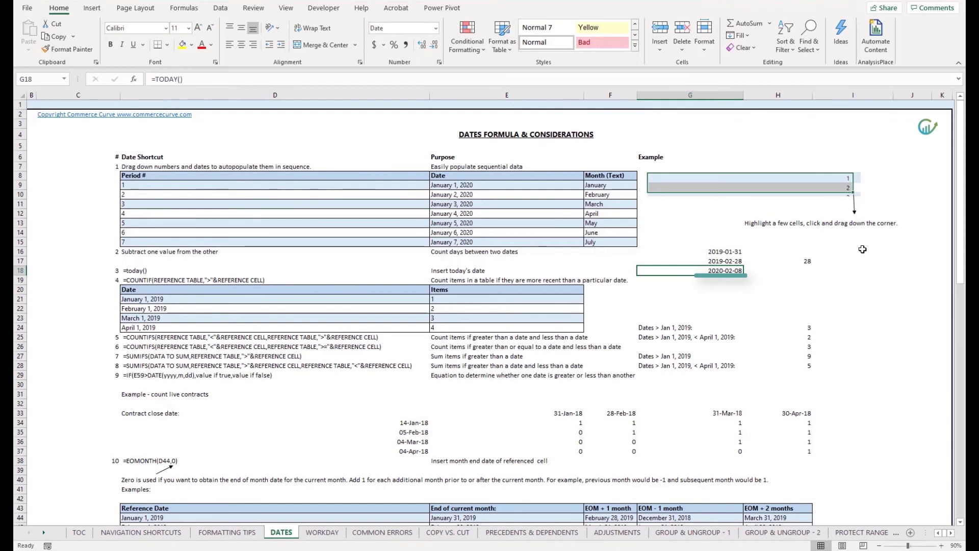
# Step: Review the COUNTIF shortcut and its stated purpose in row 19
pyautogui.press('Down')
pyautogui.press('Left')
pyautogui.press('Left')
pyautogui.press('Left')
pyautogui.press('Left')
pyautogui.press('Right')
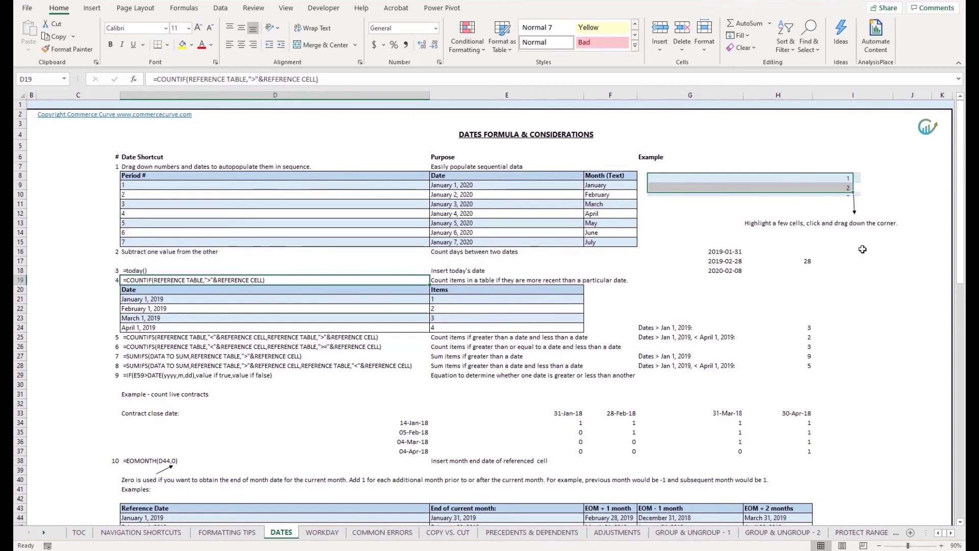
pyautogui.press('Right')
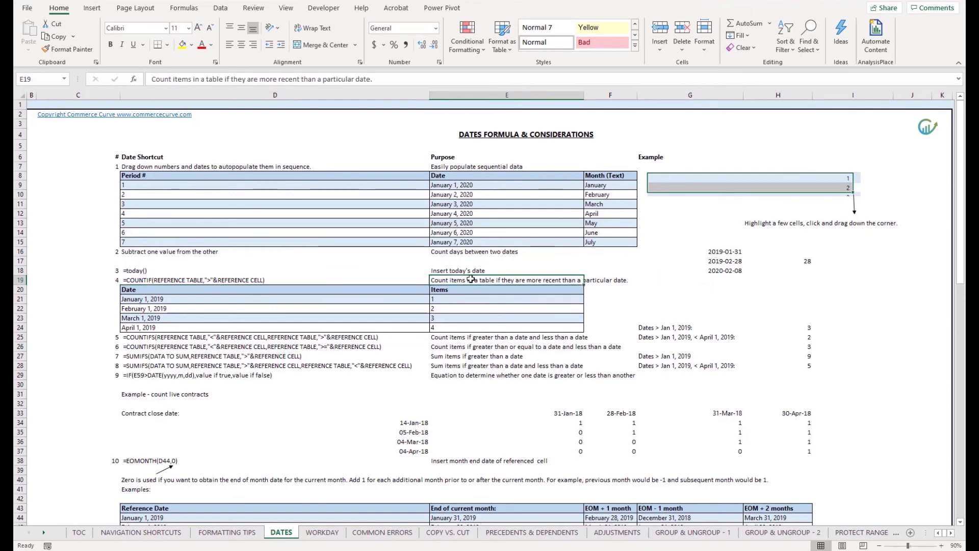
# Step: Inspect the COUNTIF example formula in H24 for dates after Jan 1, 2019, and compare it with the generic syntax in D19
pyautogui.click(645, 329)
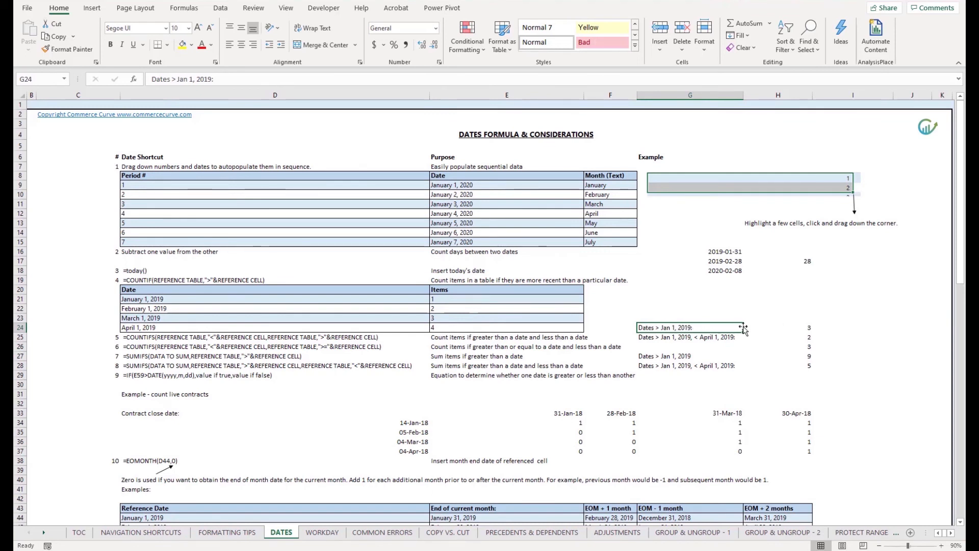
pyautogui.click(248, 298)
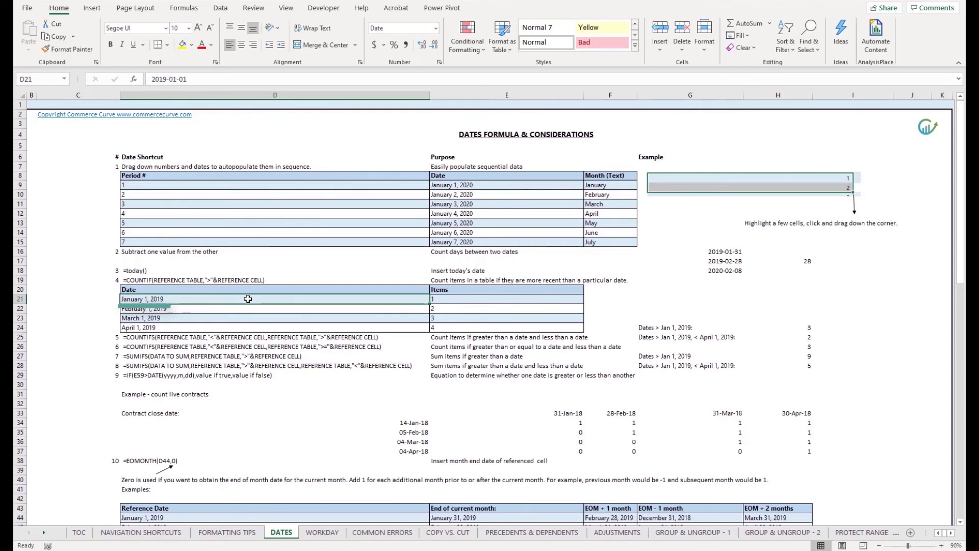
pyautogui.click(714, 327)
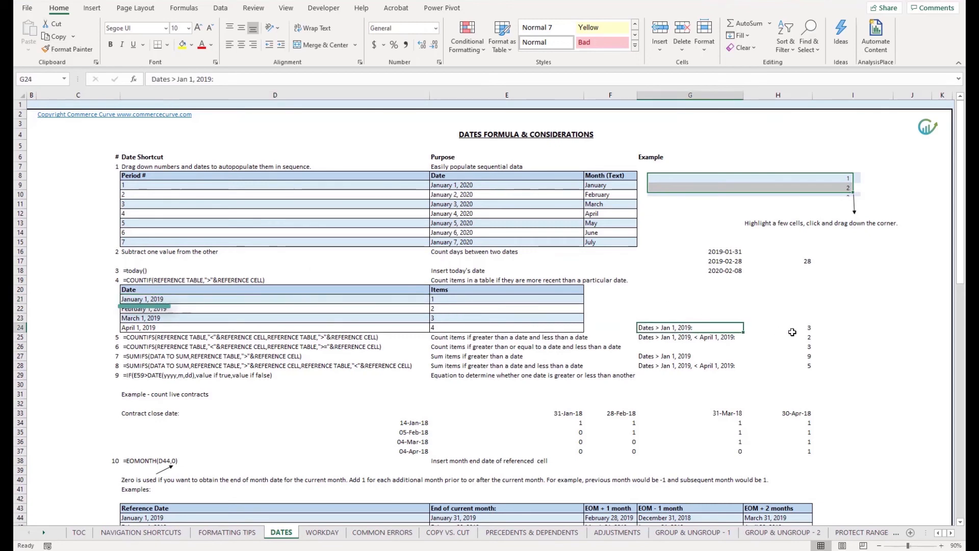
pyautogui.click(803, 331)
pyautogui.press('F2')
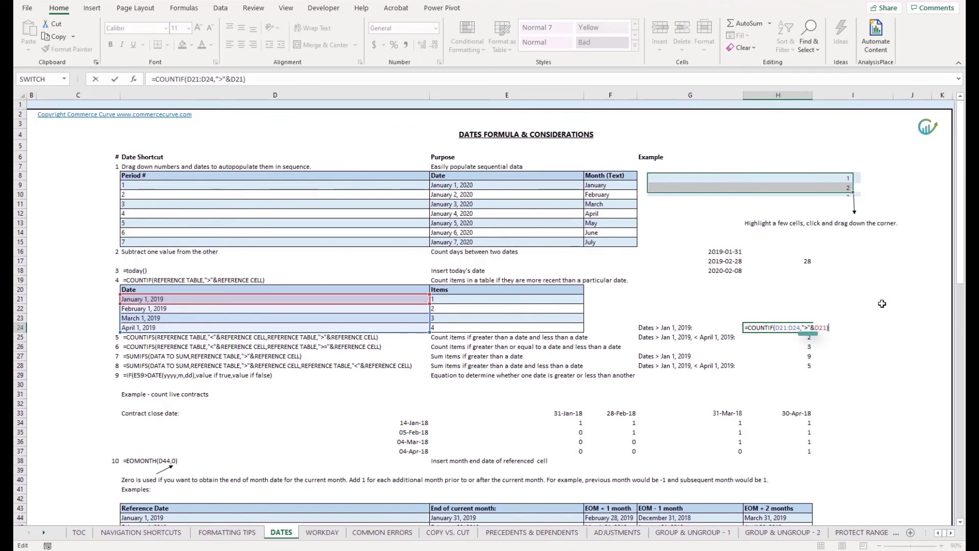
pyautogui.click(184, 279)
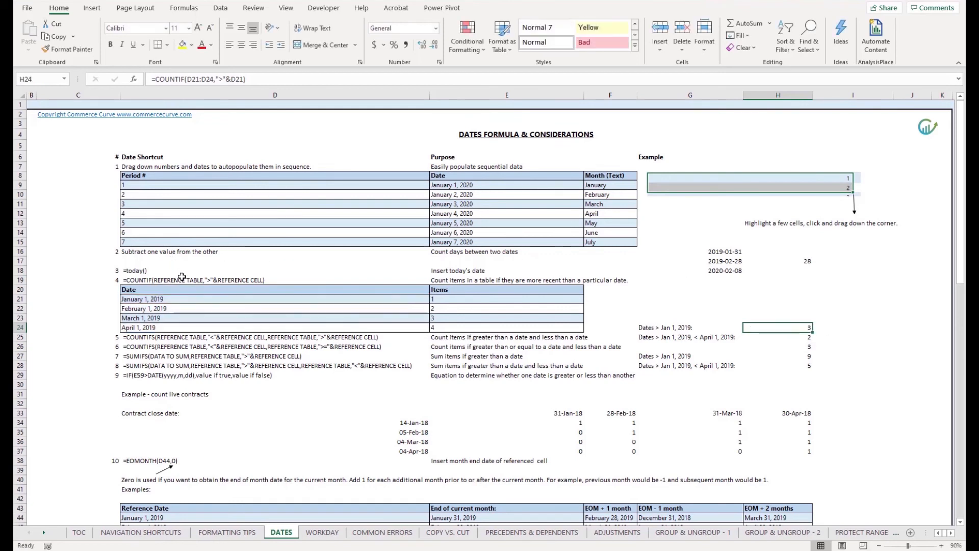
pyautogui.doubleClick(142, 281)
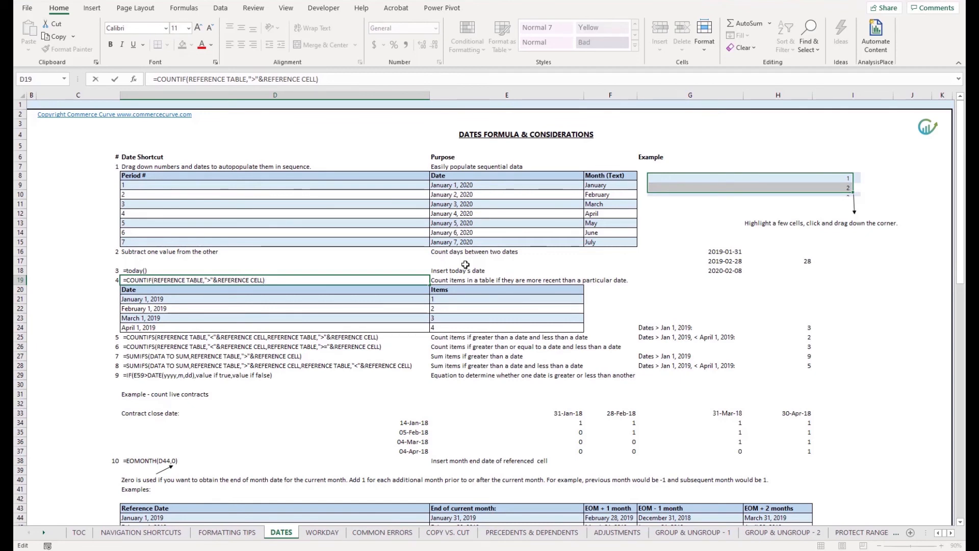
pyautogui.press('Escape')
# Step: Examine the COUNTIFS shortcut in row 25 and its example formula in H25 for dates between Jan 1 and April 1, 2019
pyautogui.press('Down')
pyautogui.press('Down')
pyautogui.press('Down')
pyautogui.press('Down')
pyautogui.press('Down')
pyautogui.press('Down')
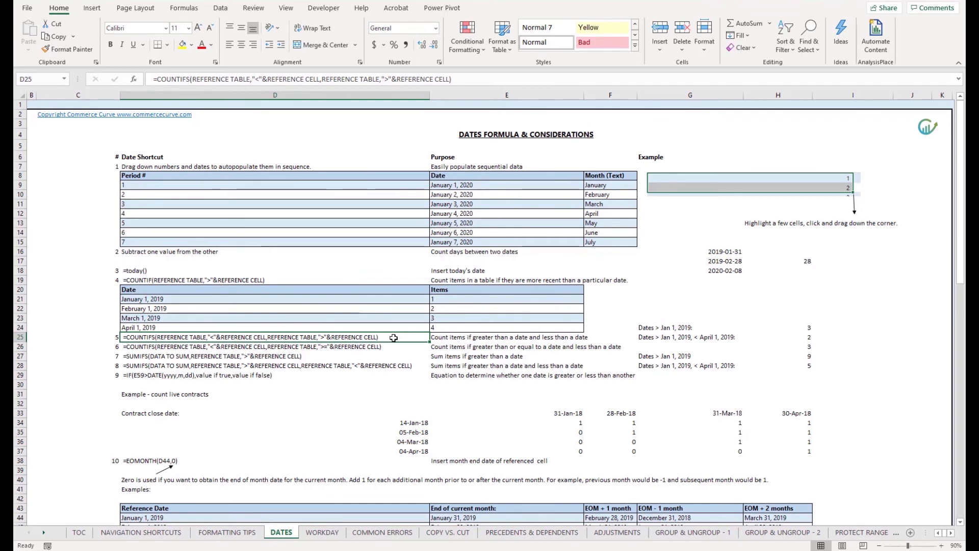
pyautogui.press('Right')
pyautogui.press('Right')
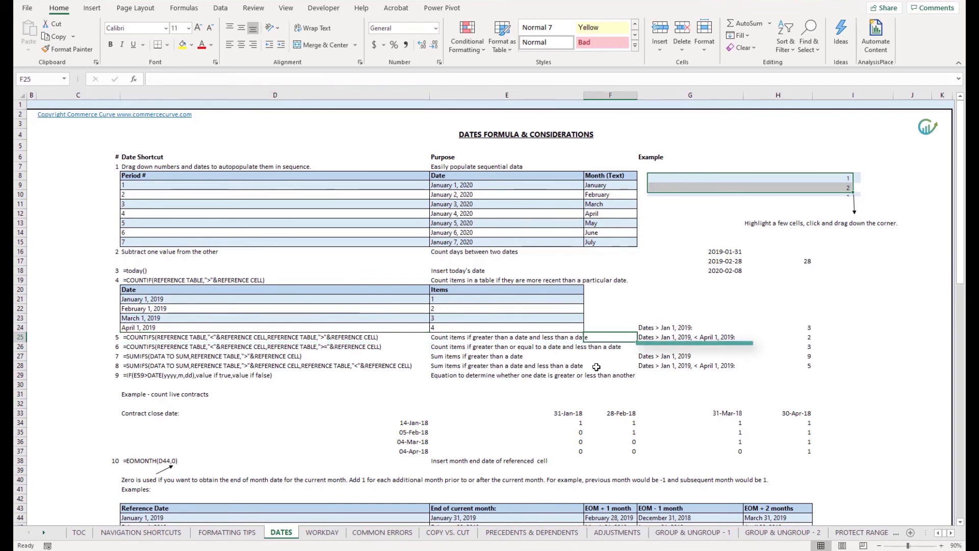
pyautogui.press('Right')
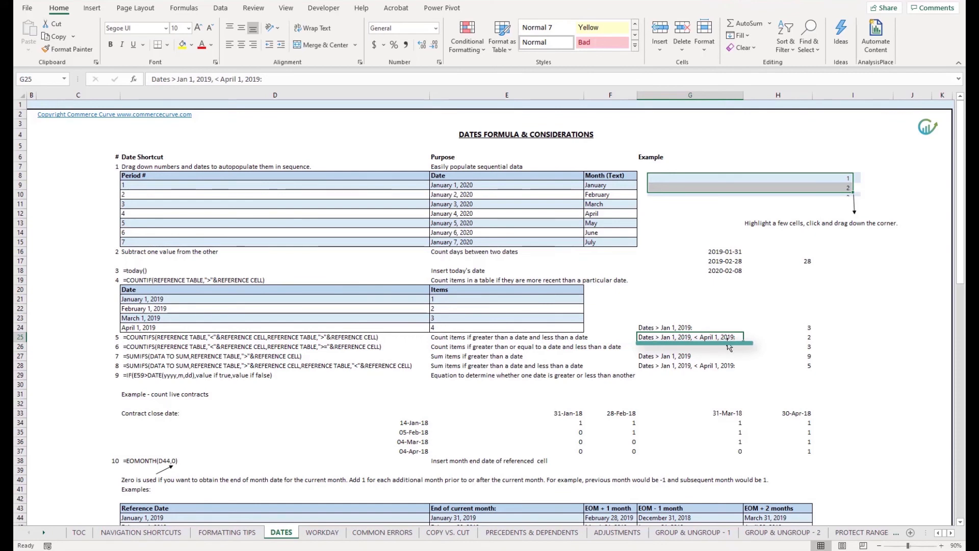
pyautogui.doubleClick(784, 339)
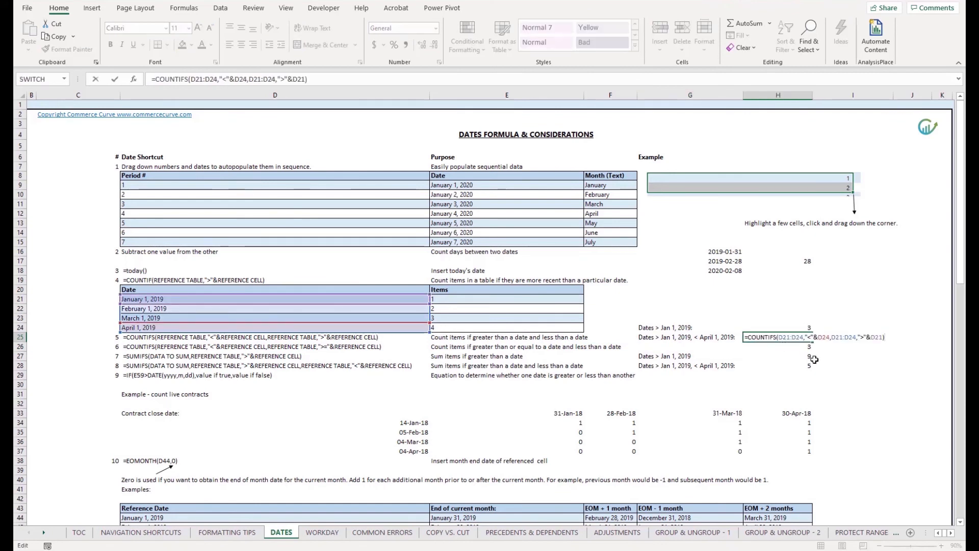
pyautogui.press('Escape')
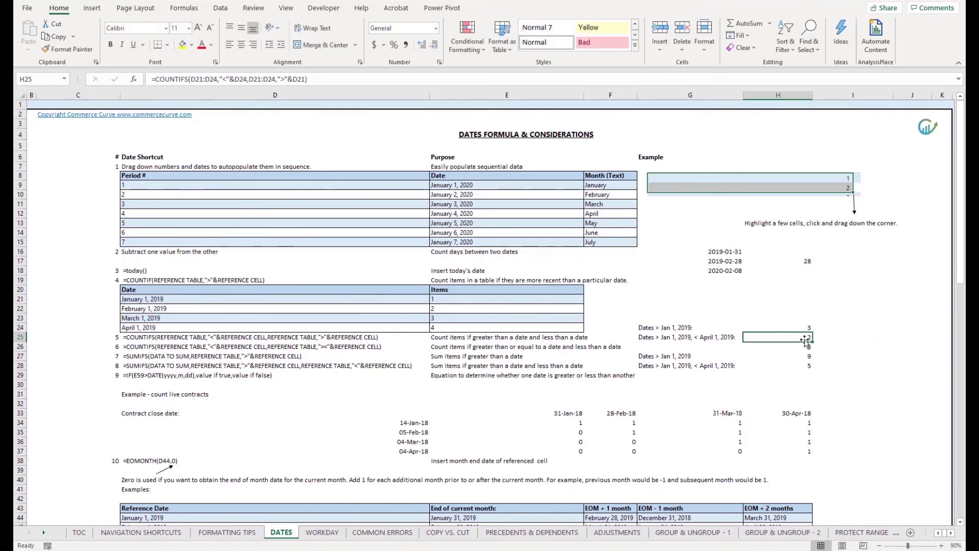
# Step: Inspect the COUNTIFS example formula in H25, and compare it with the greater-than-or-equal variant in row 26 and its formula in H26
pyautogui.press('F2')
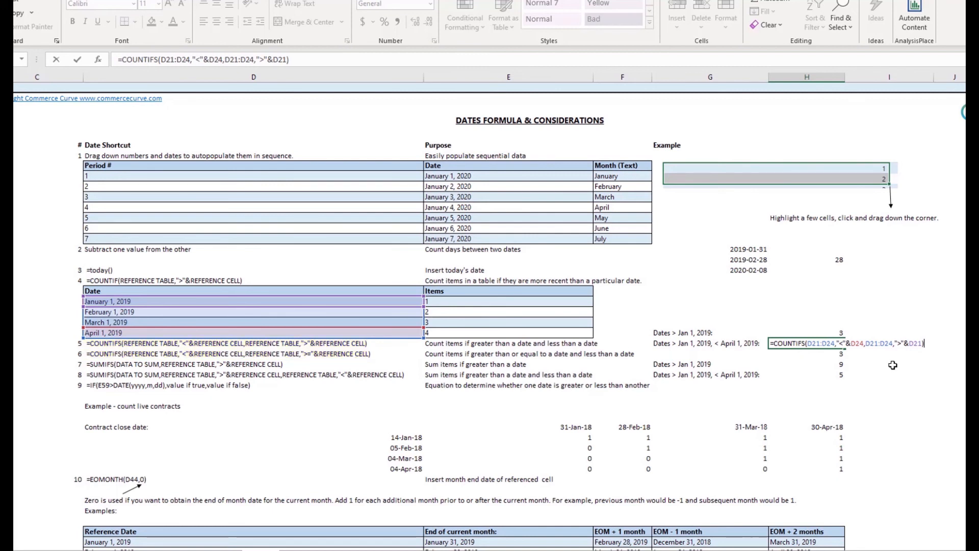
pyautogui.press('Return')
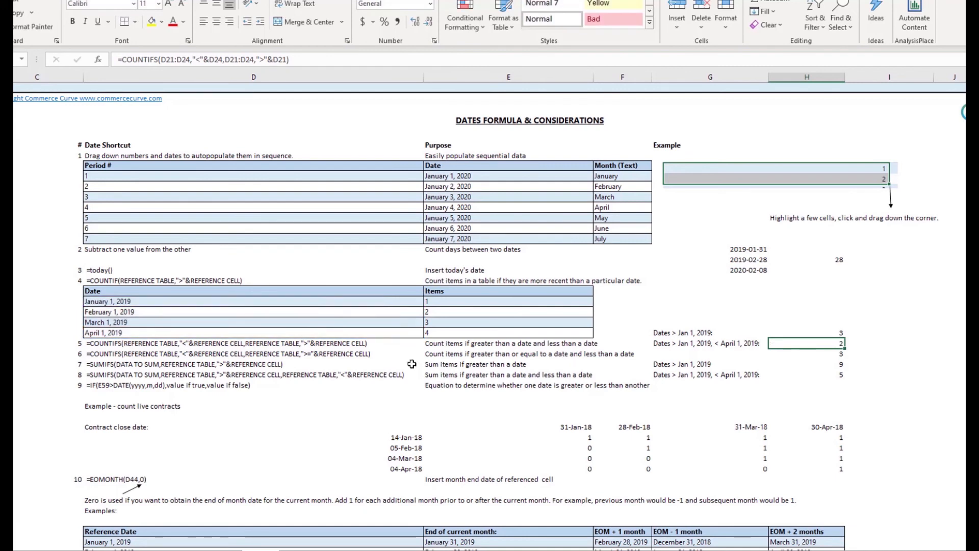
pyautogui.click(276, 354)
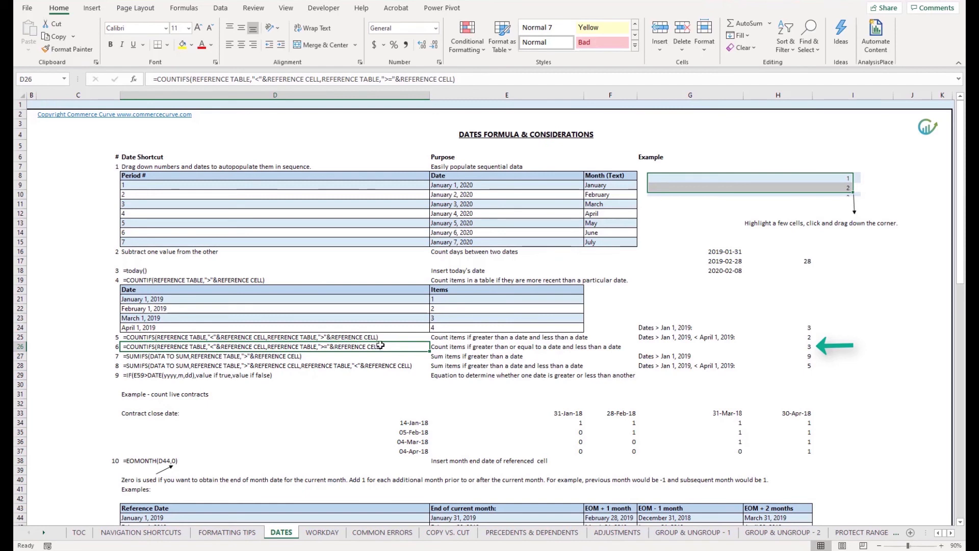
pyautogui.click(452, 347)
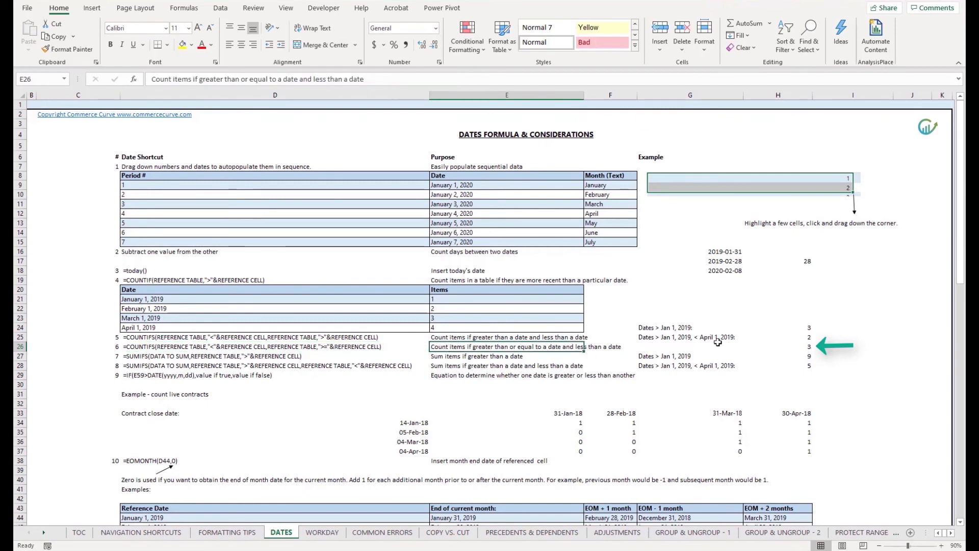
pyautogui.doubleClick(799, 347)
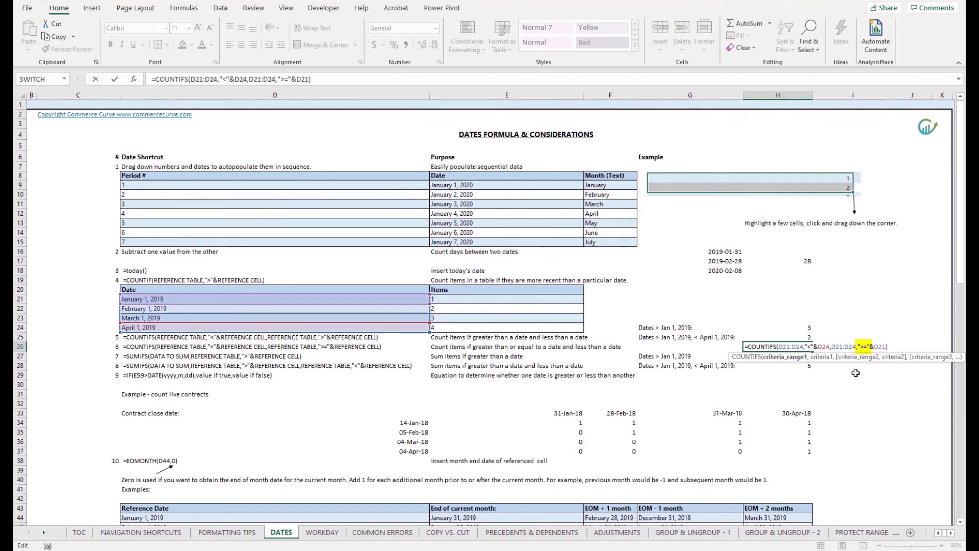
pyautogui.hotkey('ctrl', 'Return')
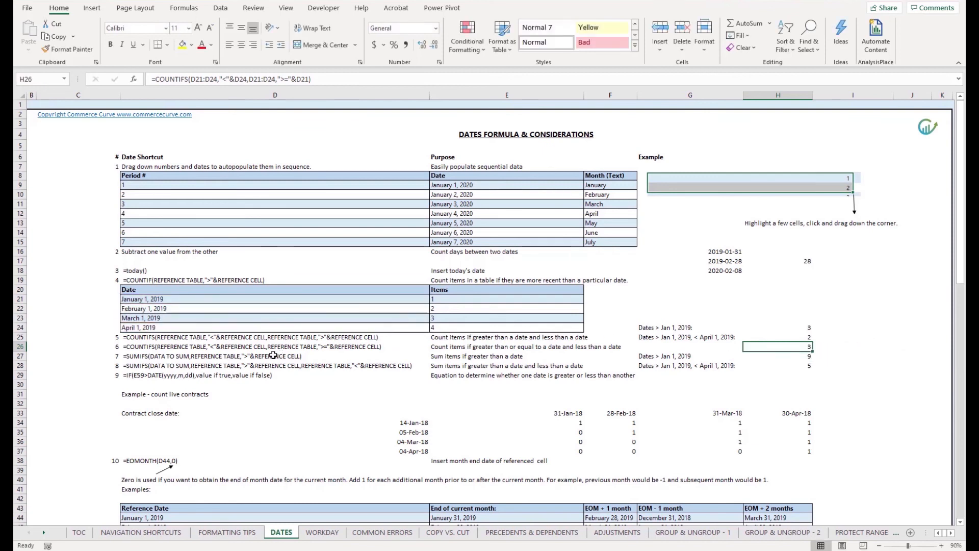
# Step: Review the SUMIFS shortcut and purpose in row 27, and inspect its example formula in H27 for dates after Jan 1, 2019
pyautogui.click(273, 355)
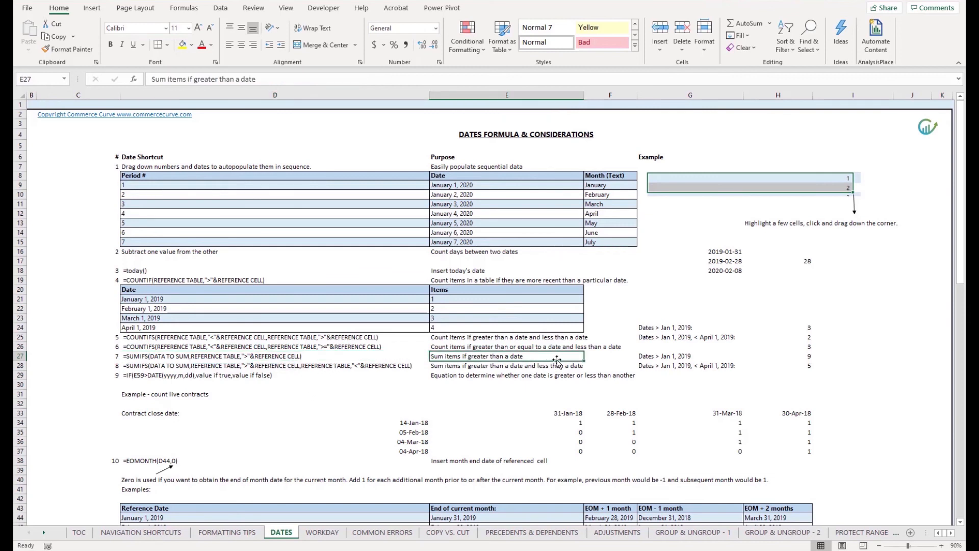
pyautogui.click(652, 355)
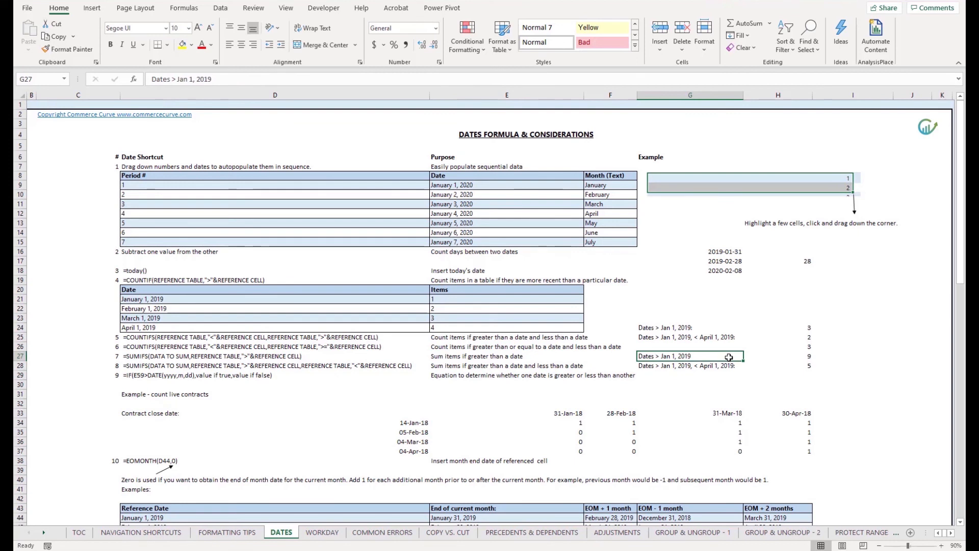
pyautogui.press('Right')
pyautogui.press('F2')
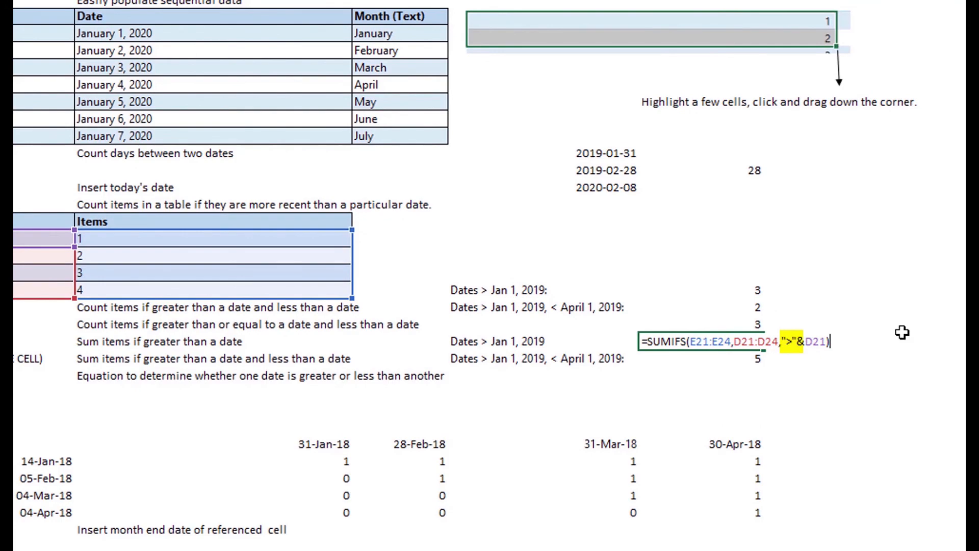
pyautogui.press('Return')
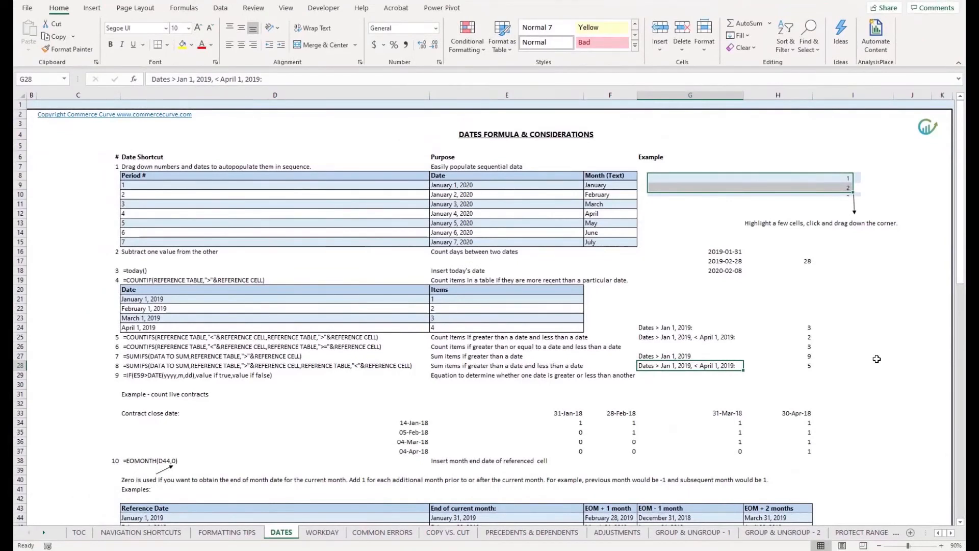
pyautogui.click(876, 350)
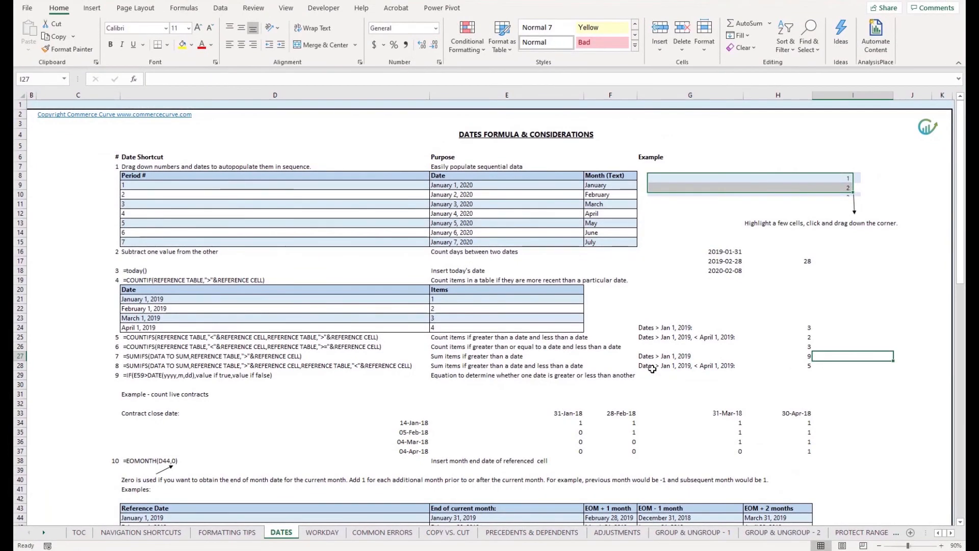
pyautogui.click(773, 357)
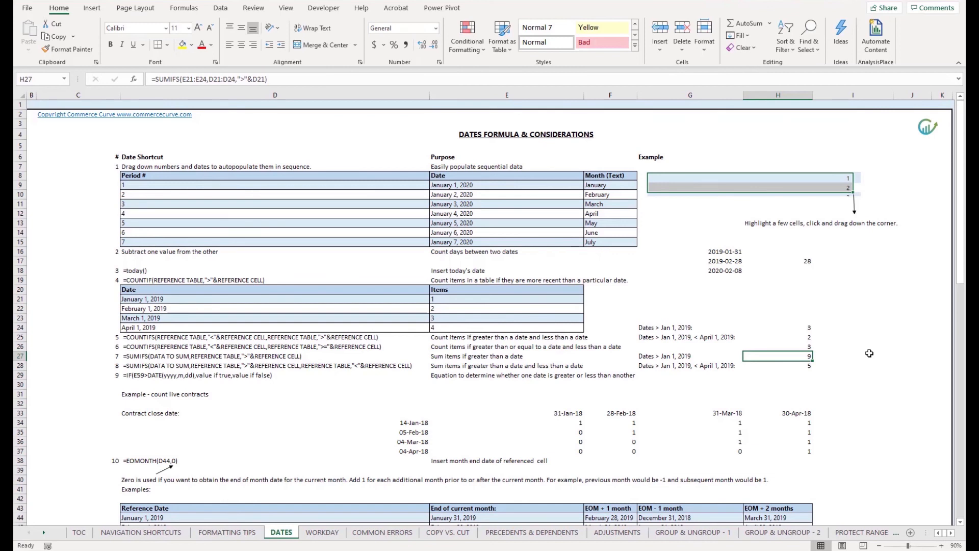
# Step: Revisit the COUNTIFS example and its stated purpose in row 26
pyautogui.press('Up')
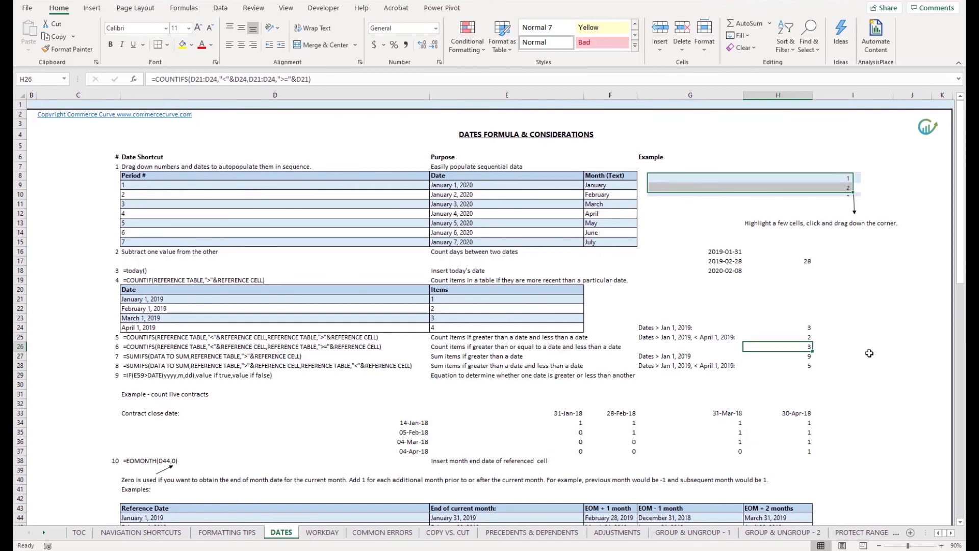
pyautogui.press('Left')
pyautogui.press('Left')
pyautogui.press('Left')
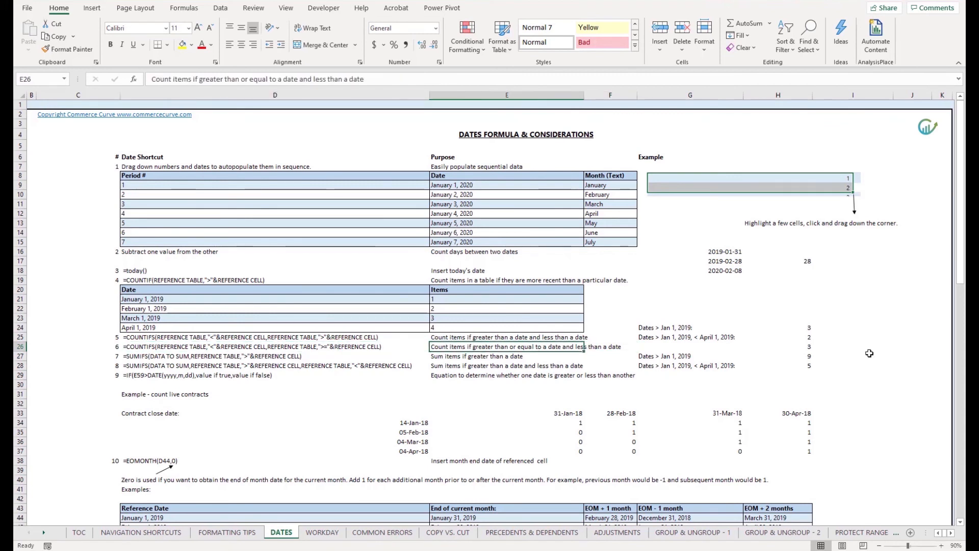
pyautogui.press('Right')
pyautogui.press('Right')
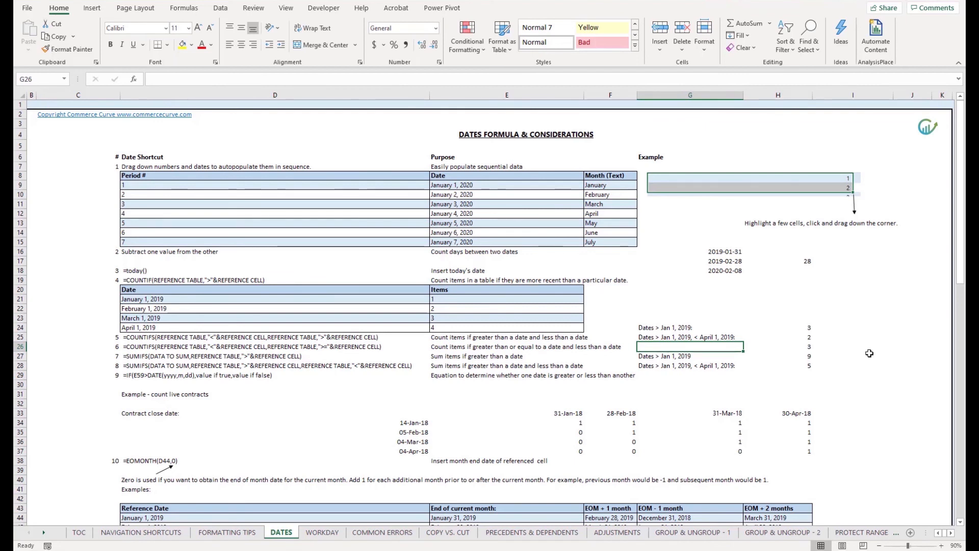
# Step: Review the two-condition SUMIFS syntax in D28 and its example in H28 for dates between Jan 1 and April 1, 2019
pyautogui.press('Down')
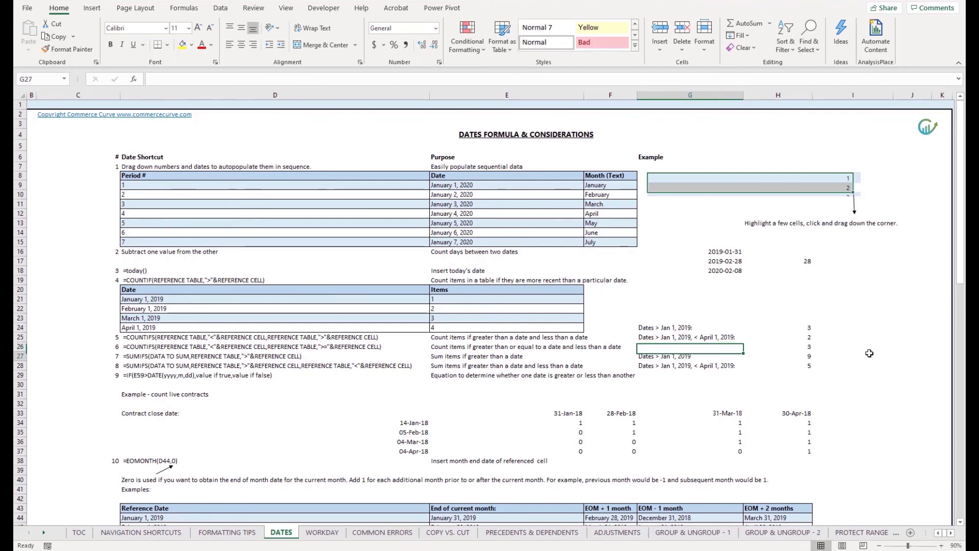
pyautogui.press('Left')
pyautogui.press('Left')
pyautogui.press('Left')
pyautogui.press('Down')
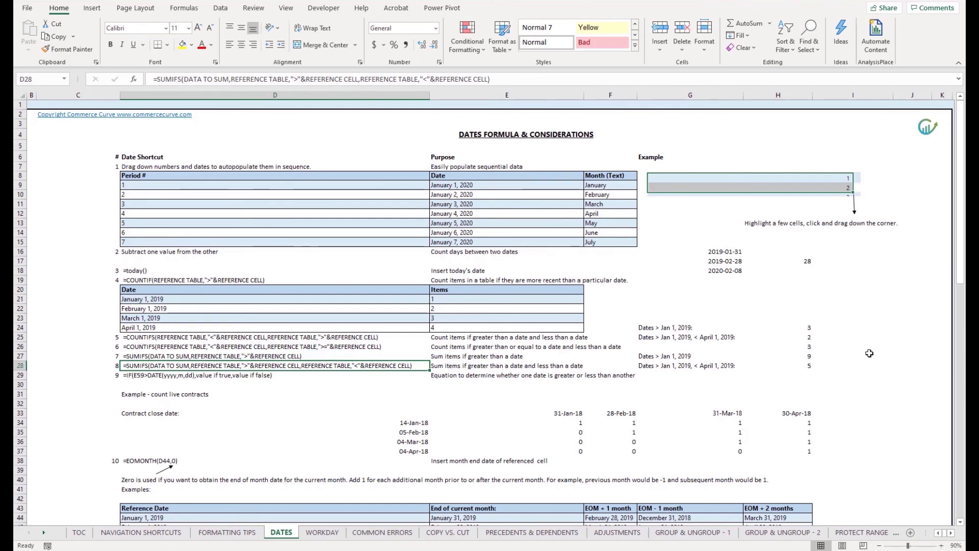
pyautogui.click(794, 366)
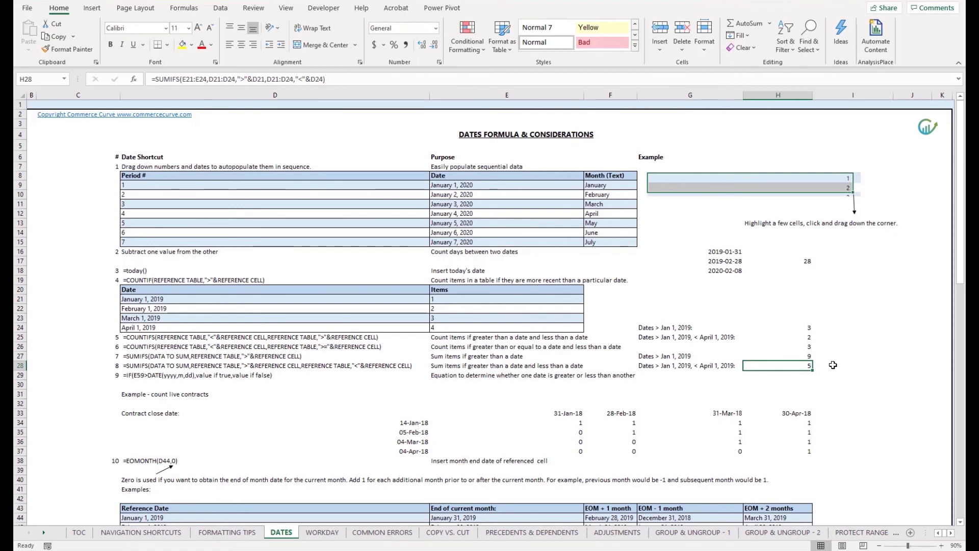
pyautogui.press('F2')
# Step: Re-examine the ranges and the ">=" criterion in H26's COUNTIFS formula without changing it
pyautogui.click(810, 347)
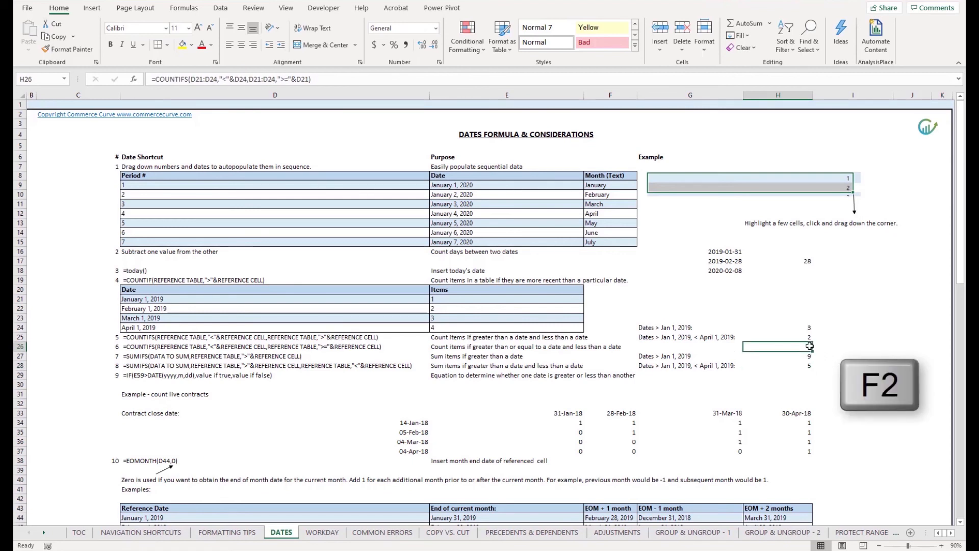
pyautogui.press('F2')
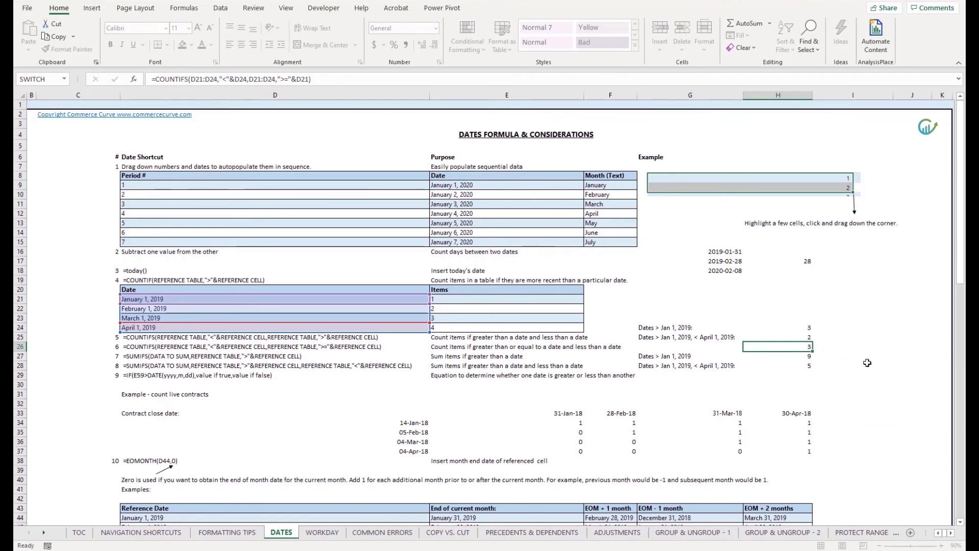
pyautogui.press('Escape')
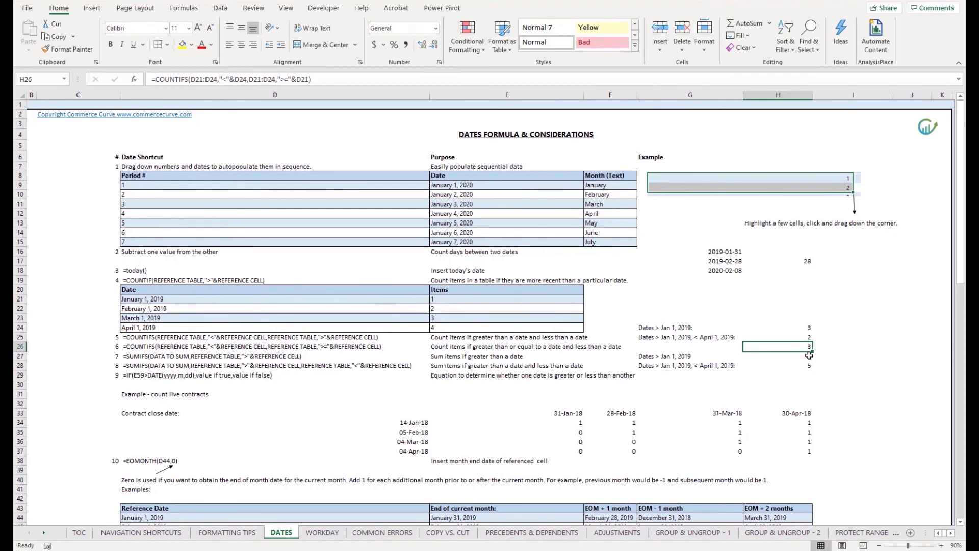
pyautogui.press('Down')
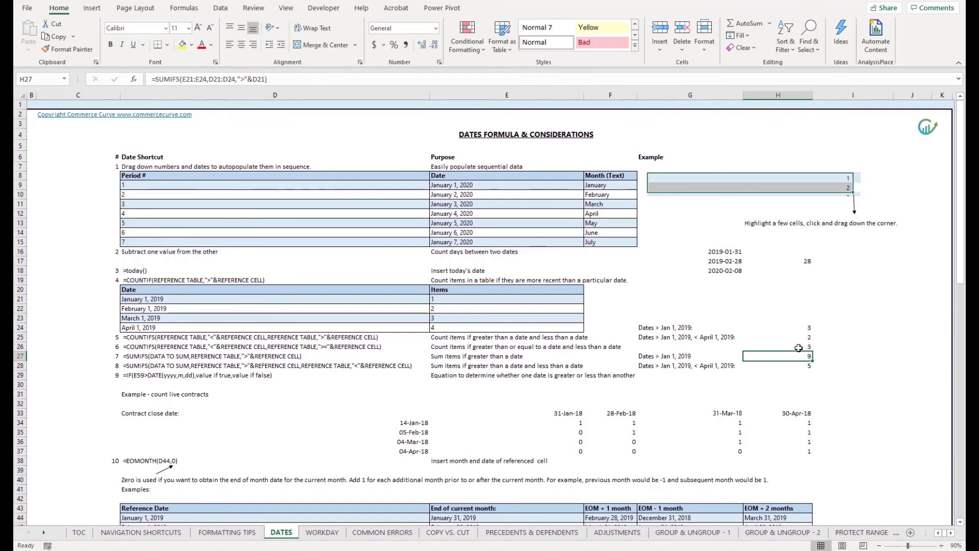
pyautogui.doubleClick(757, 347)
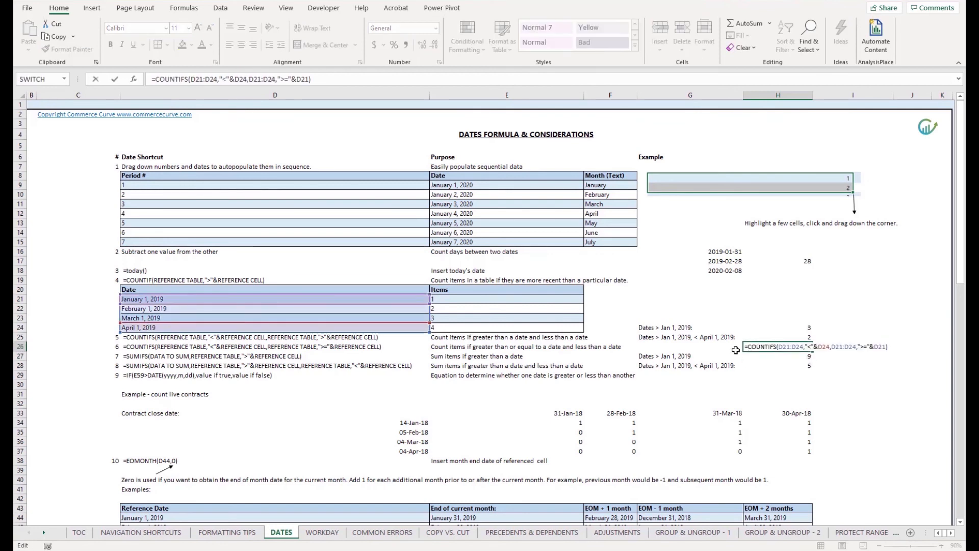
pyautogui.press('Escape')
# Step: Compare the generic SUMIFS syntax in D27 and its purpose with the sum range, date range and criterion used in H27
pyautogui.click(748, 358)
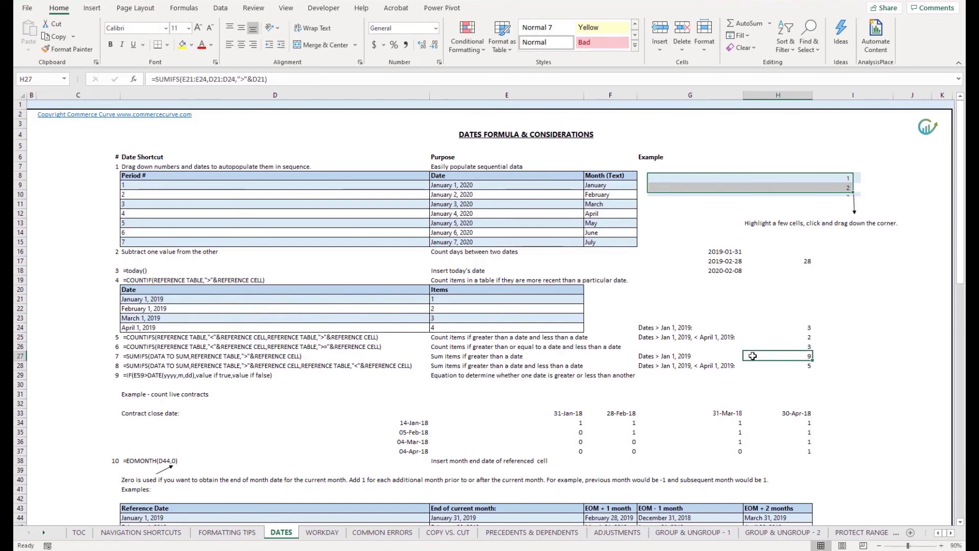
pyautogui.click(380, 354)
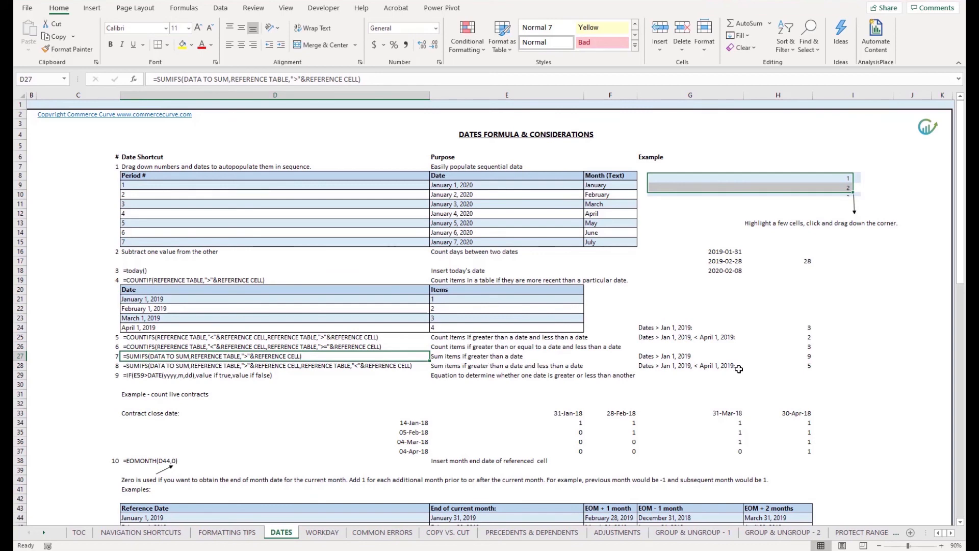
pyautogui.scroll(-5, 736, 368)
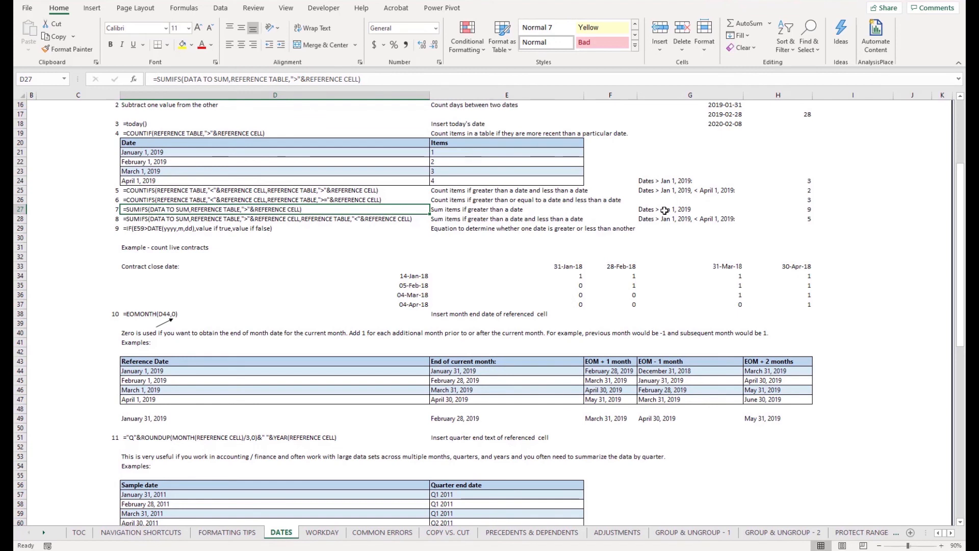
pyautogui.click(574, 208)
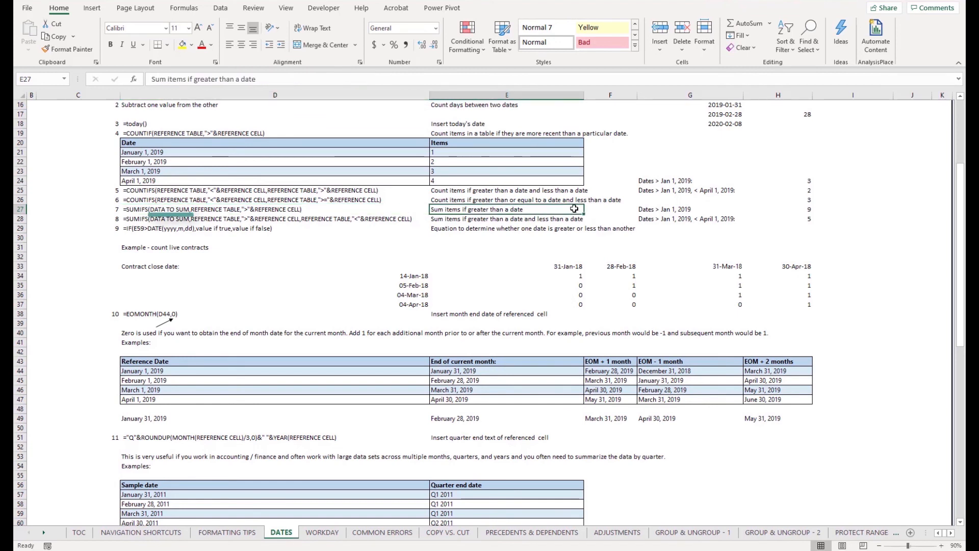
pyautogui.click(730, 209)
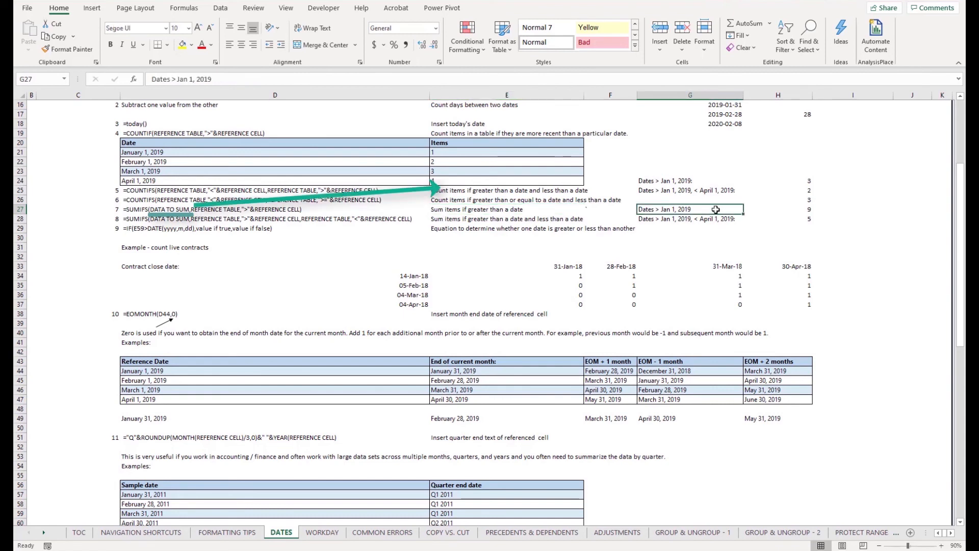
pyautogui.doubleClick(761, 207)
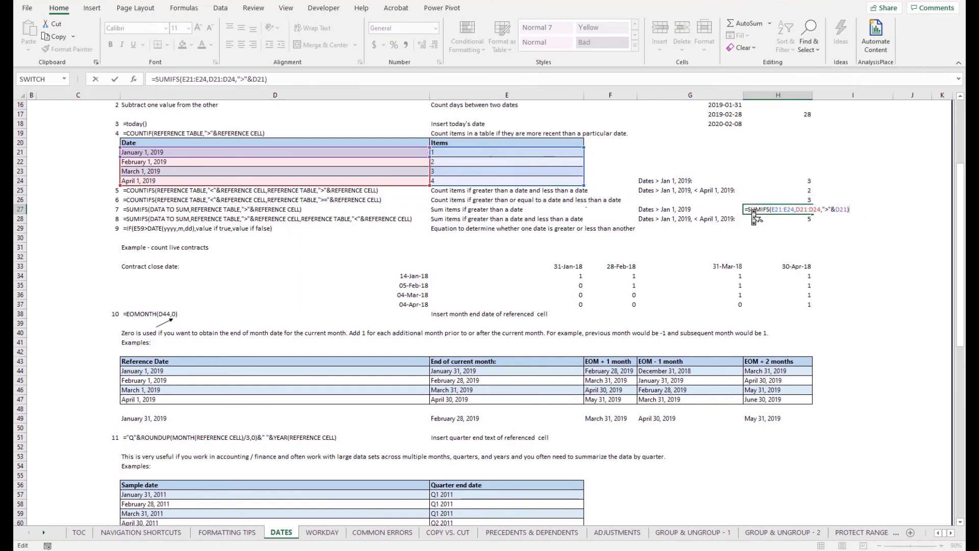
pyautogui.press('Escape')
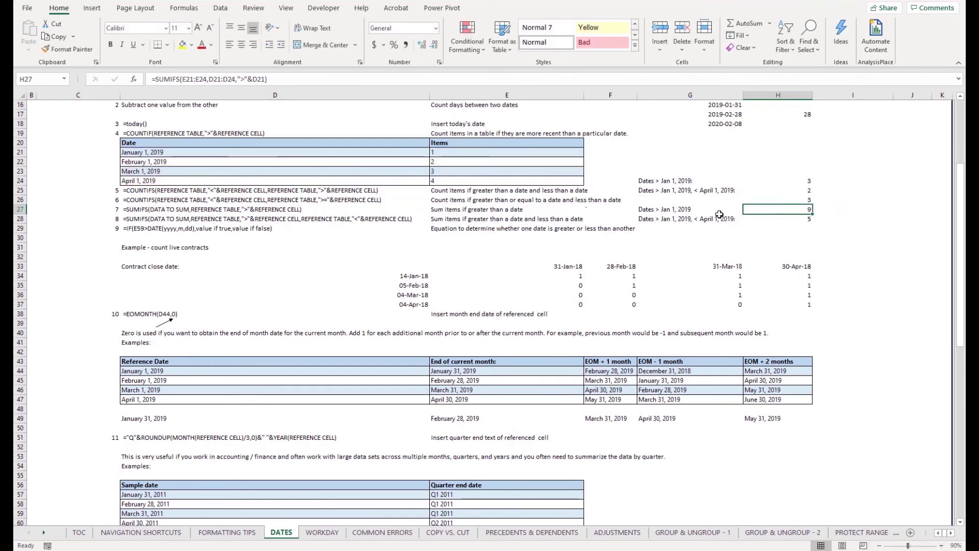
# Step: Compare the two-condition SUMIFS syntax in D28 with the sum range, date ranges and ">" and "<" criteria used in H28's formula
pyautogui.click(257, 220)
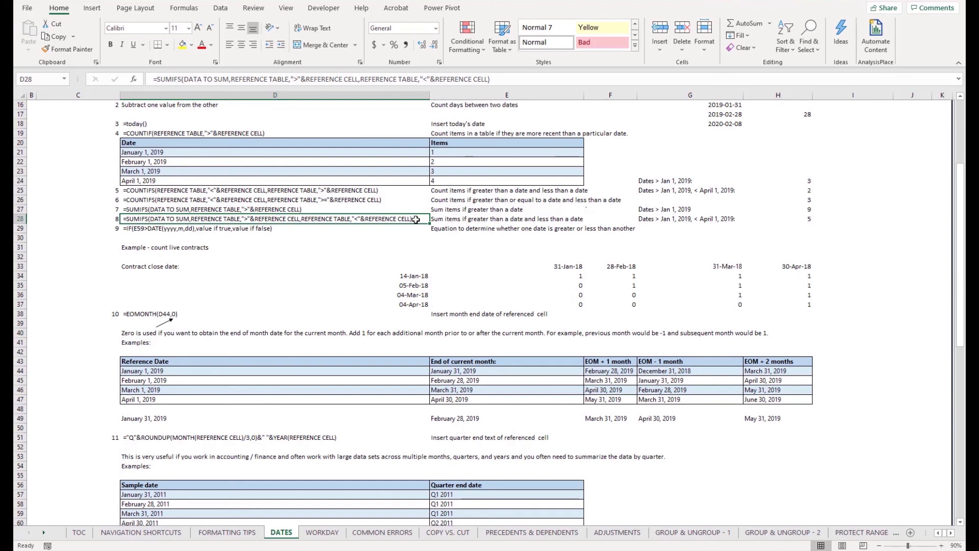
pyautogui.press('F2')
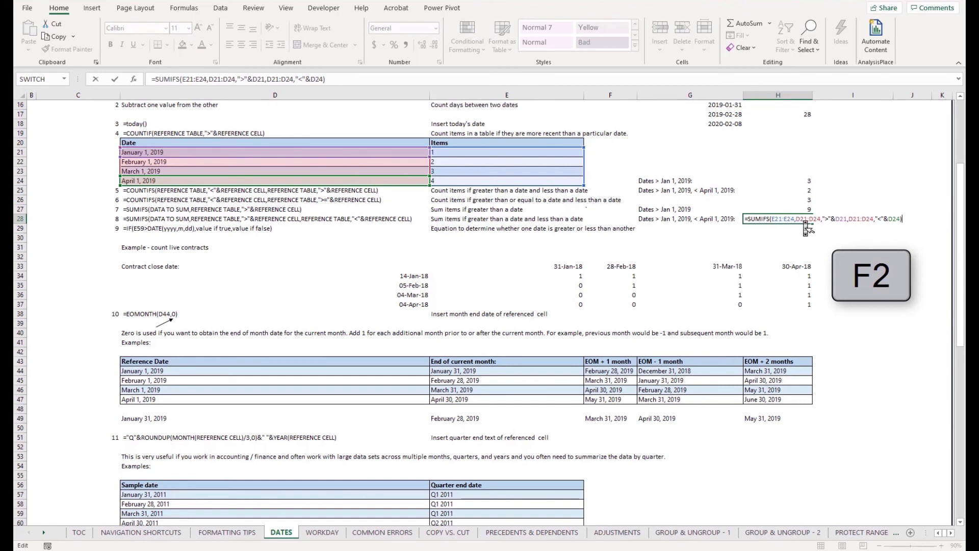
pyautogui.click(824, 211)
pyautogui.click(804, 219)
pyautogui.press('F2')
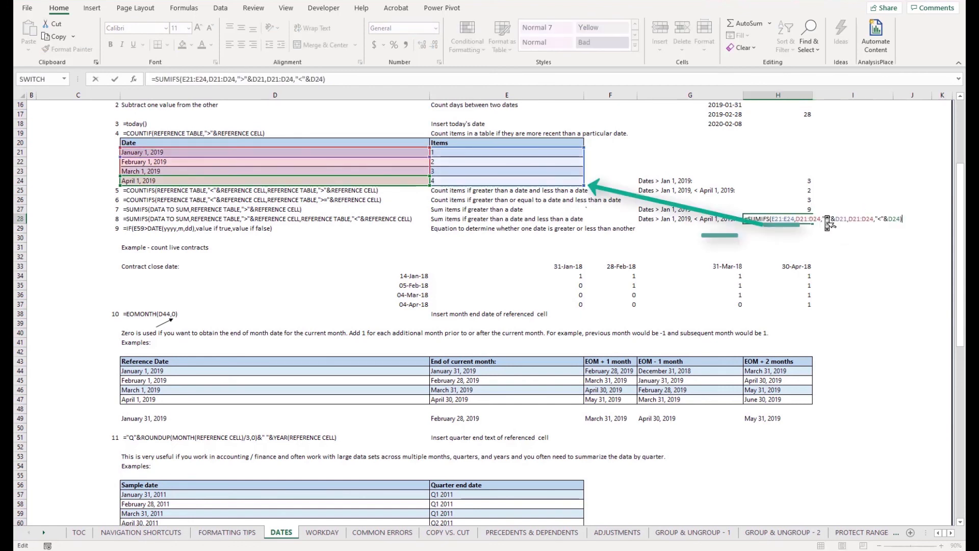
pyautogui.click(830, 221)
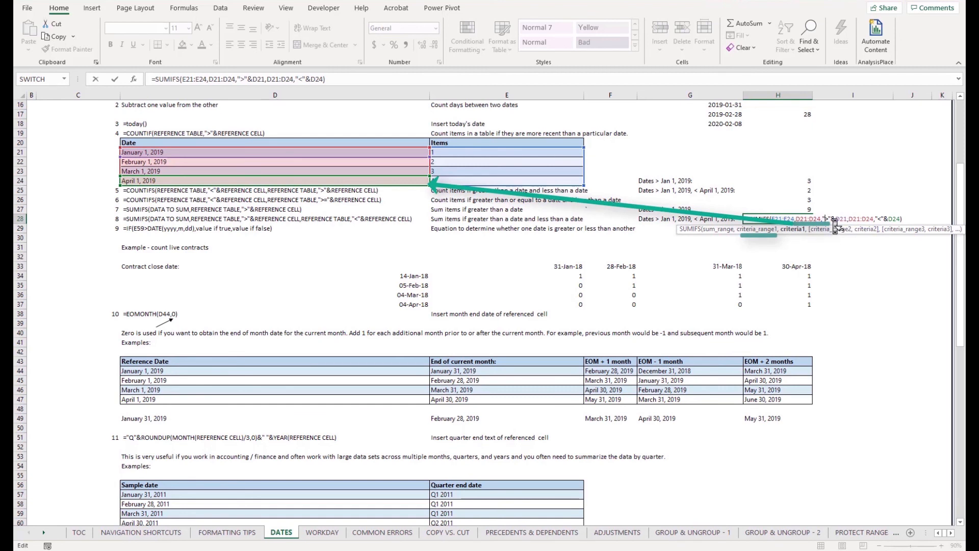
pyautogui.click(805, 221)
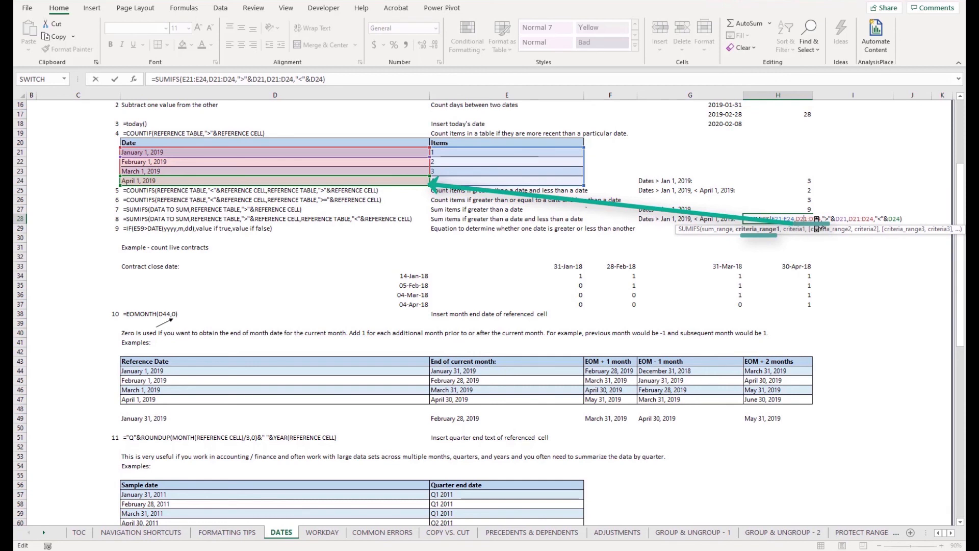
pyautogui.click(827, 219)
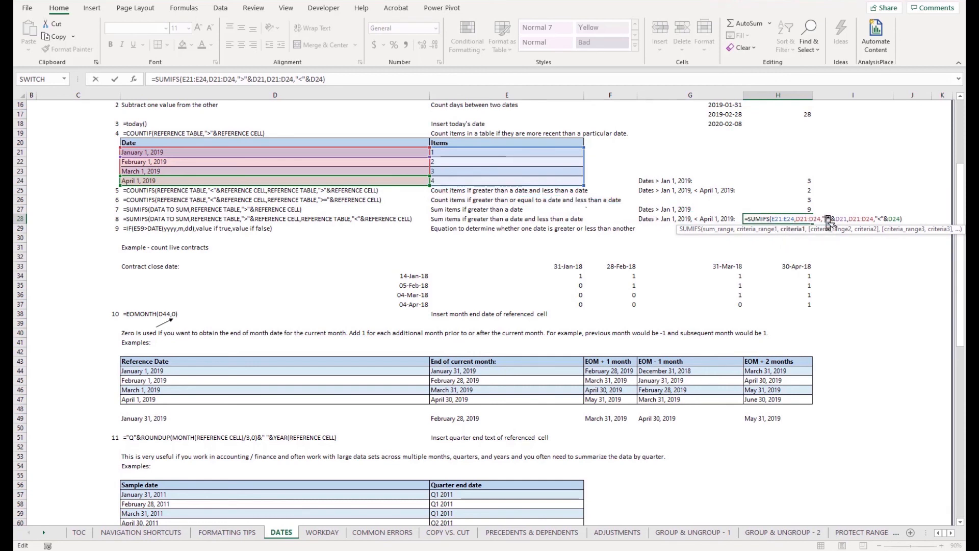
pyautogui.click(855, 219)
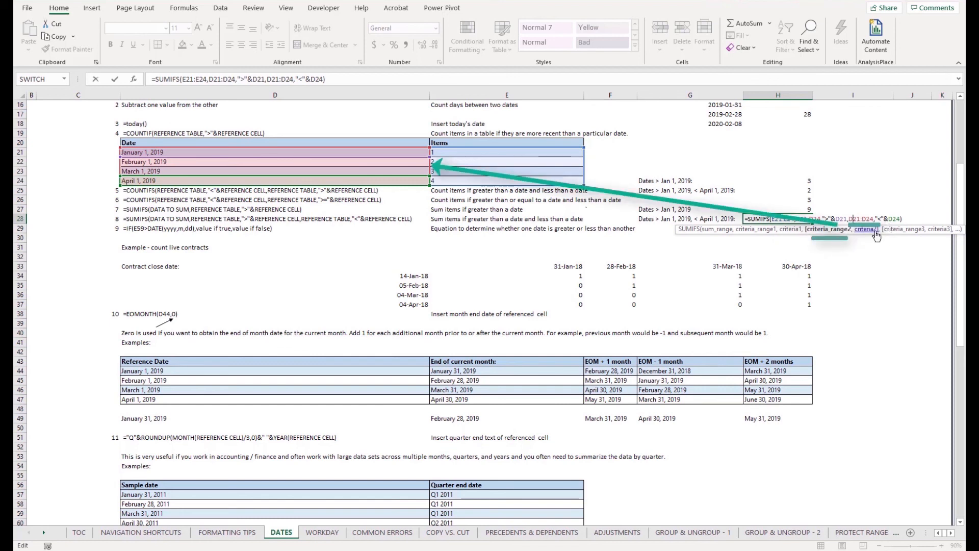
pyautogui.click(884, 220)
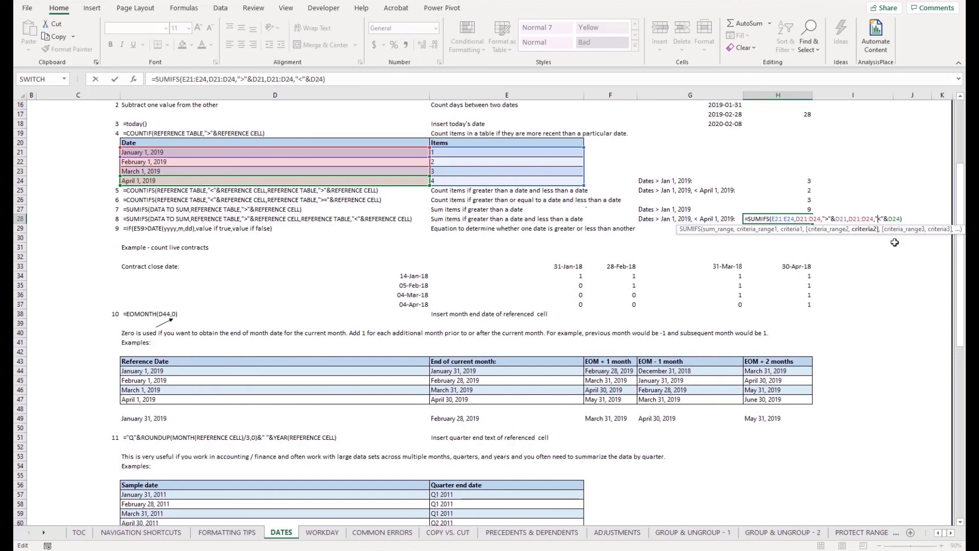
# Step: Review the IF/DATE syntax and purpose in row 29 and the live-contracts example formulas in E34 and E35
pyautogui.click(290, 229)
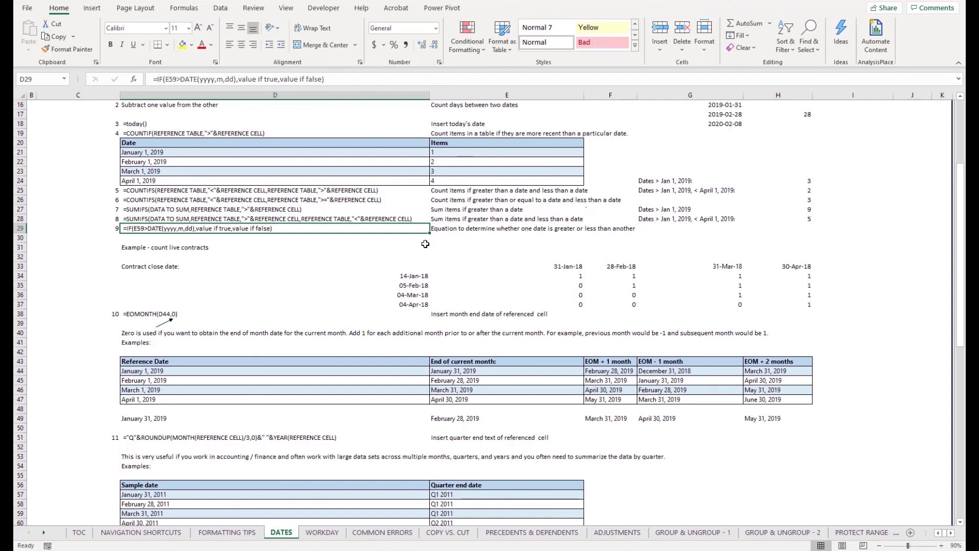
pyautogui.click(448, 229)
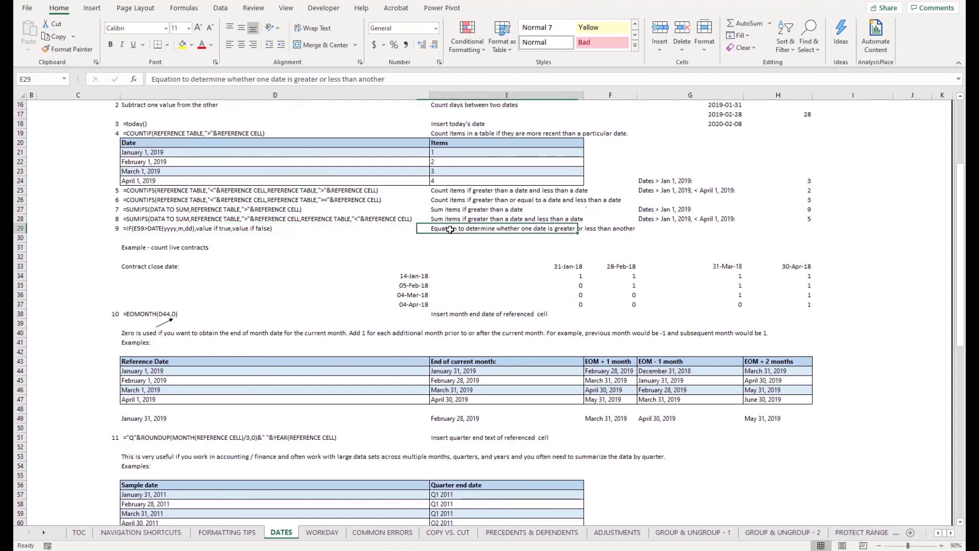
pyautogui.click(376, 264)
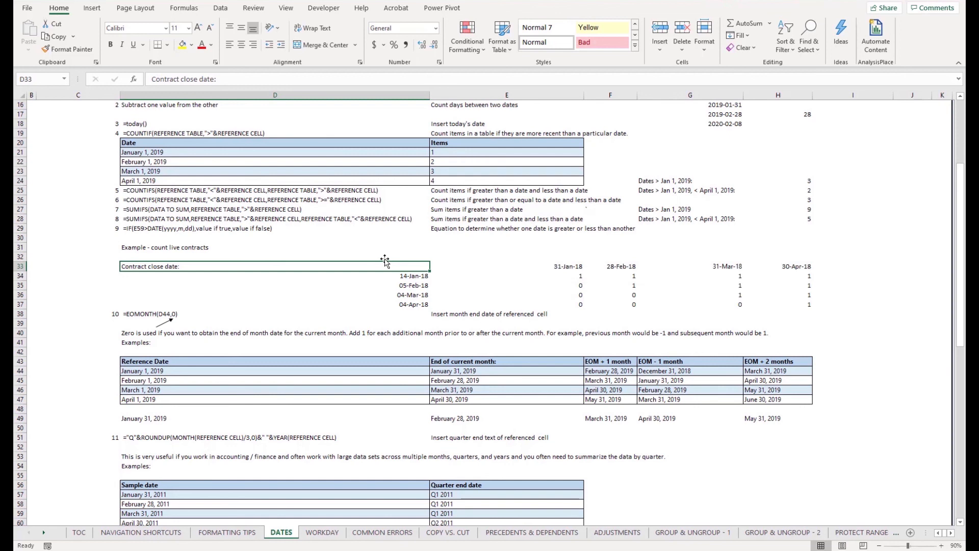
pyautogui.click(550, 275)
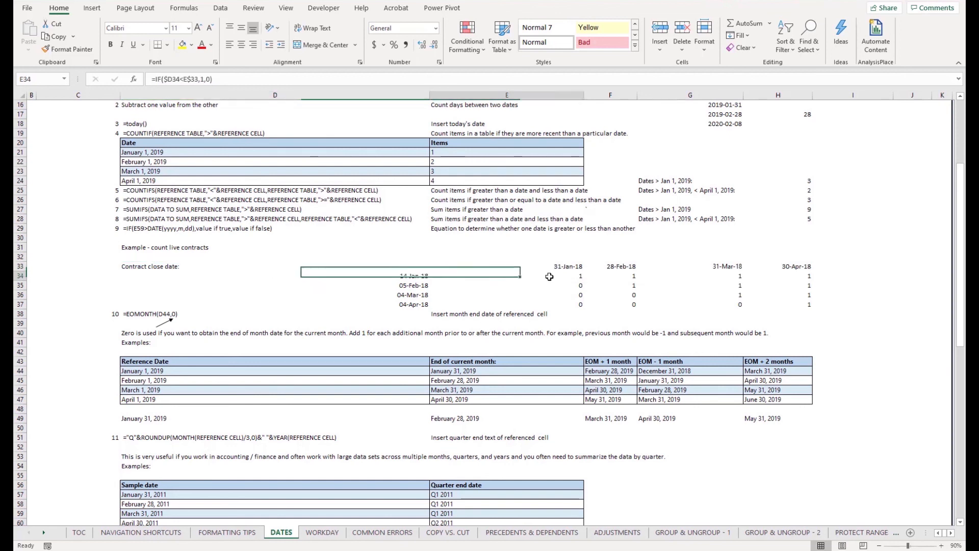
pyautogui.click(573, 285)
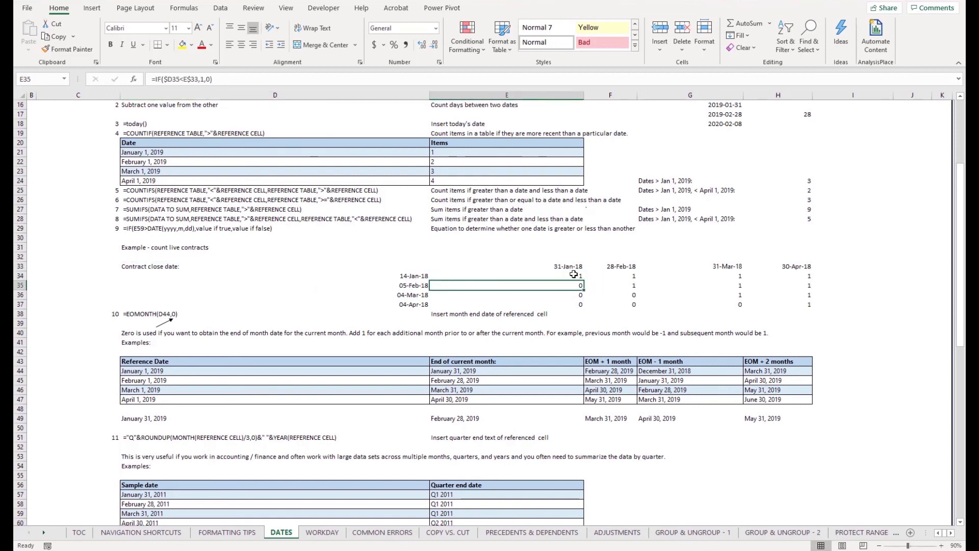
pyautogui.click(574, 275)
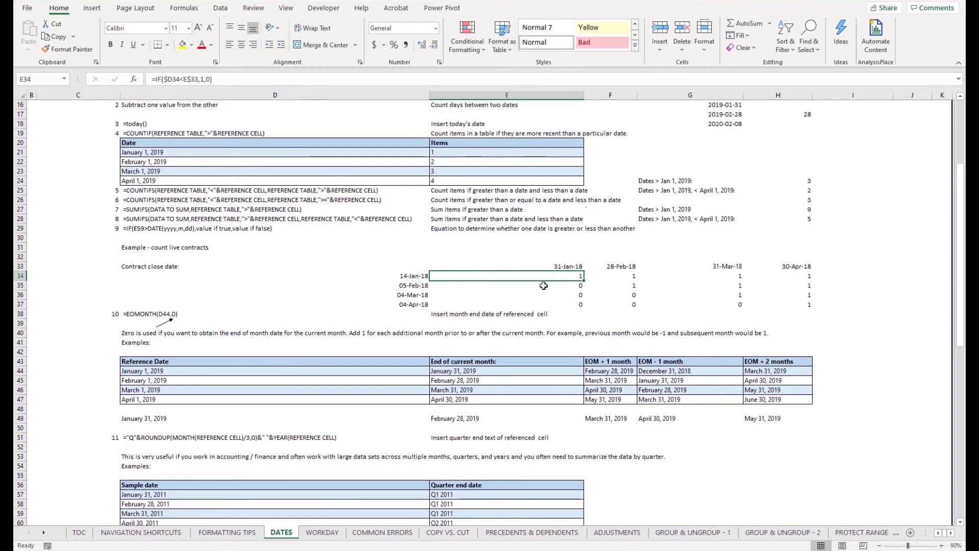
# Step: Make the contract close date header row D33:H33 bold
pyautogui.moveTo(312, 267); pyautogui.dragTo(775, 266)
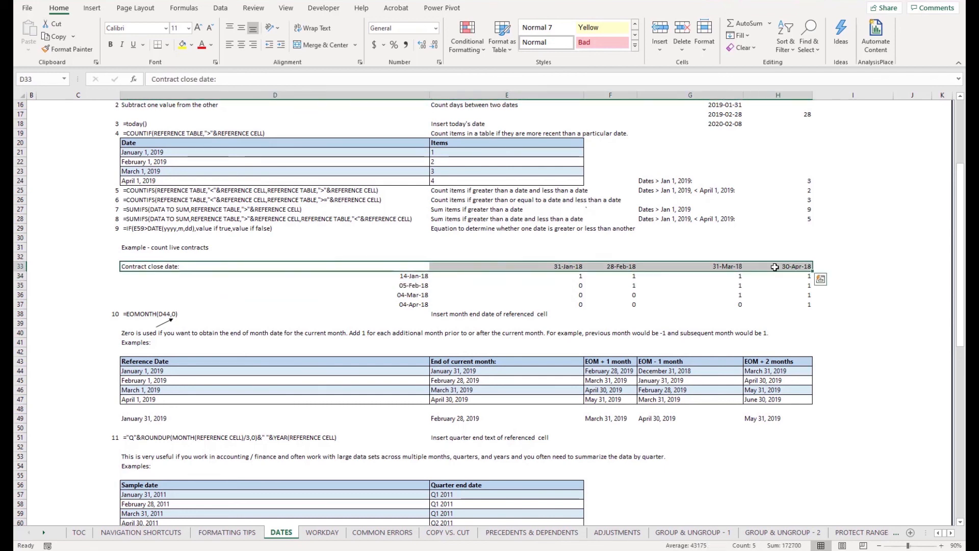
pyautogui.hotkey('ctrl', 'b')
pyautogui.keyDown('ctrl'); pyautogui.click(531, 296); pyautogui.keyUp('ctrl')
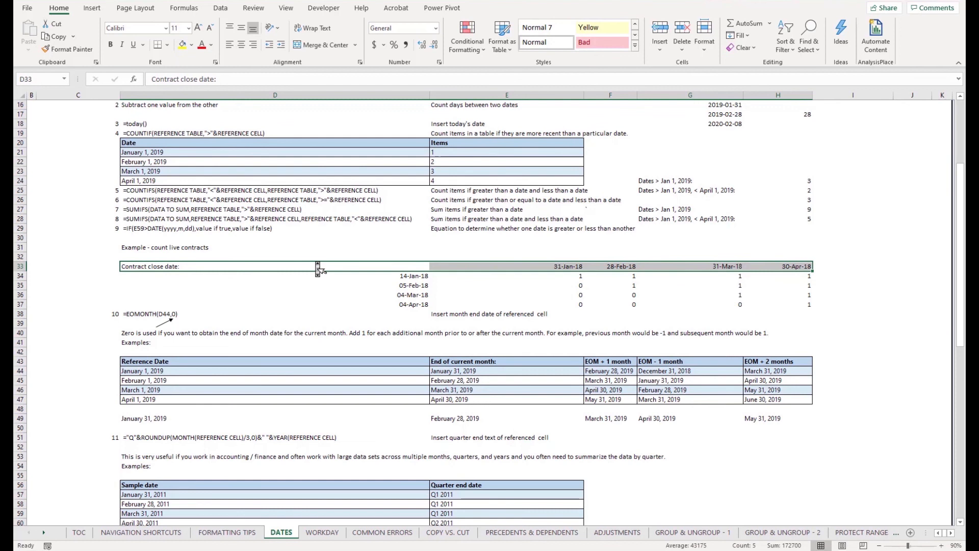
# Step: Compare the IF syntax in D29 with the references in E34's formula and review the live-contract flags across E34:H37
pyautogui.click(352, 228)
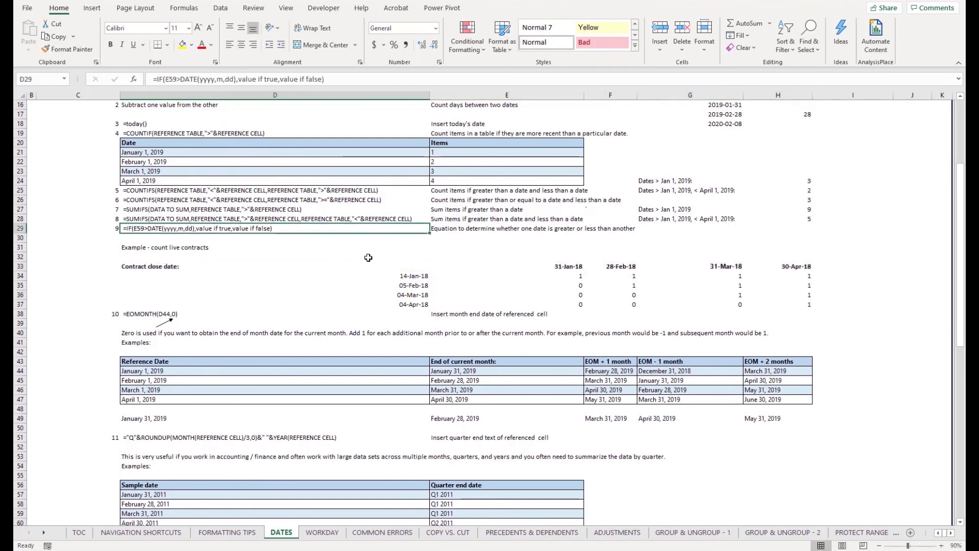
pyautogui.click(390, 278)
pyautogui.click(501, 278)
pyautogui.press('F2')
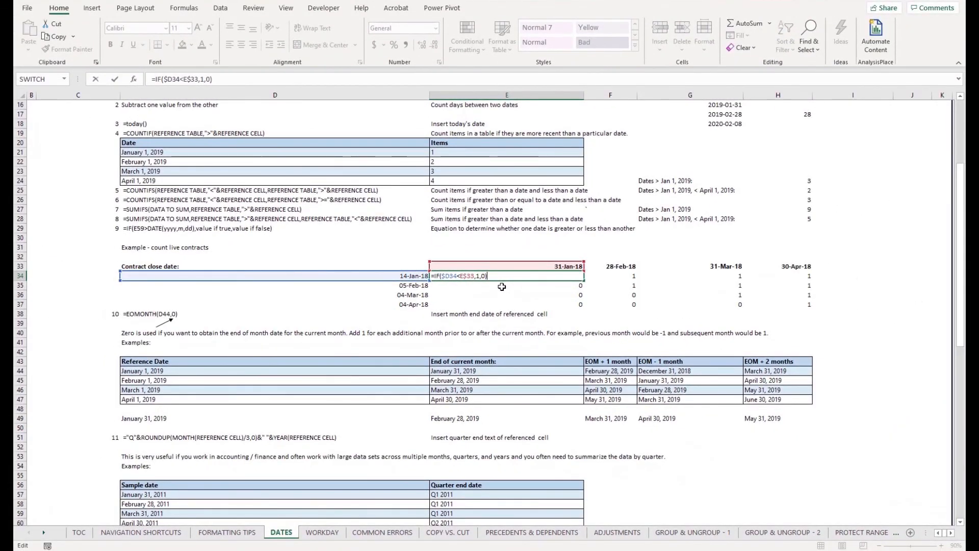
pyautogui.hotkey('ctrl', 'Return')
pyautogui.click(502, 287)
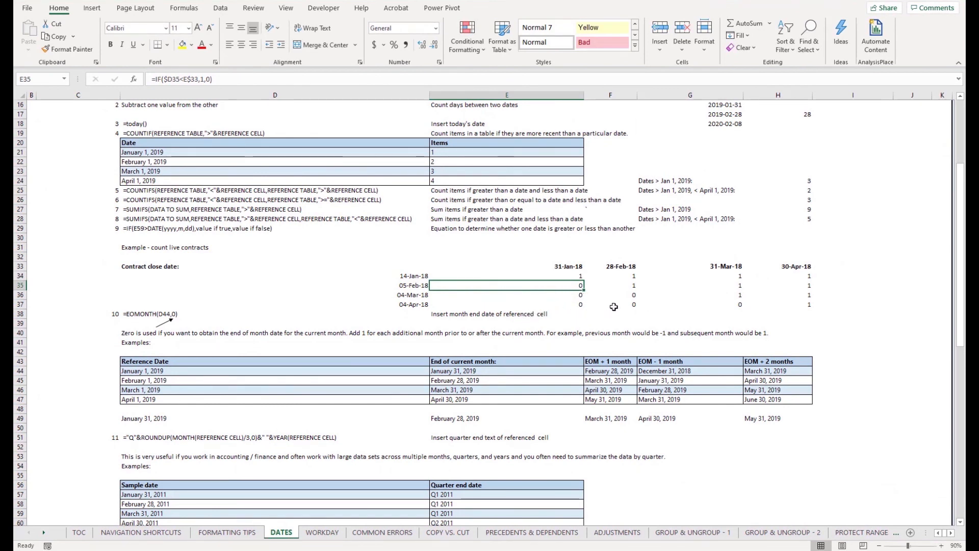
pyautogui.moveTo(624, 278); pyautogui.dragTo(779, 307)
pyautogui.click(780, 313)
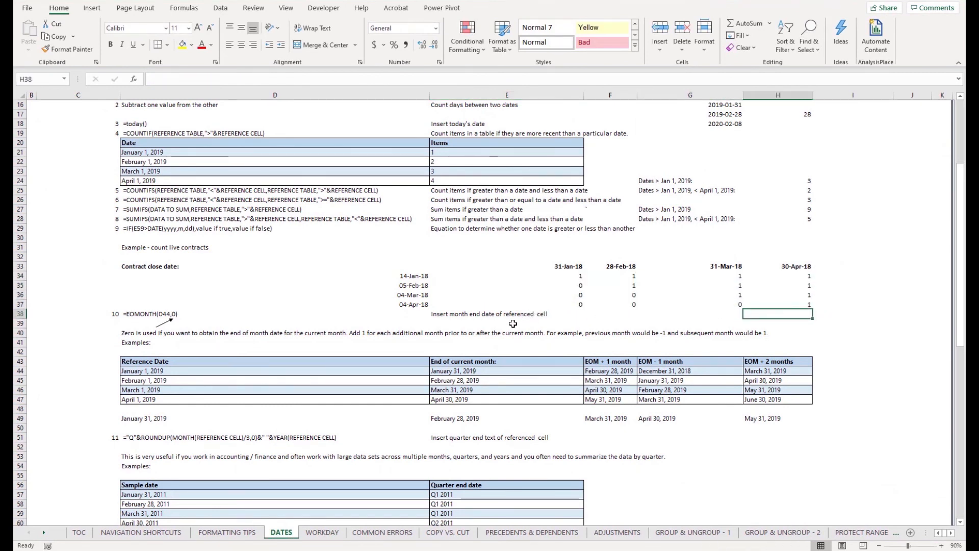
# Step: Read the EOMONTH syntax in D38 and the note in row 40 on choosing the months argument
pyautogui.click(409, 316)
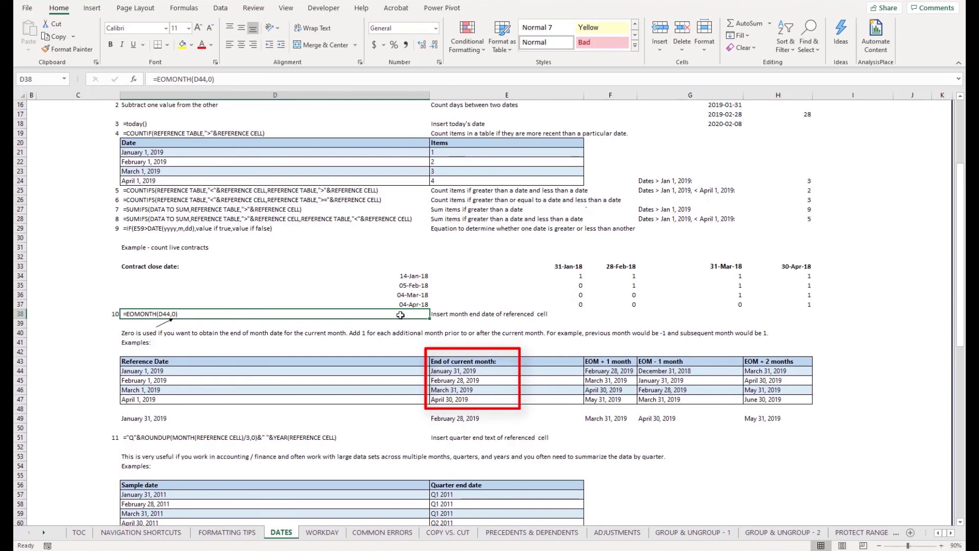
pyautogui.click(404, 335)
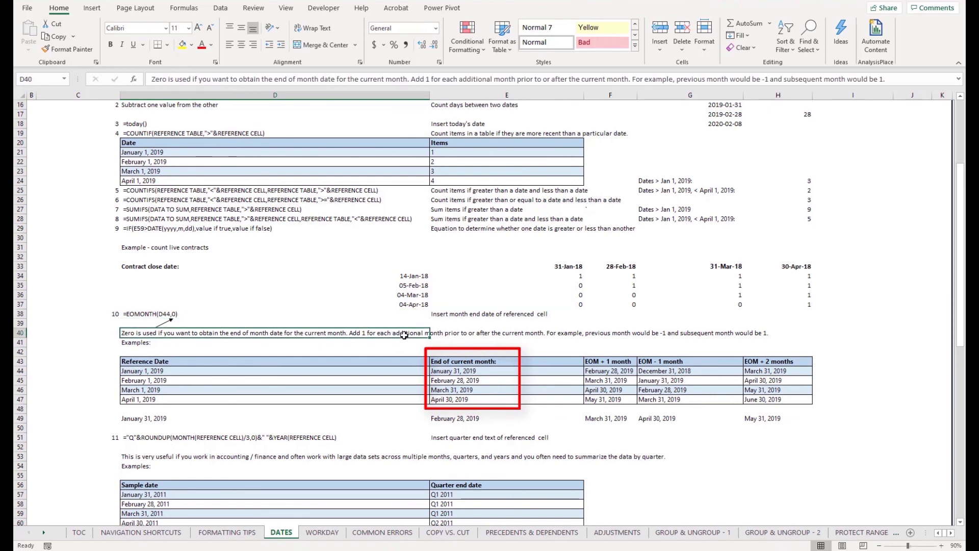
pyautogui.scroll(-1, 399, 334)
pyautogui.scroll(-5, 397, 334)
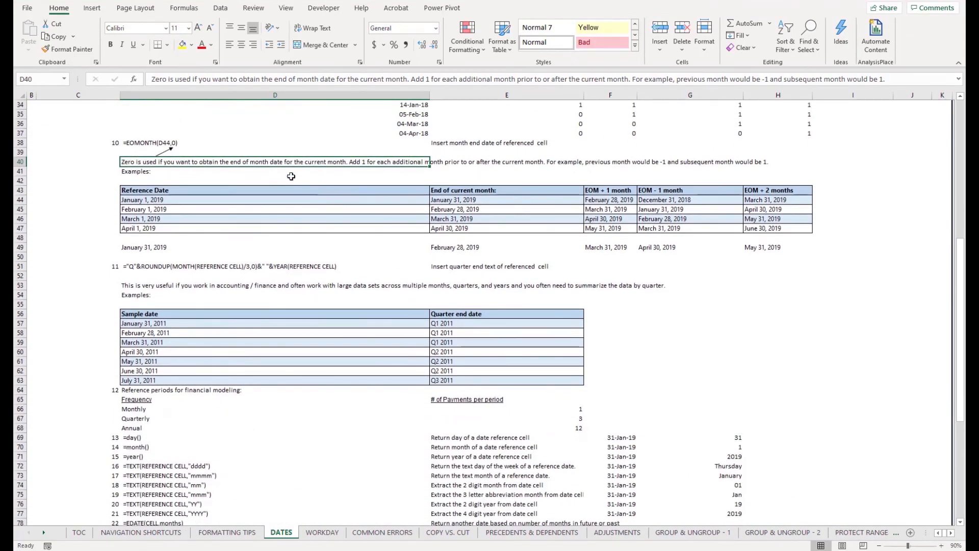
pyautogui.click(212, 145)
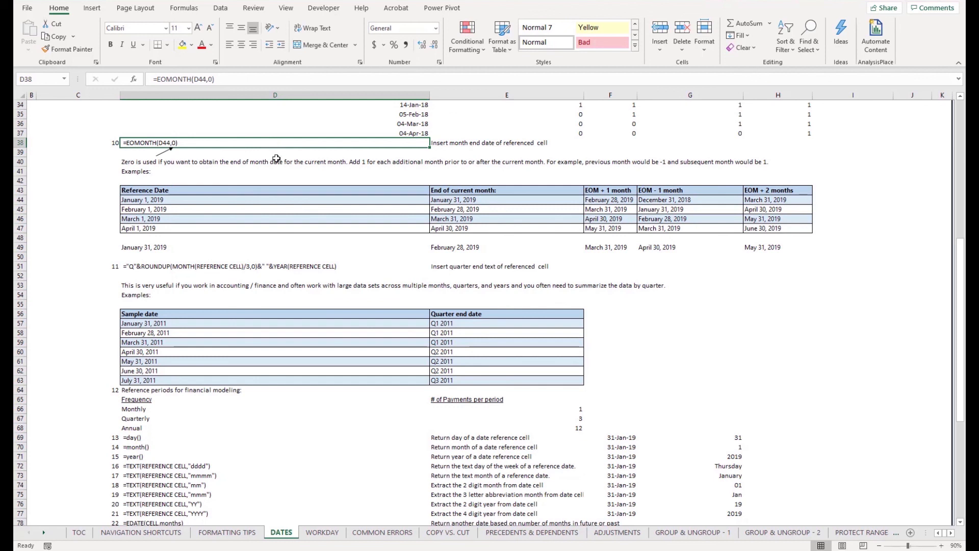
pyautogui.click(392, 164)
pyautogui.click(422, 172)
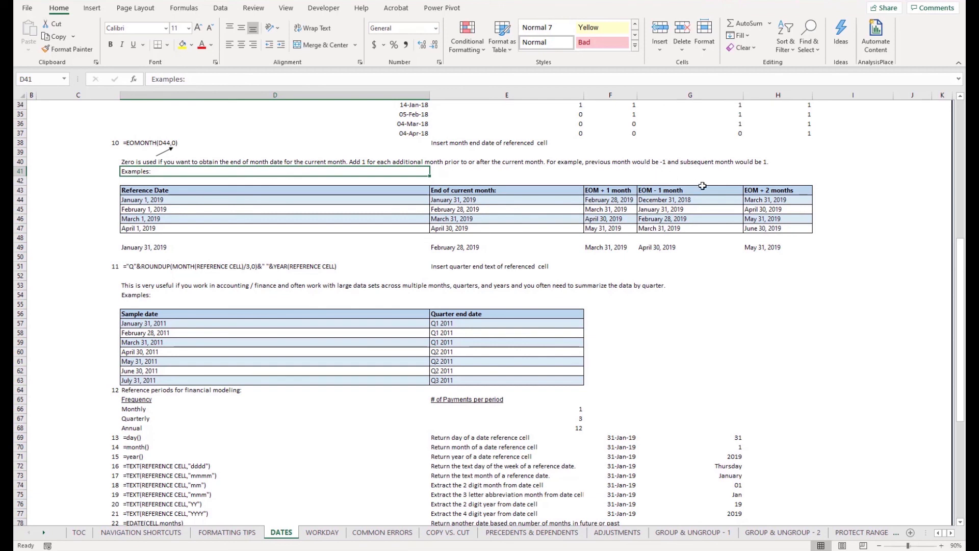
# Step: Examine the two-months-ahead EOMONTH formula in H44 and the example table's column headers in D43:H43
pyautogui.click(760, 199)
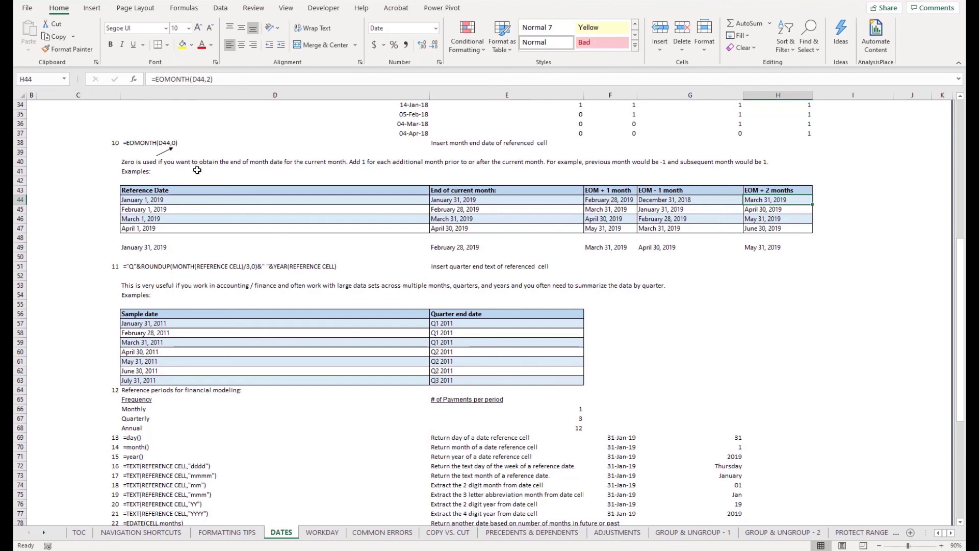
pyautogui.moveTo(248, 192); pyautogui.dragTo(780, 190)
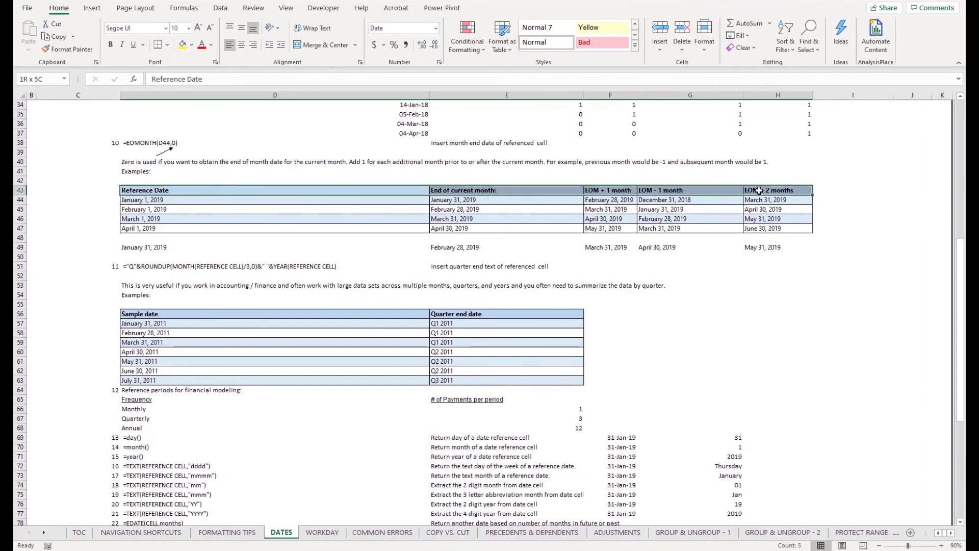
pyautogui.scroll(-1, 425, 192)
pyautogui.scroll(-1, 425, 192)
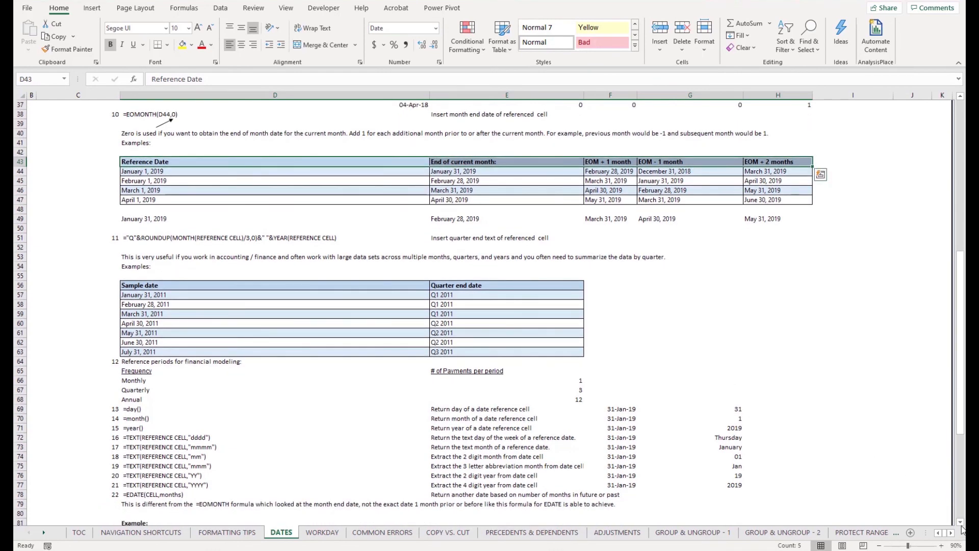
pyautogui.scroll(-1, 962, 530)
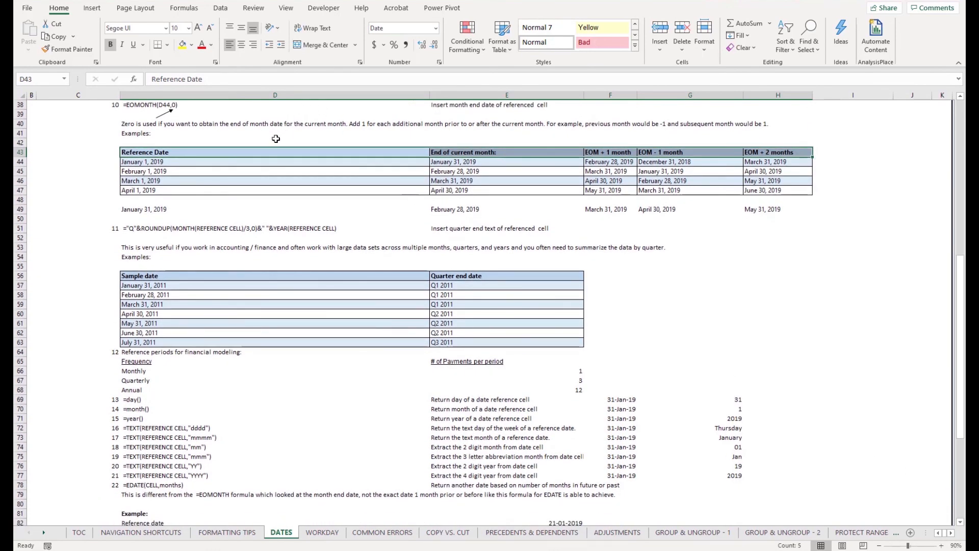
pyautogui.hotkey('shift', 'Left')
pyautogui.hotkey('shift', 'Left')
pyautogui.hotkey('shift', 'Left')
pyautogui.hotkey('shift', 'Left')
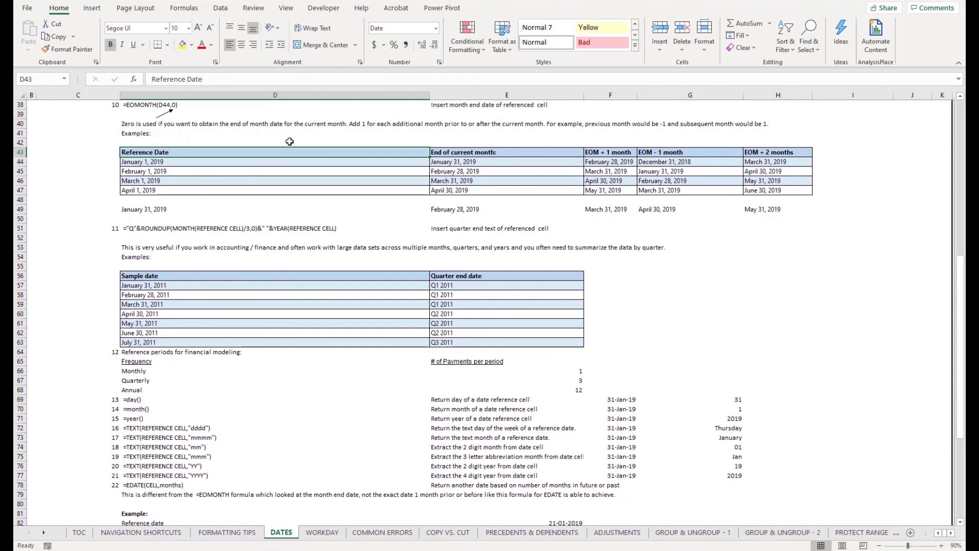
# Step: Inspect the EOMONTH formulas for the January 1, 2019 reference date in E44 and F44 without changing them
pyautogui.click(180, 161)
pyautogui.click(443, 162)
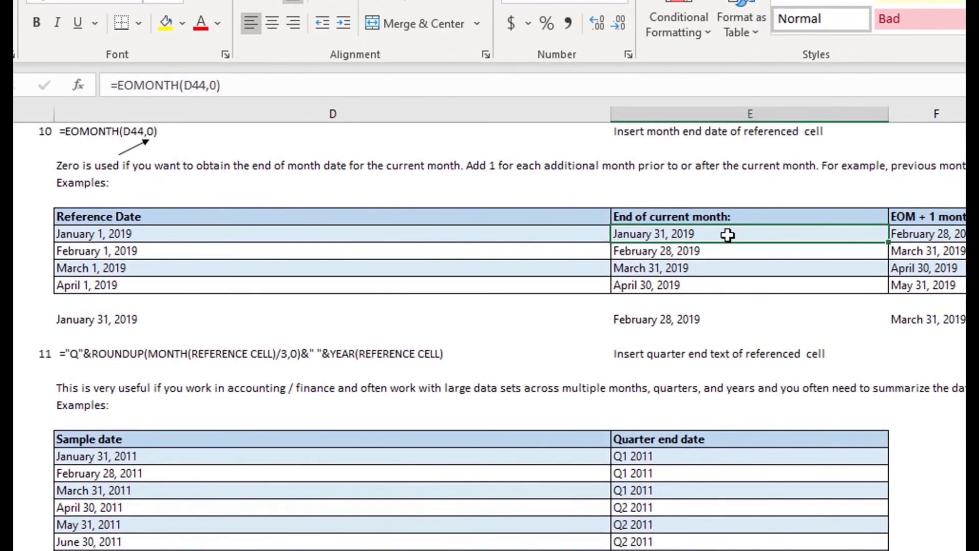
pyautogui.doubleClick(728, 235)
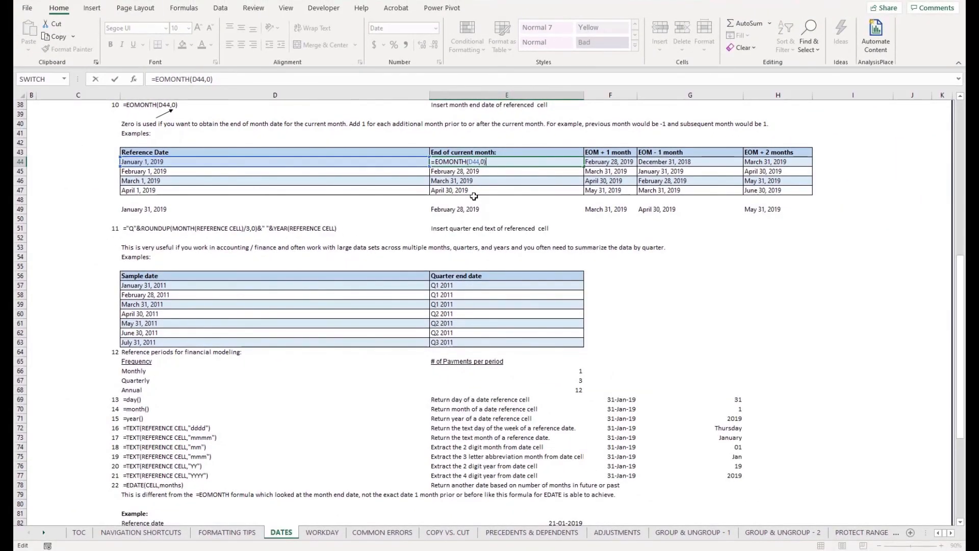
pyautogui.press('Escape')
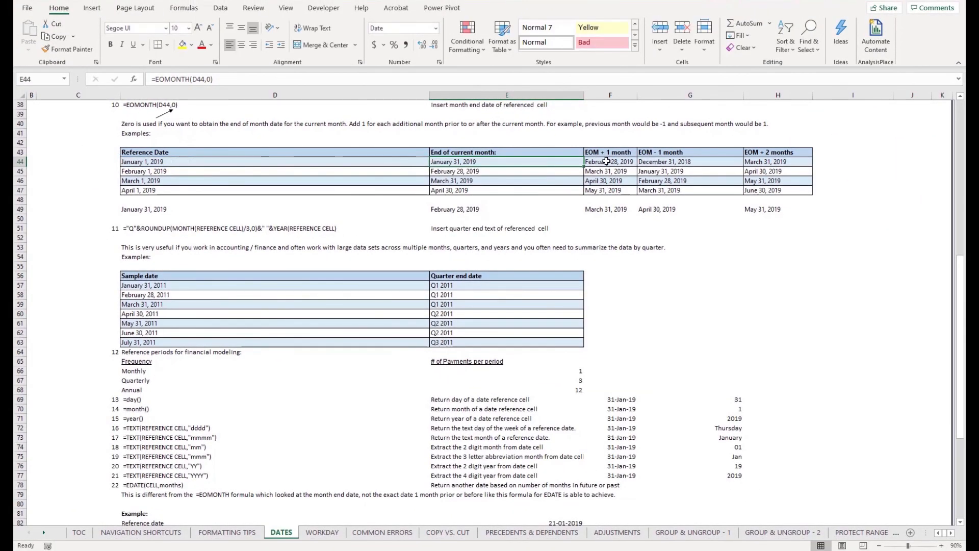
pyautogui.doubleClick(606, 162)
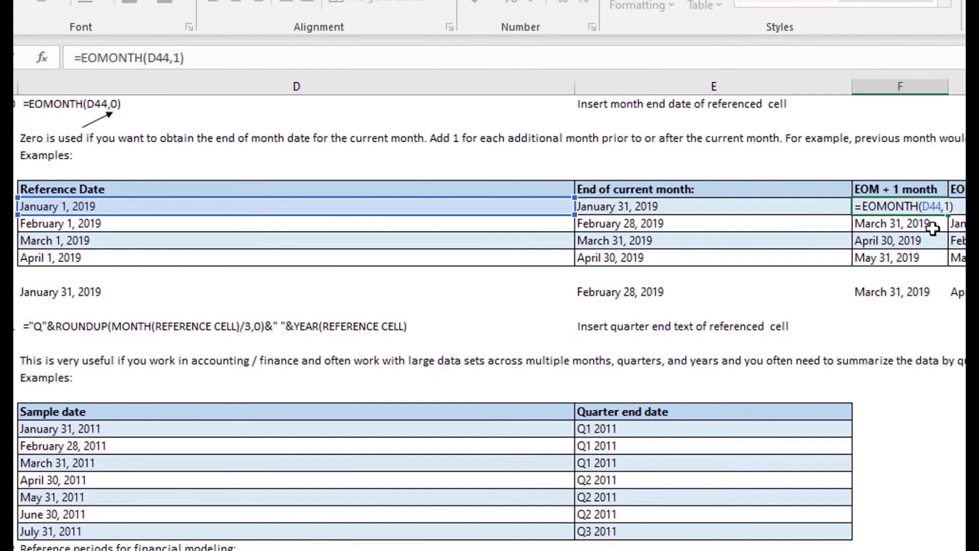
pyautogui.press('Escape')
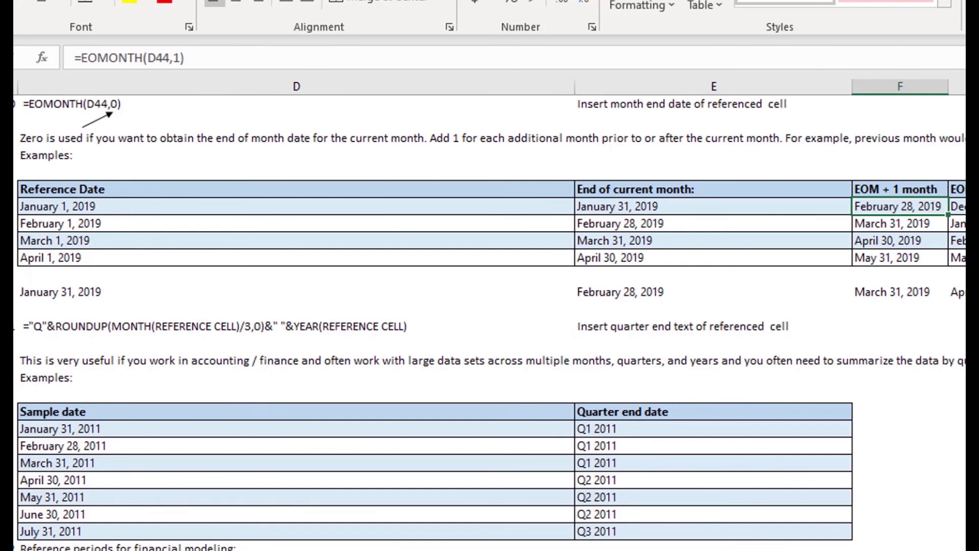
# Step: Inspect the one-month-ahead and one-month-prior EOMONTH formulas in F44 and G44 without changing them
pyautogui.press('F2')
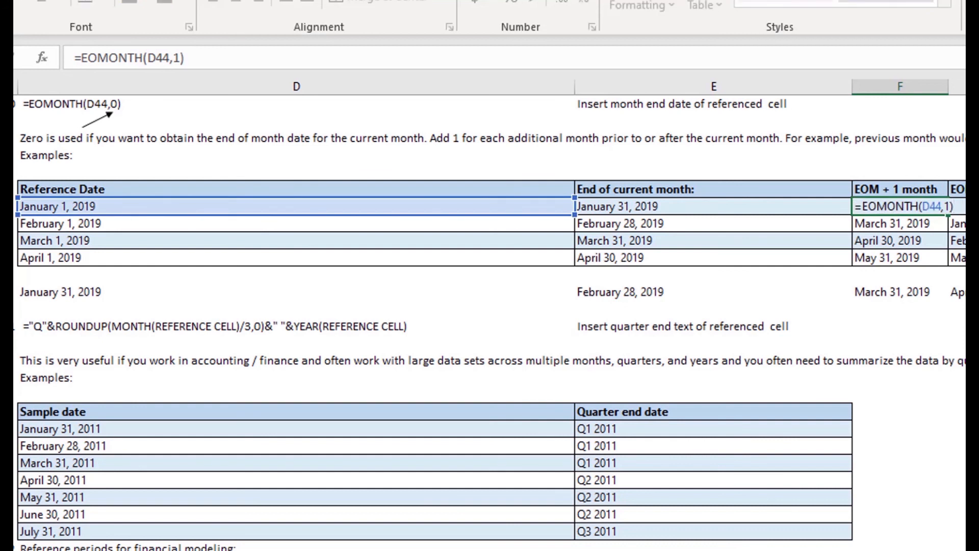
pyautogui.press('Return')
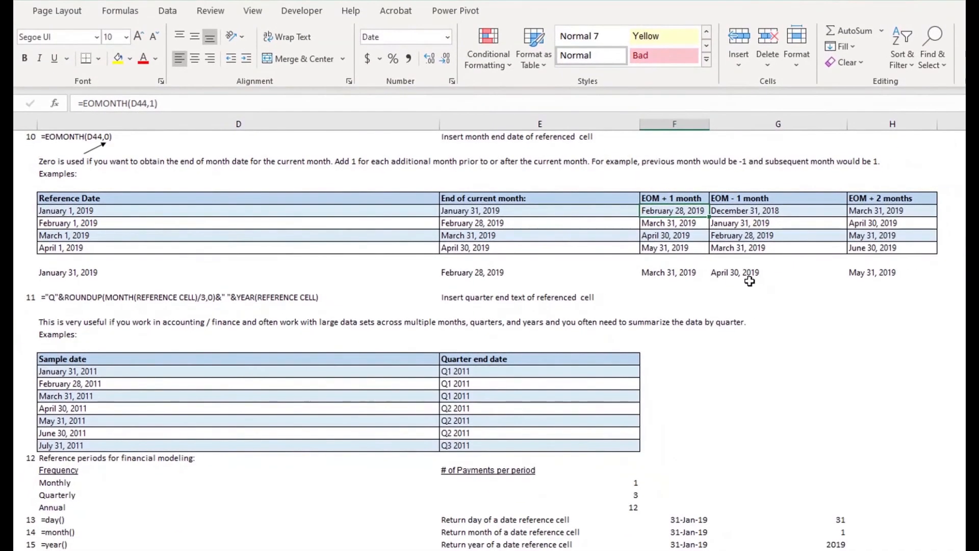
pyautogui.click(760, 210)
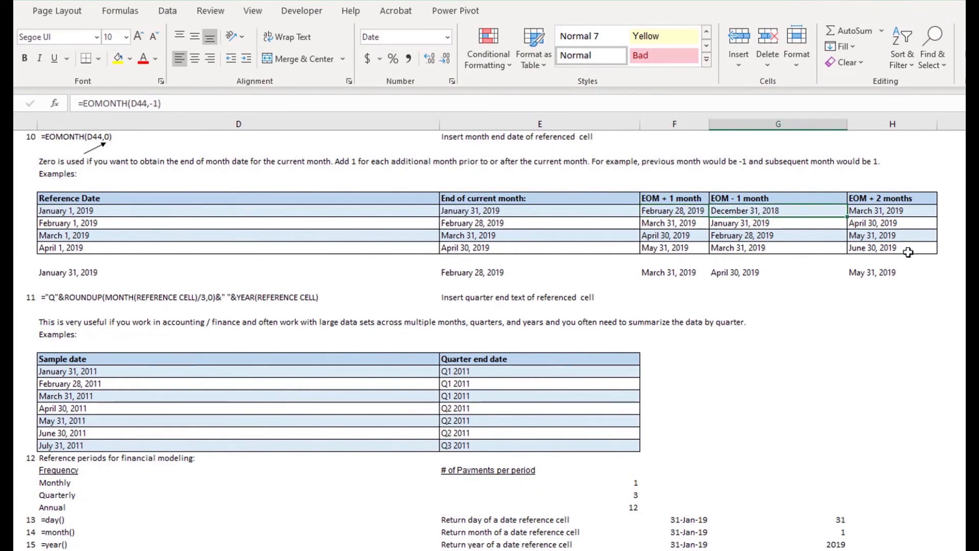
pyautogui.press('F2')
pyautogui.press('Escape')
pyautogui.press('F2')
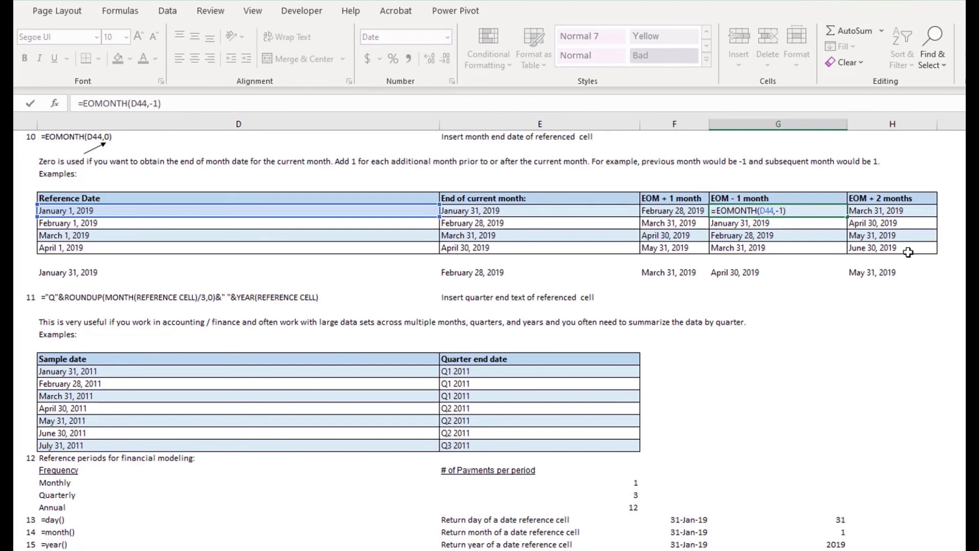
pyautogui.press('Escape')
# Step: Inspect the two-months-ahead EOMONTH formula in H44 and its reference to D44
pyautogui.doubleClick(876, 211)
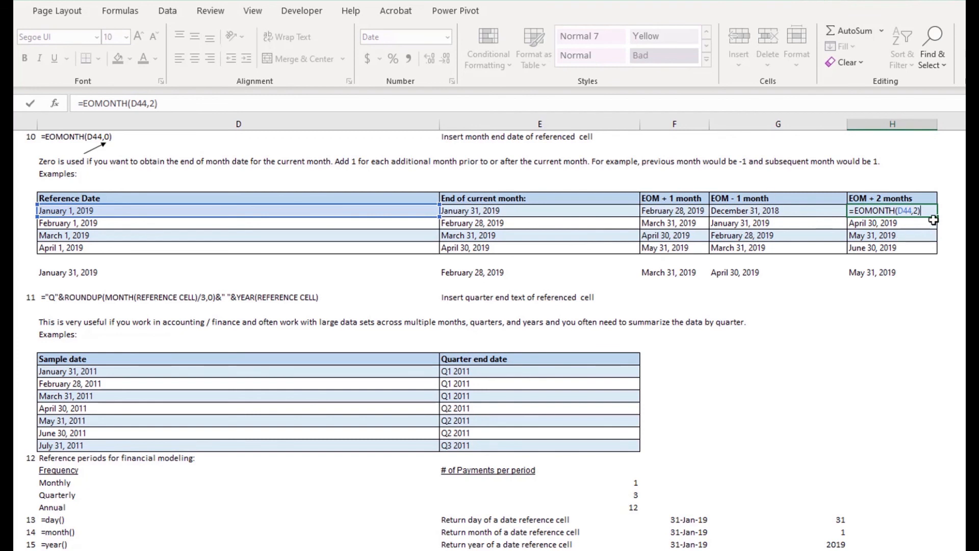
pyautogui.hotkey('ctrl', 'Return')
pyautogui.press('F2')
pyautogui.hotkey('ctrl', 'Return')
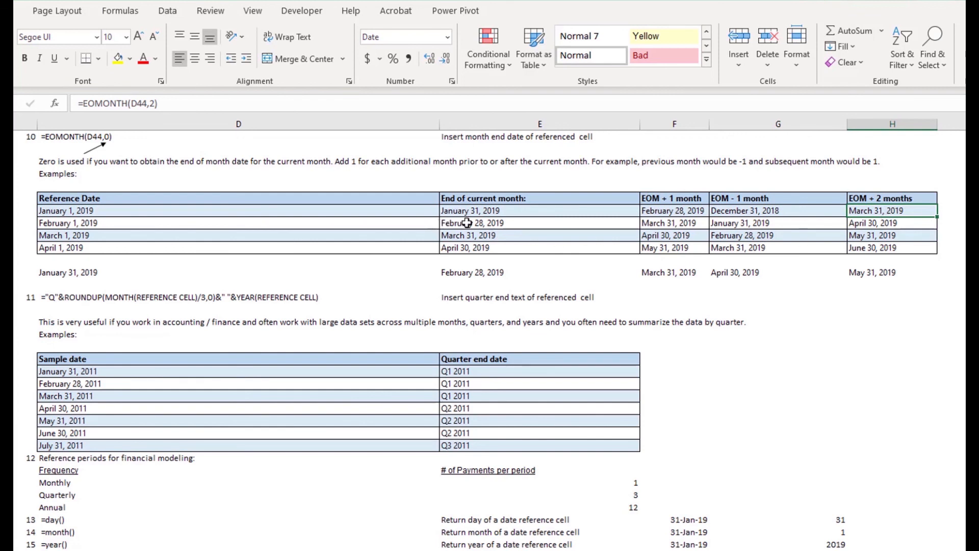
# Step: Check the EOMONTH formulas for the February, March and April reference dates across columns E to H in rows 45 to 47
pyautogui.click(482, 230)
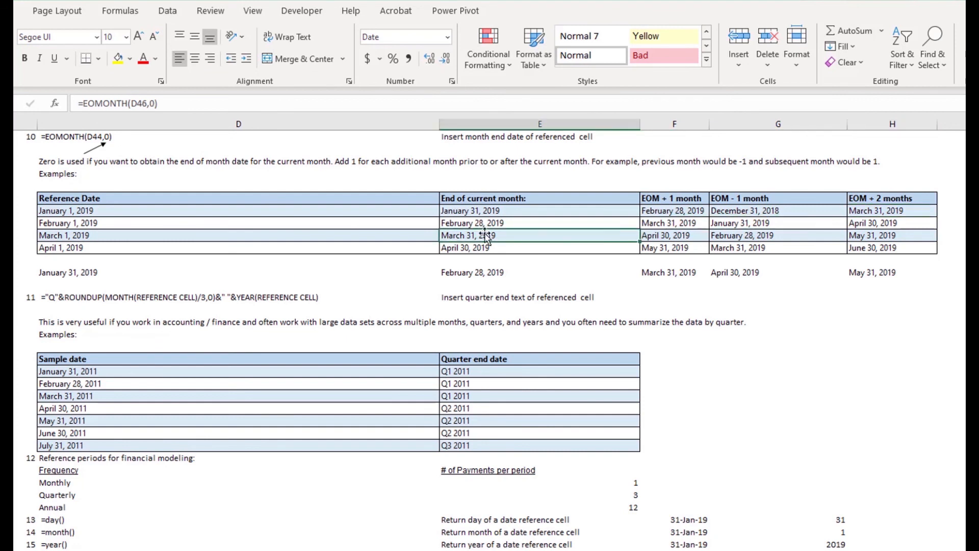
pyautogui.click(499, 228)
pyautogui.click(500, 235)
pyautogui.click(494, 249)
pyautogui.click(693, 223)
pyautogui.click(691, 235)
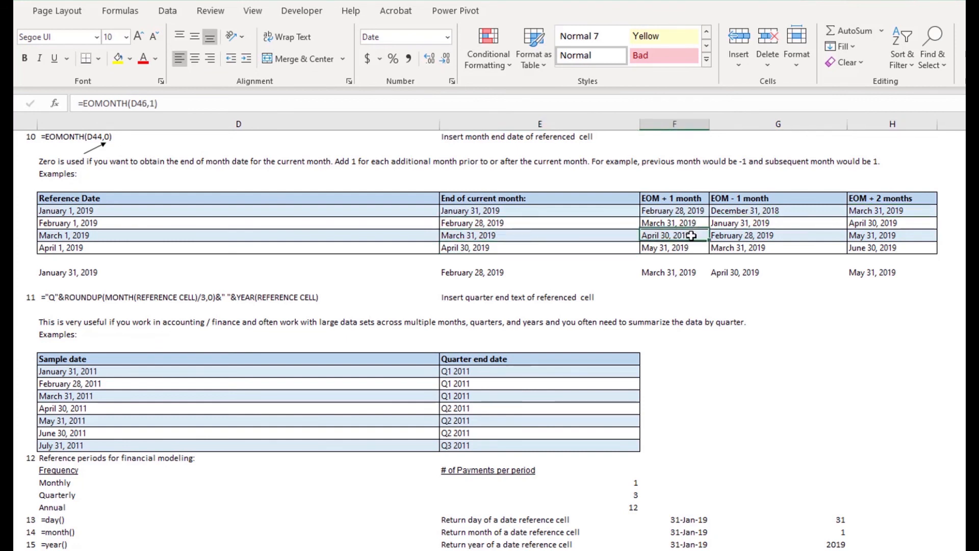
pyautogui.click(689, 248)
pyautogui.click(769, 223)
pyautogui.click(768, 233)
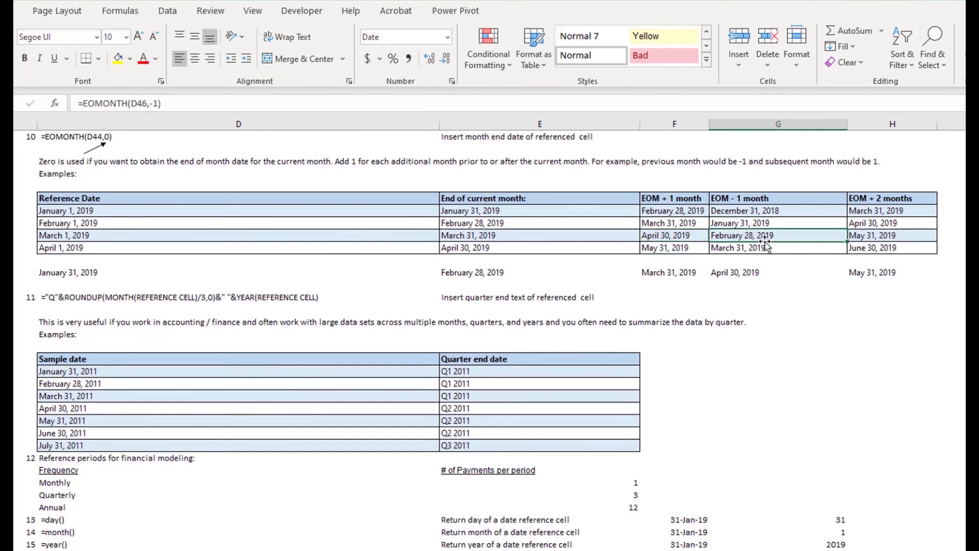
pyautogui.click(773, 245)
pyautogui.click(883, 222)
pyautogui.click(879, 236)
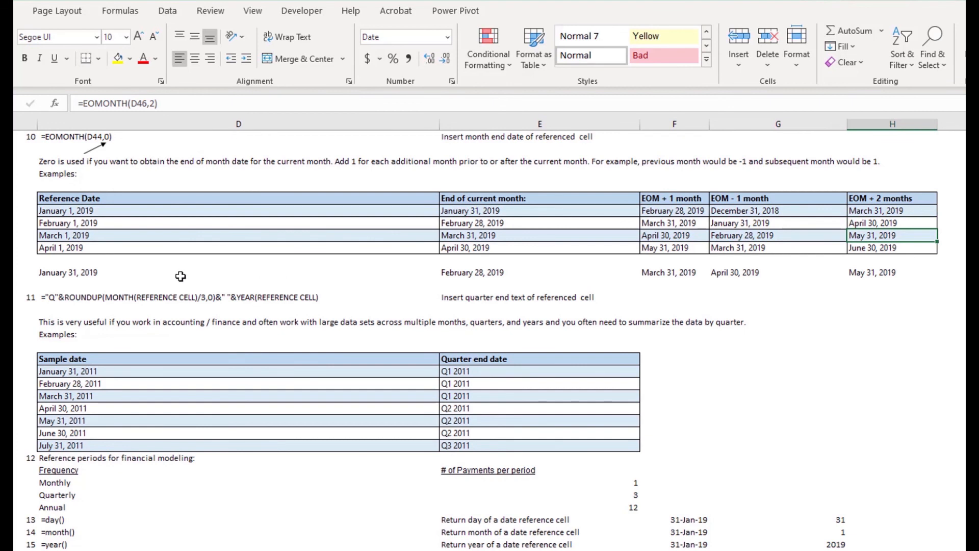
# Step: Examine the starting date in D49 and the EOMONTH formula in E49 that refers to it
pyautogui.click(157, 275)
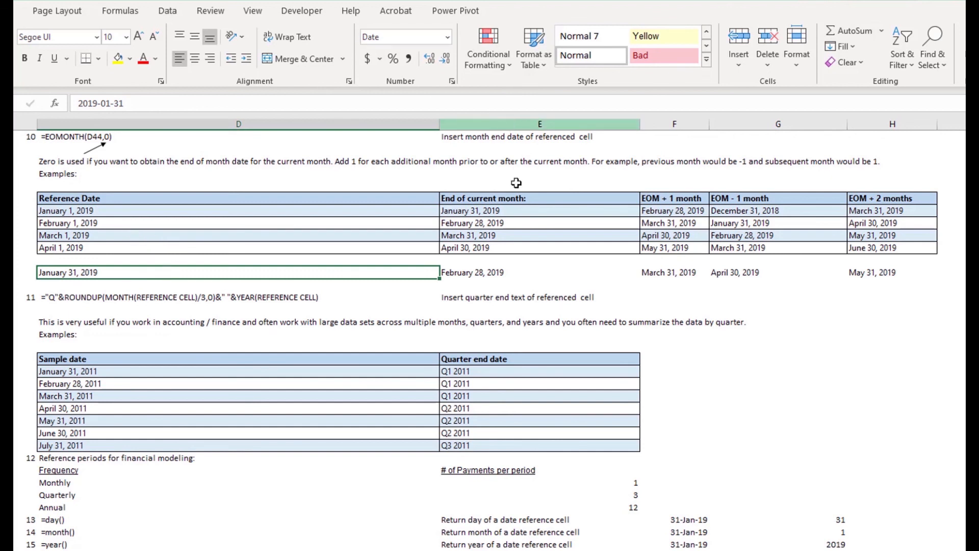
pyautogui.click(506, 276)
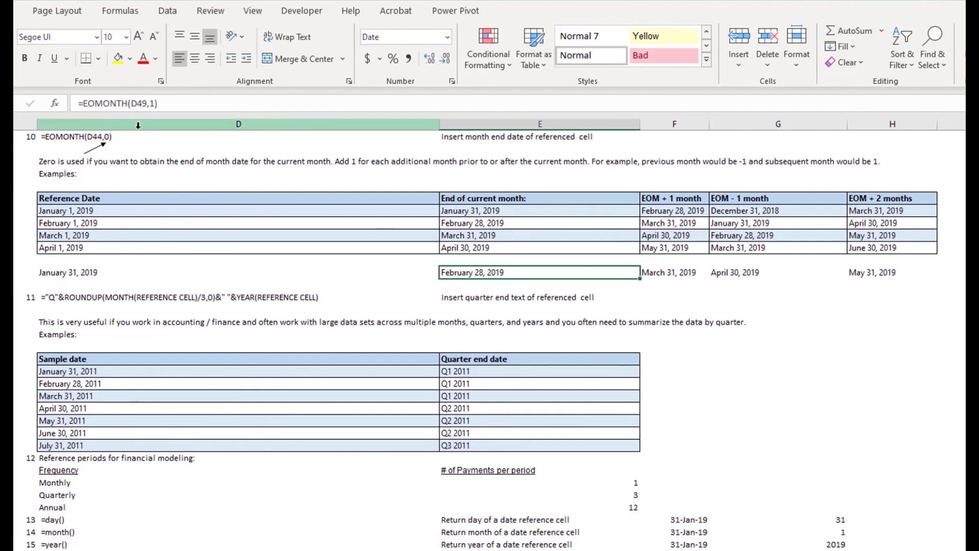
pyautogui.press('F2')
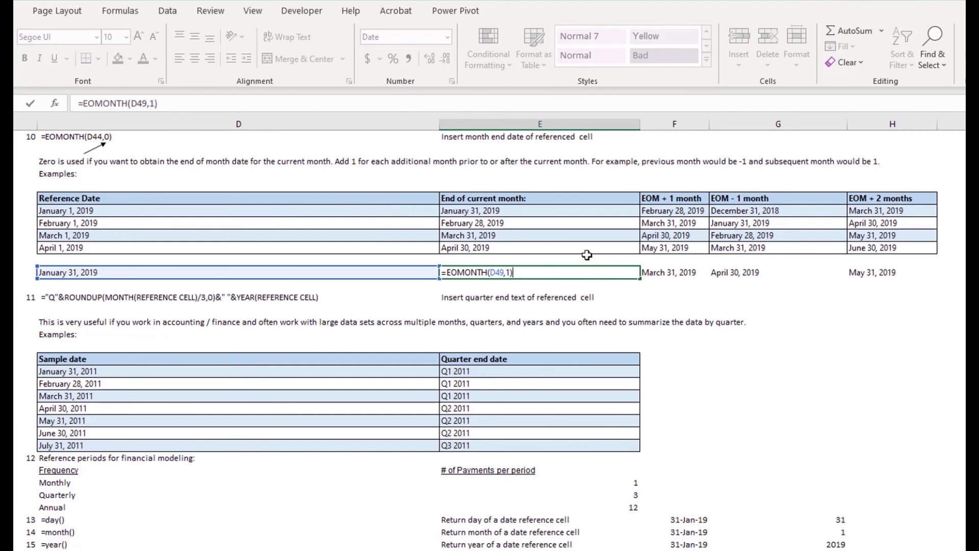
pyautogui.hotkey('ctrl', 'Return')
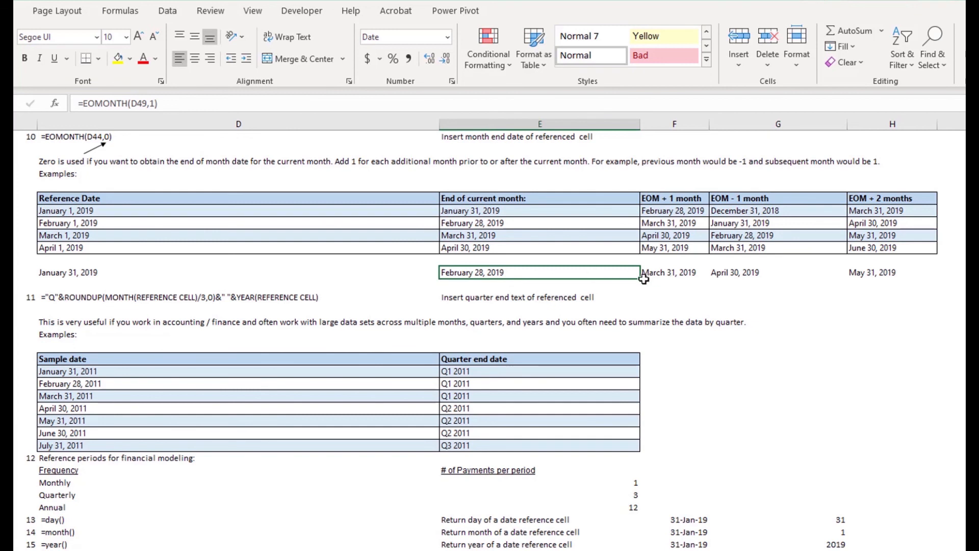
# Step: Clear the month-end dates in F49:H49 and refill them by extending E49's EOMONTH formula across to H49
pyautogui.moveTo(653, 274); pyautogui.dragTo(866, 274)
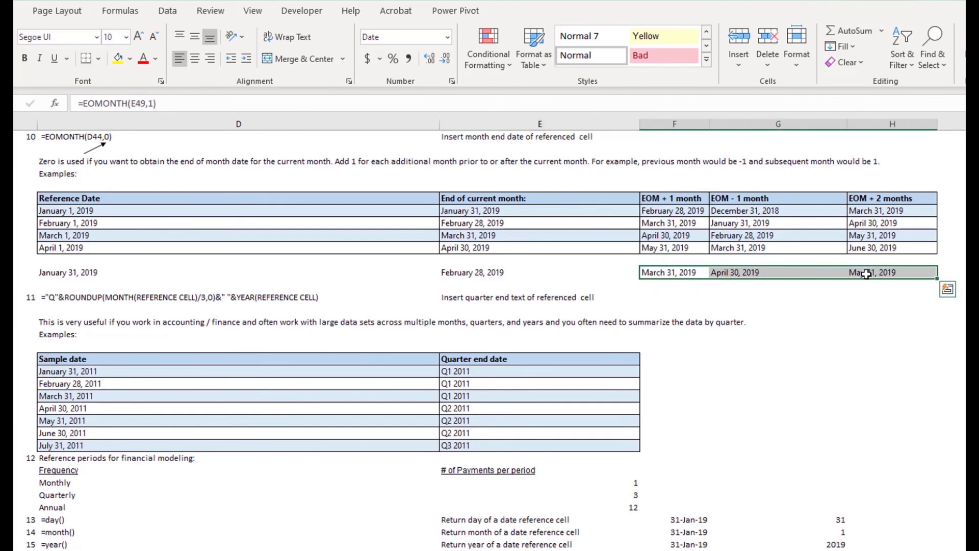
pyautogui.press('Delete')
pyautogui.moveTo(611, 273); pyautogui.dragTo(915, 274)
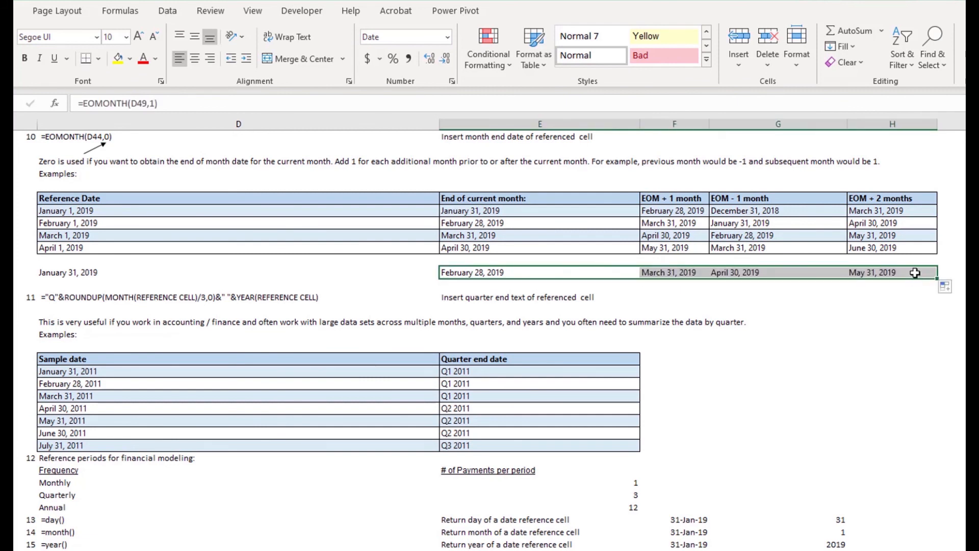
# Step: Check that each EOMONTH formula across E49:H49 refers to the preceding month-end cell
pyautogui.click(916, 273)
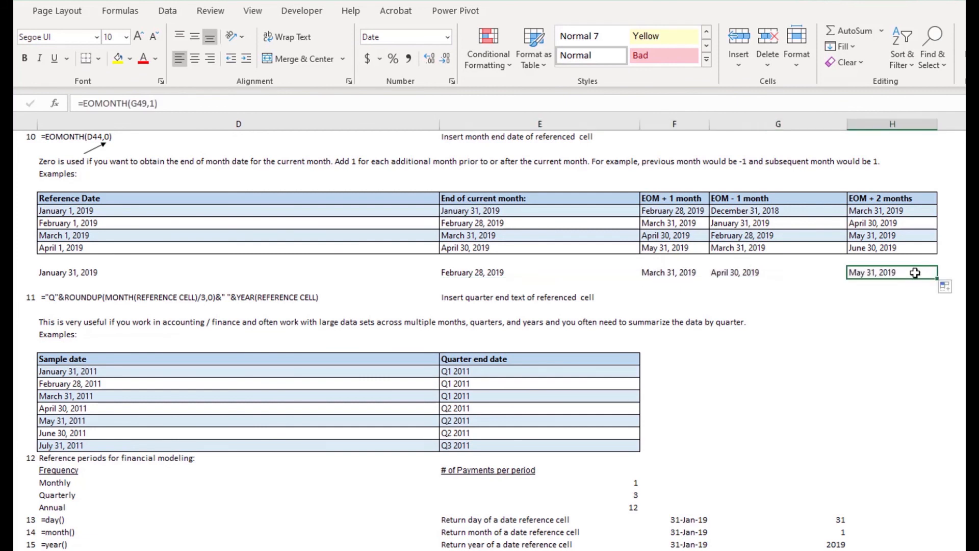
pyautogui.click(553, 271)
pyautogui.click(639, 271)
pyautogui.click(744, 274)
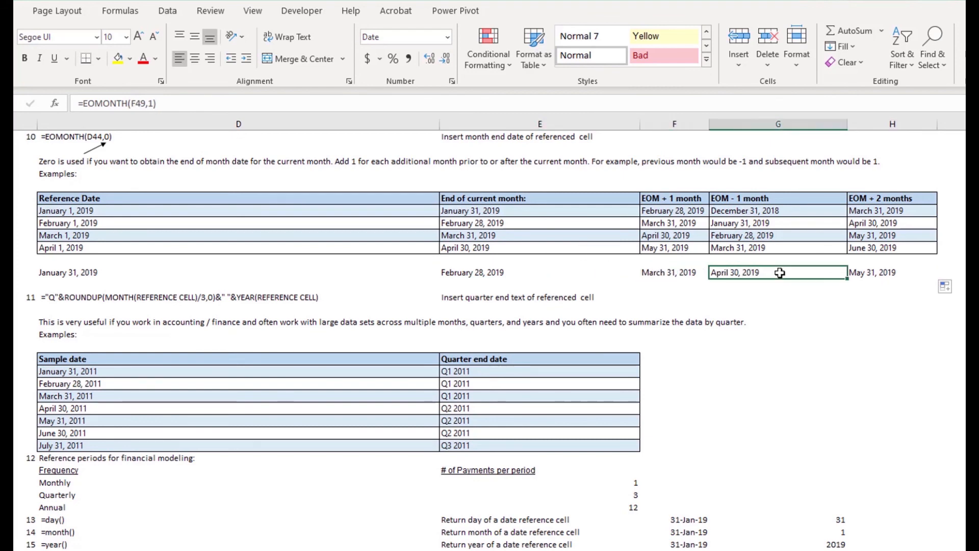
pyautogui.click(898, 272)
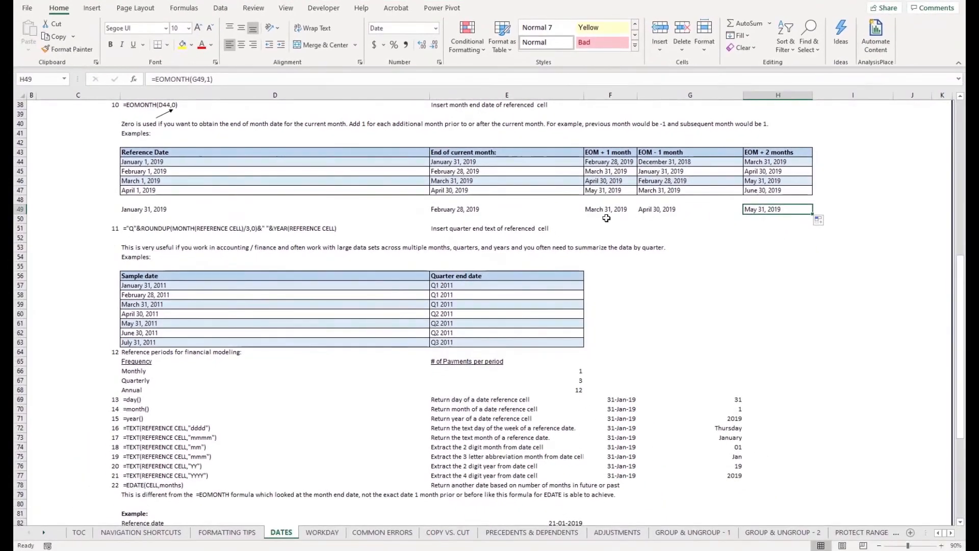
# Step: Remove the extra space before "cell" in the quarter-end description in E51
pyautogui.click(322, 229)
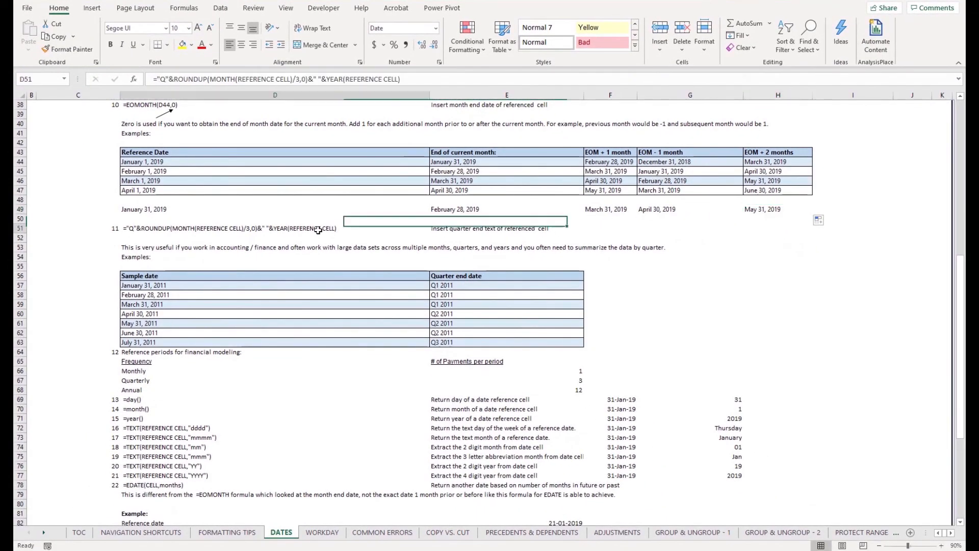
pyautogui.click(495, 228)
pyautogui.scroll(-3, 605, 232)
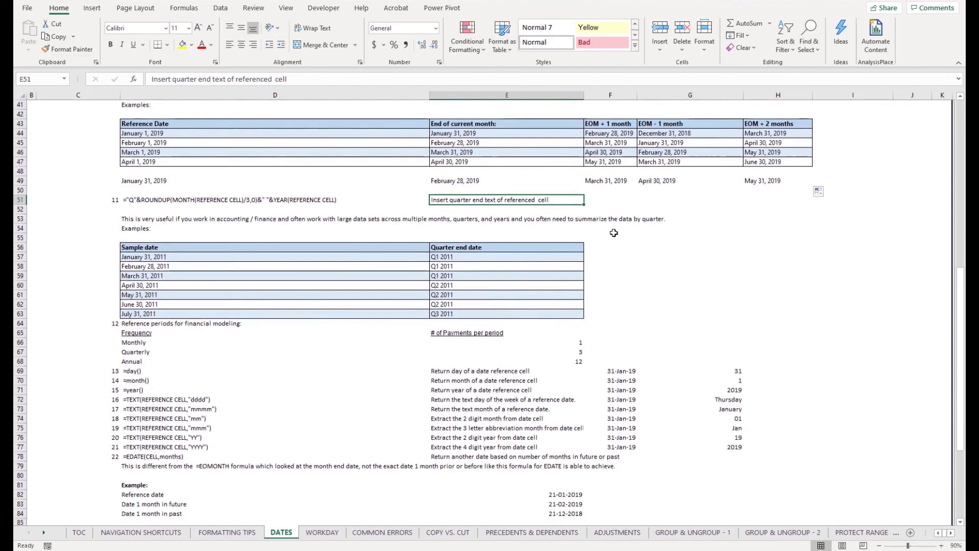
pyautogui.scroll(-1, 613, 234)
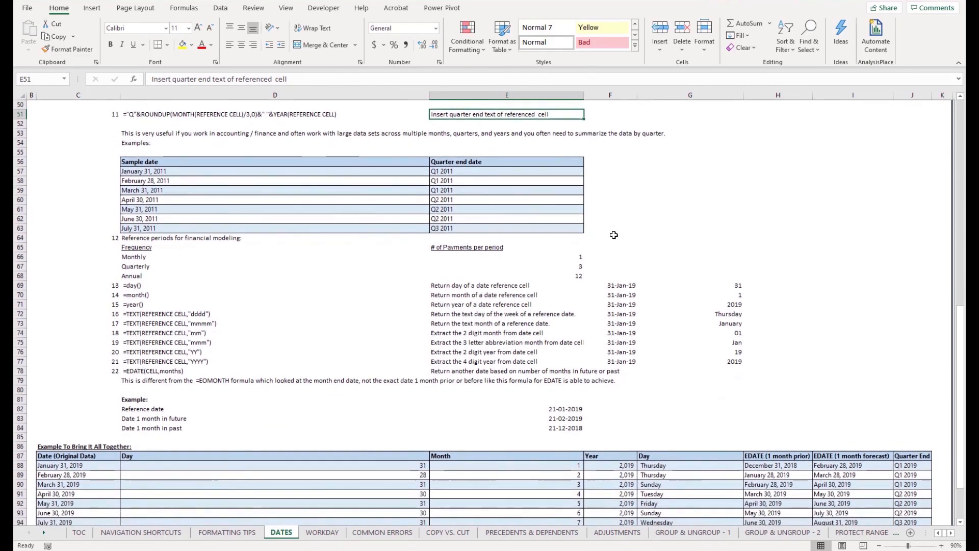
pyautogui.doubleClick(542, 115)
pyautogui.press('Return')
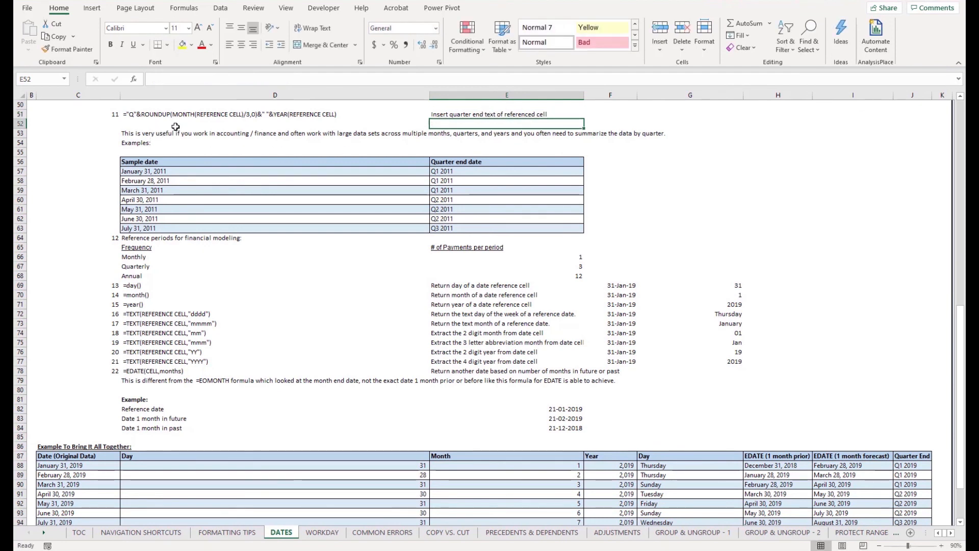
# Step: Read the quarter-end formula syntax in D51 and go through the sample dates in D57:D63
pyautogui.click(244, 142)
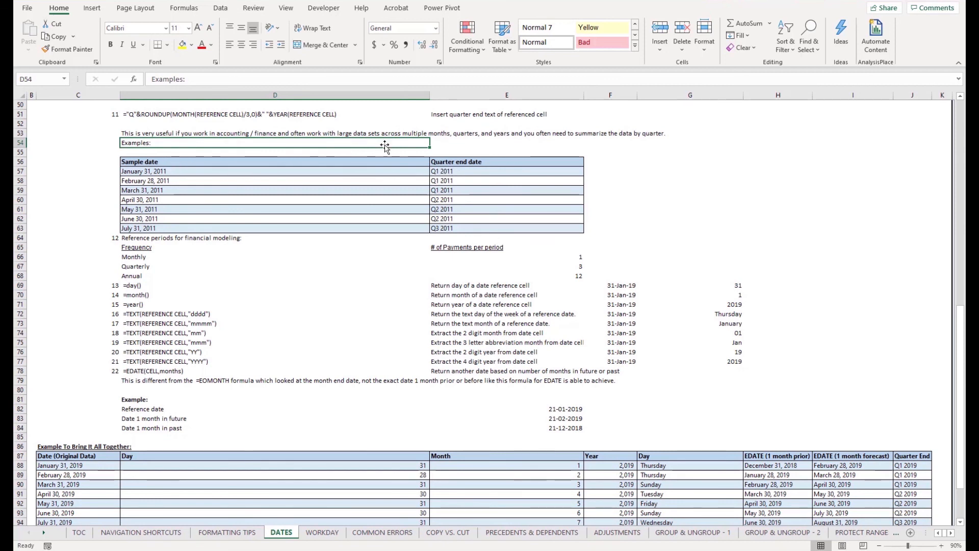
pyautogui.click(374, 115)
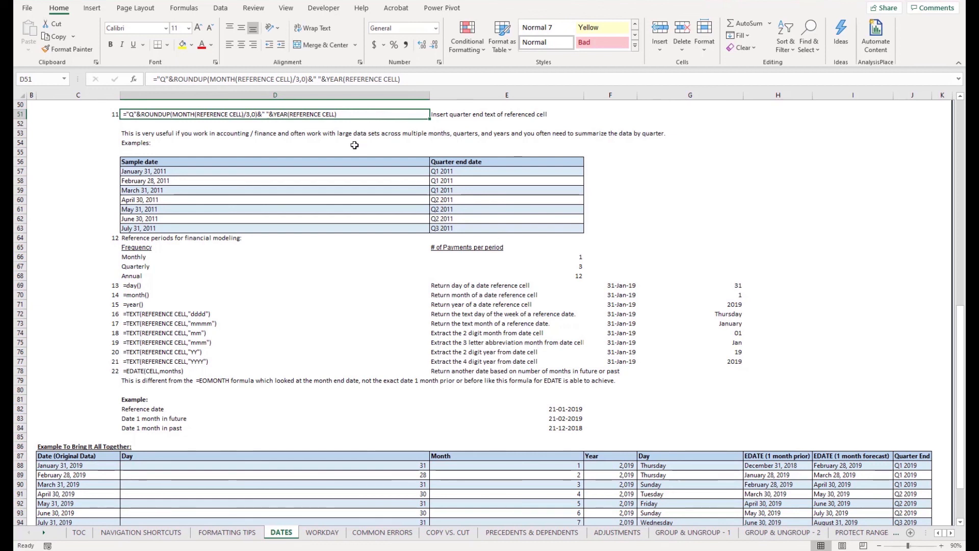
pyautogui.click(356, 172)
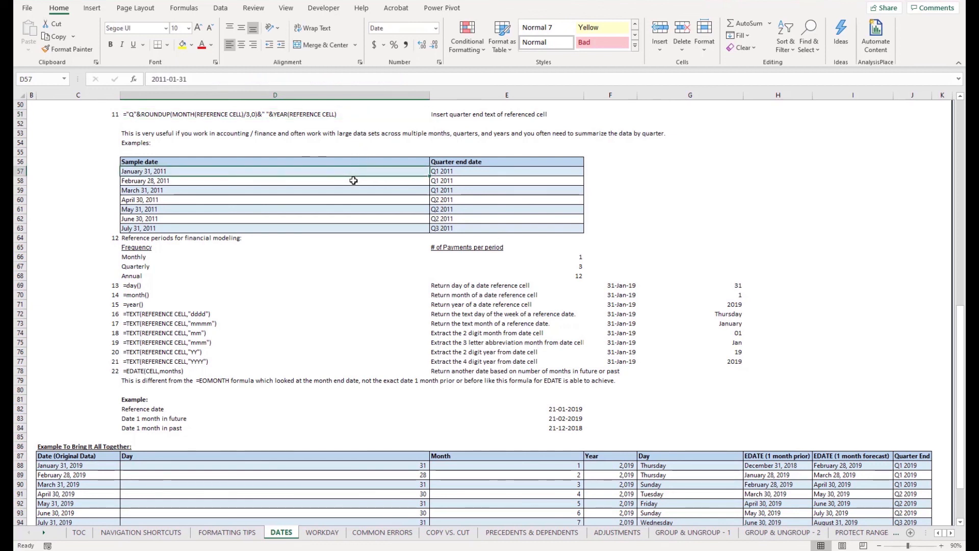
pyautogui.click(354, 182)
pyautogui.click(344, 192)
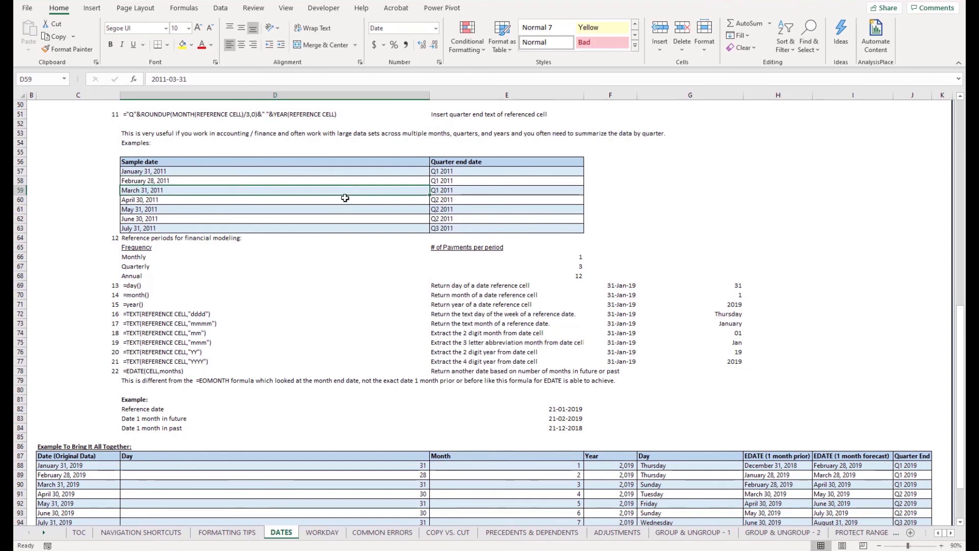
pyautogui.click(346, 202)
pyautogui.click(339, 209)
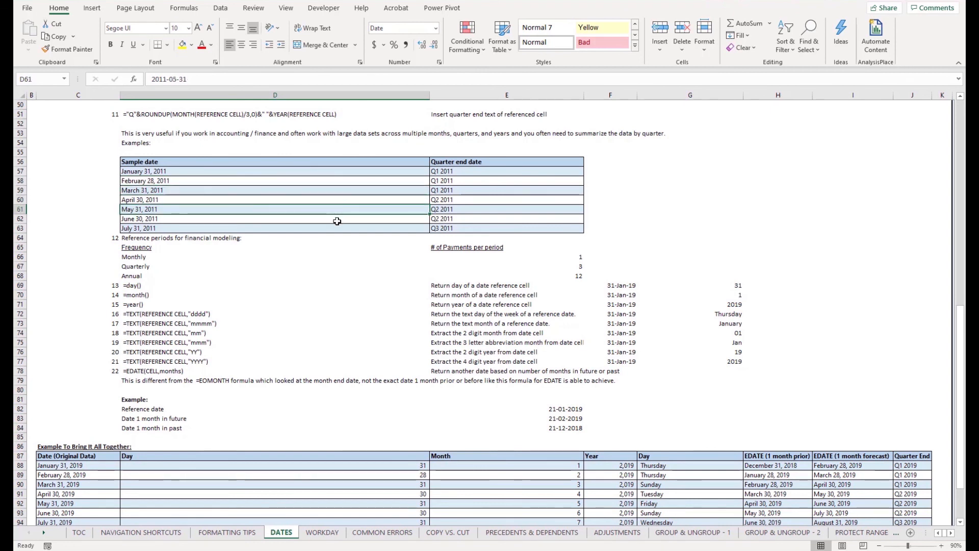
pyautogui.click(337, 221)
pyautogui.click(337, 227)
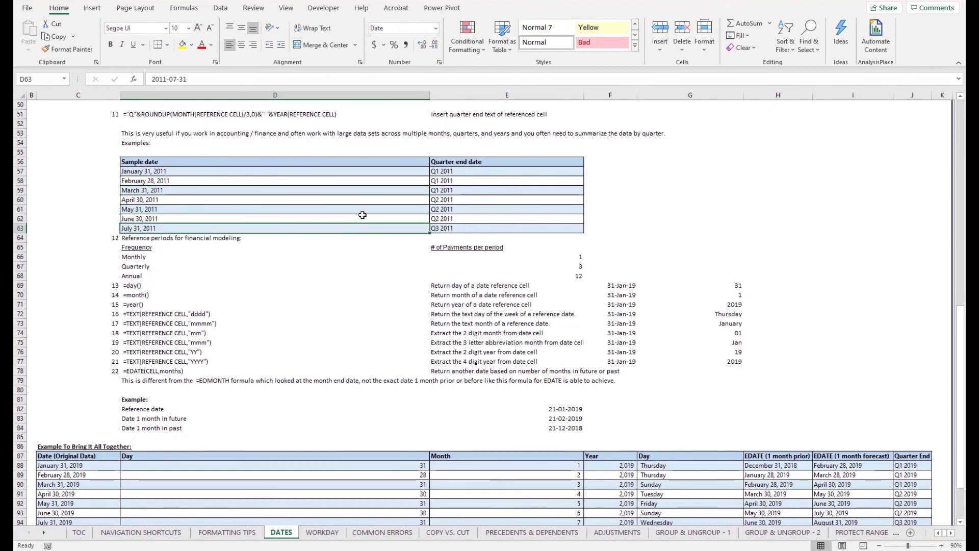
# Step: Compare the quarter-end syntax in D51 with the ROUNDUP, MONTH and YEAR formula in E57
pyautogui.click(390, 114)
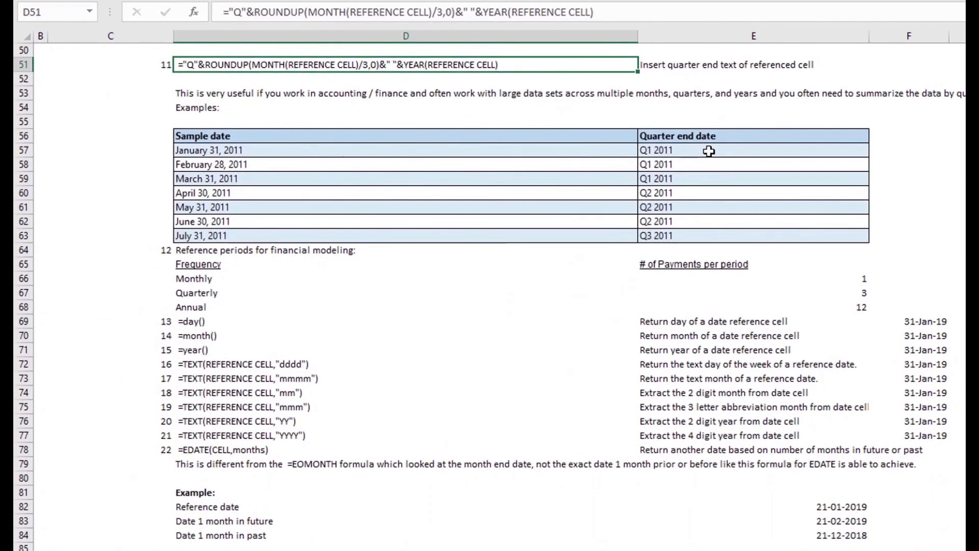
pyautogui.click(529, 167)
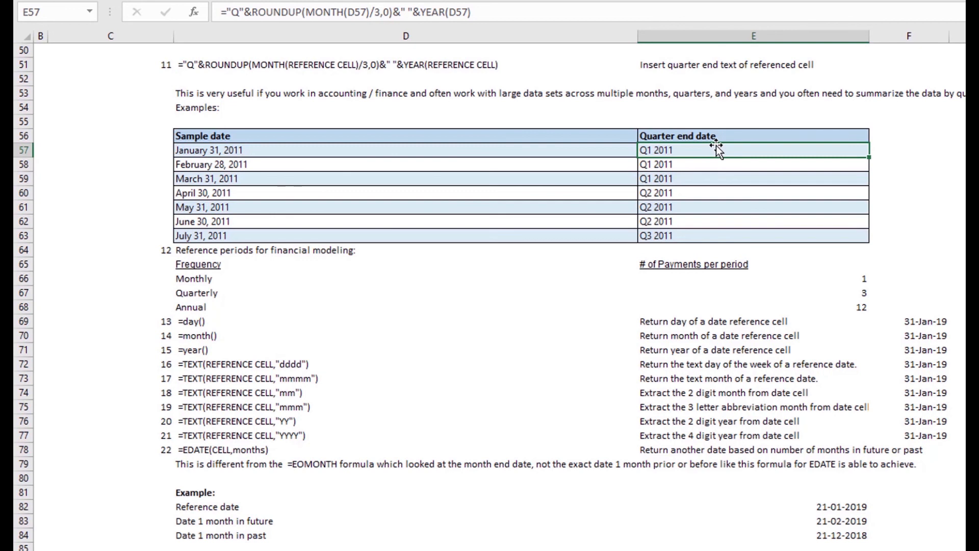
pyautogui.press('F2')
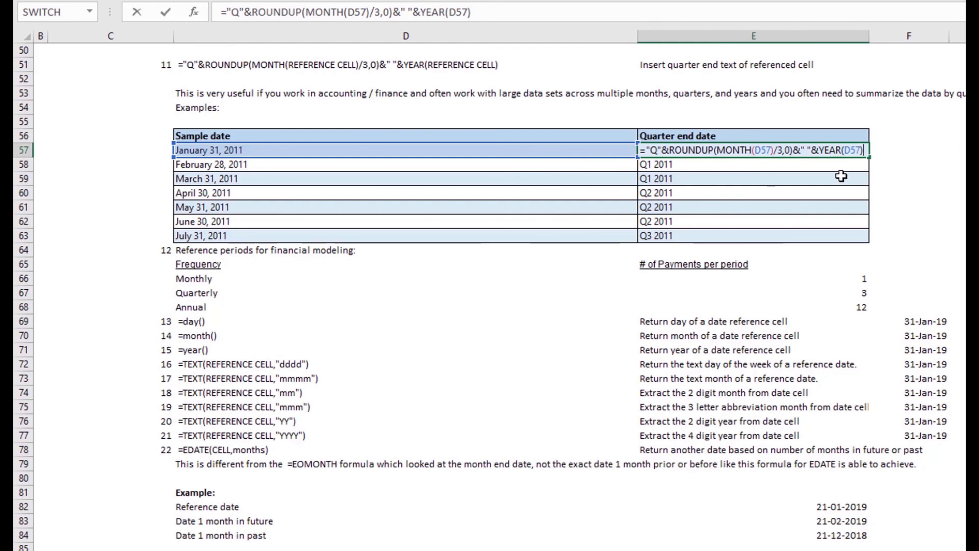
pyautogui.hotkey('ctrl', 'Return')
# Step: Fill the quarter-end formulas from E57:E59 down through E63 and check the cell reference in E58
pyautogui.hotkey('shift', 'Down')
pyautogui.hotkey('shift', 'Down')
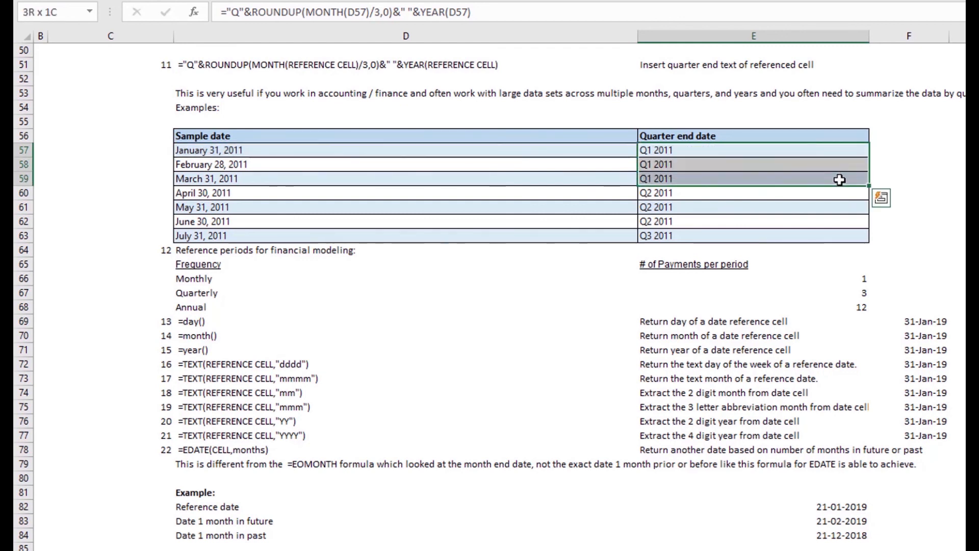
pyautogui.moveTo(869, 185); pyautogui.dragTo(862, 243)
pyautogui.click(909, 170)
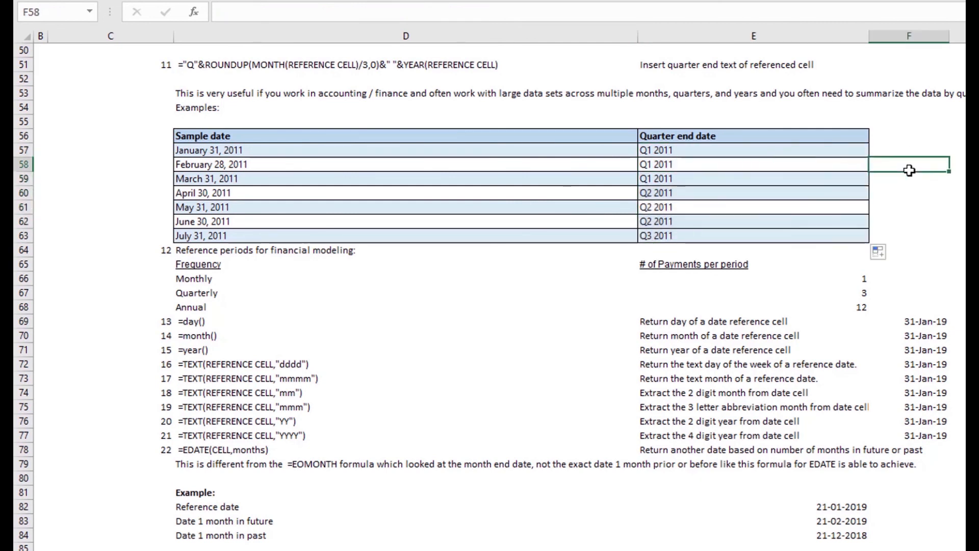
pyautogui.click(717, 162)
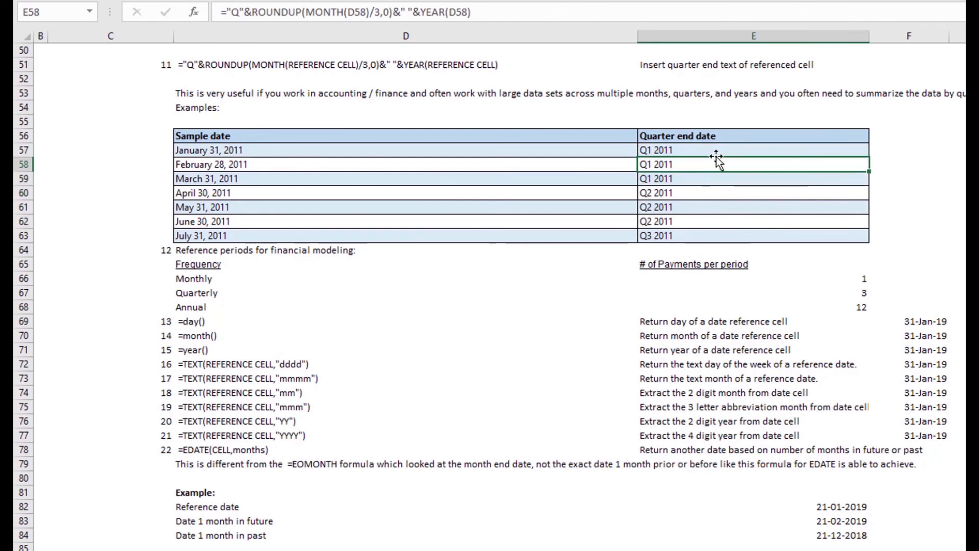
# Step: Check the cell references in the quarter-end formulas of E57:E63, inspecting the formulas in E60 and E63
pyautogui.click(717, 150)
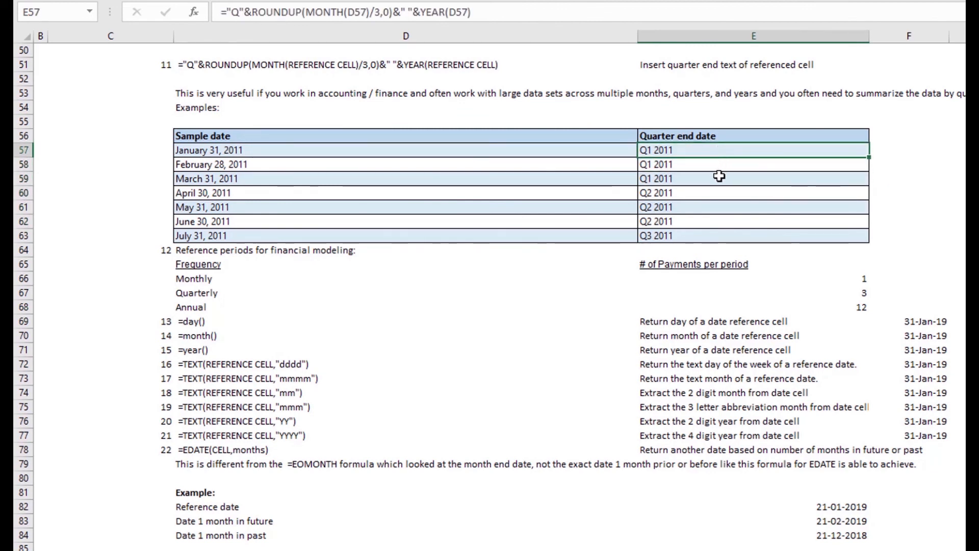
pyautogui.click(718, 166)
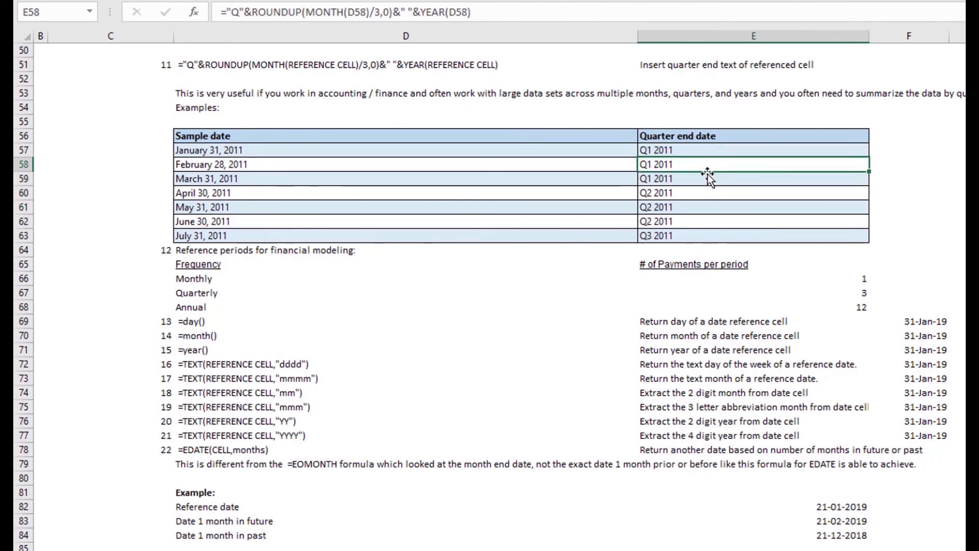
pyautogui.click(711, 181)
pyautogui.click(717, 168)
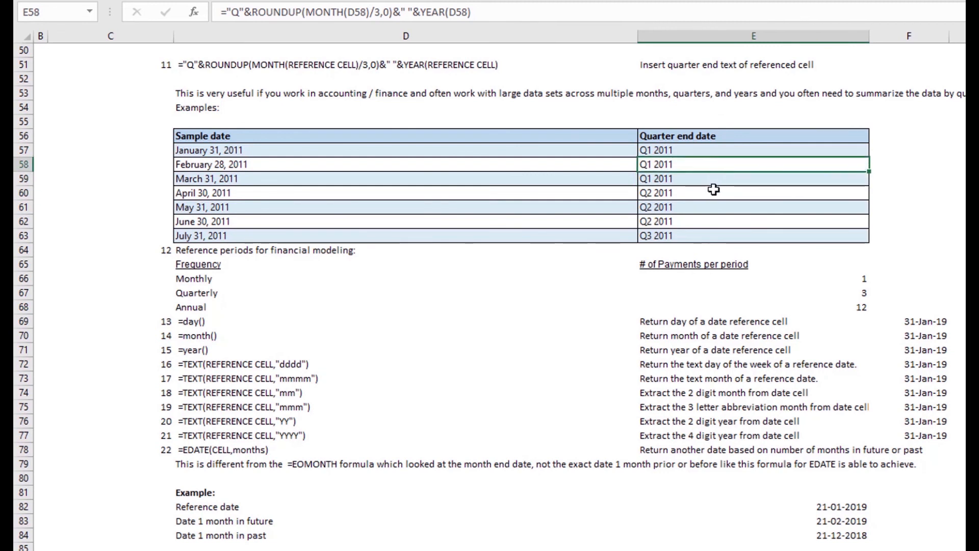
pyautogui.click(710, 201)
pyautogui.click(710, 190)
pyautogui.doubleClick(711, 192)
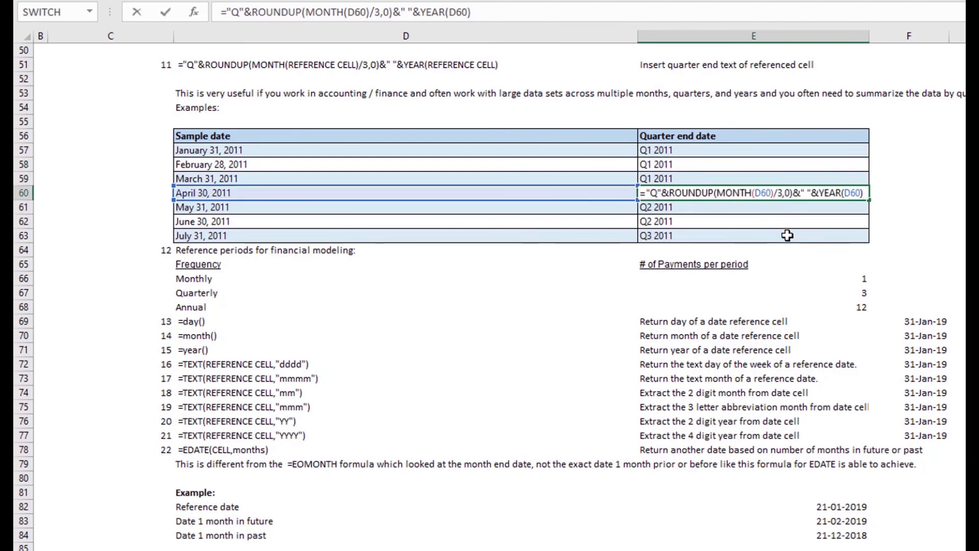
pyautogui.press('Escape')
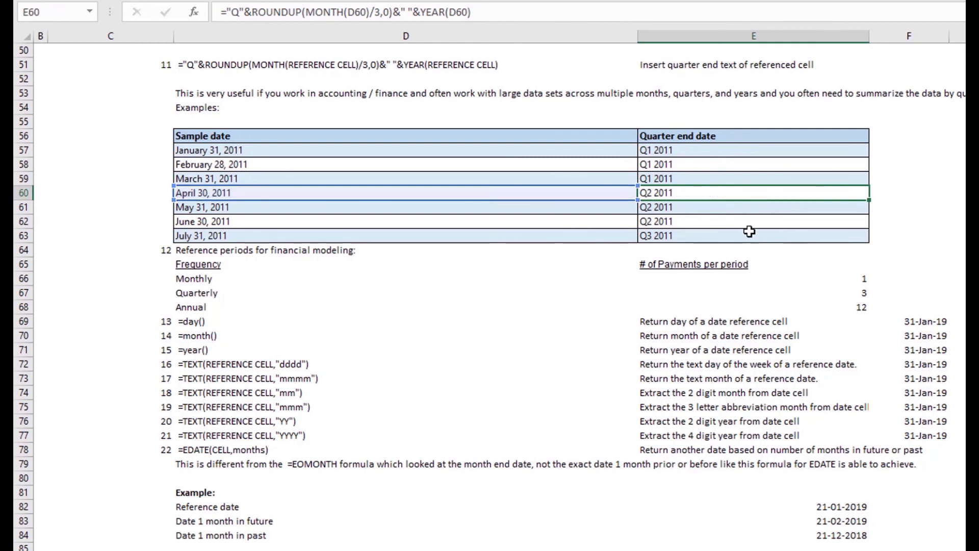
pyautogui.doubleClick(749, 232)
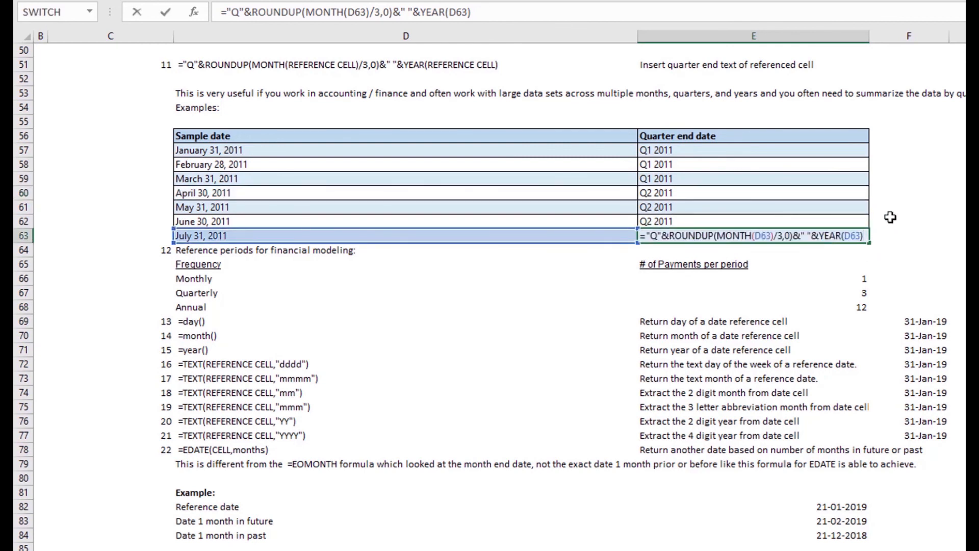
pyautogui.press('Escape')
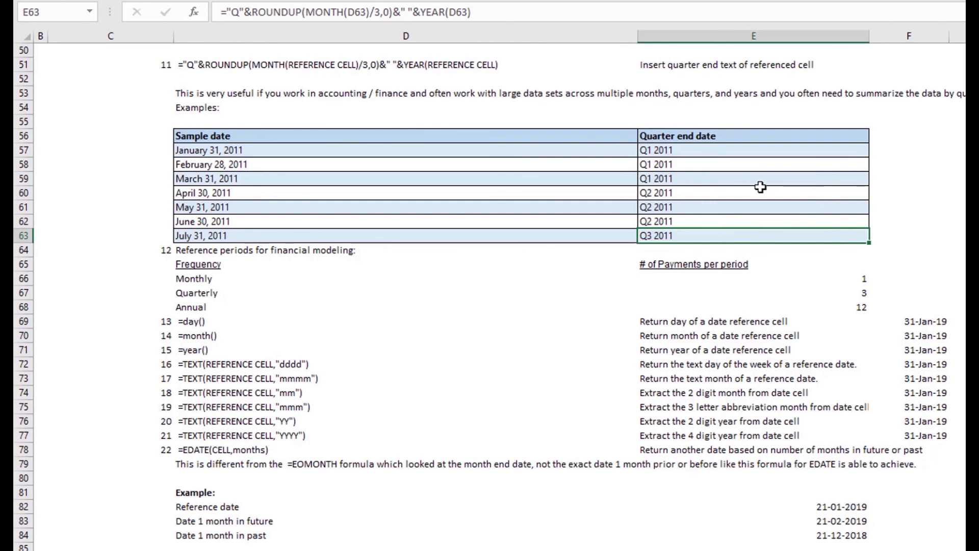
# Step: Go through the quarter-end results between E57 and E63 cell by cell and return to the formula syntax in D51
pyautogui.press('Down')
pyautogui.press('Up')
pyautogui.press('Up')
pyautogui.press('Up')
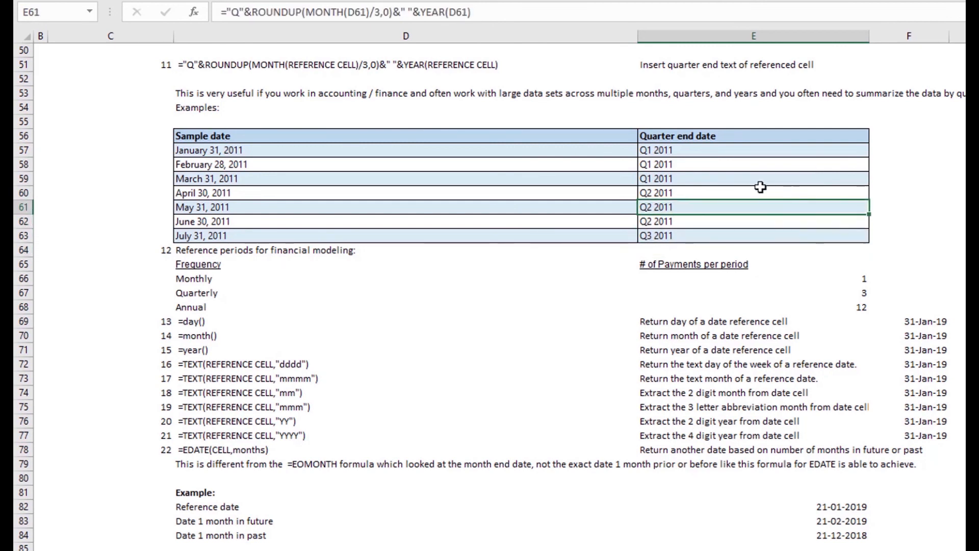
pyautogui.press('Up')
pyautogui.press('Up')
pyautogui.press('Up')
pyautogui.press('Up')
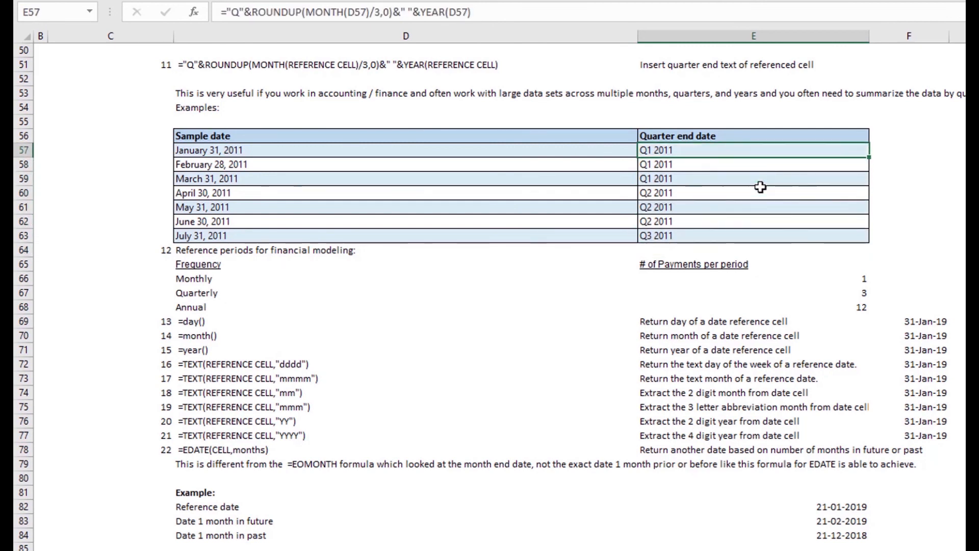
pyautogui.press('Down')
pyautogui.press('Down')
pyautogui.press('Down')
pyautogui.press('Down')
pyautogui.press('Down')
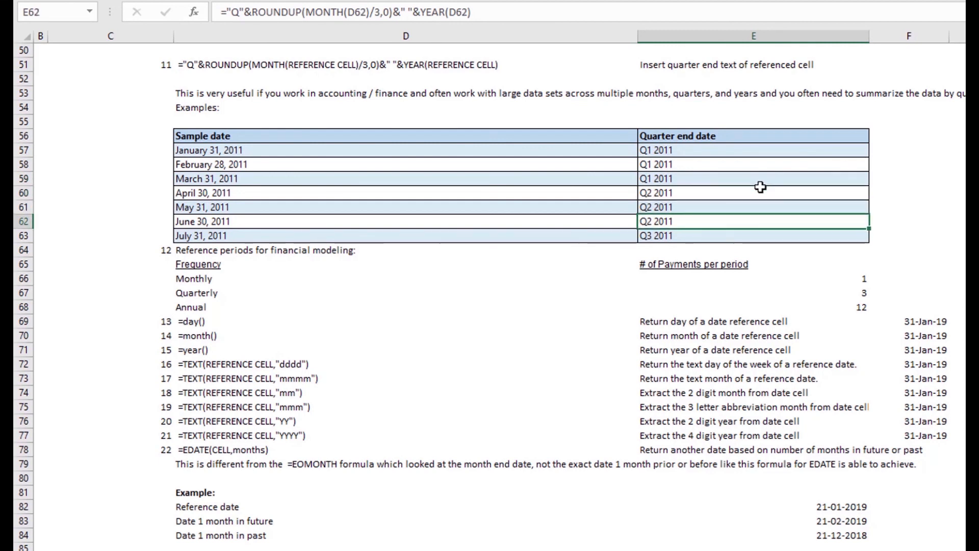
pyautogui.press('Down')
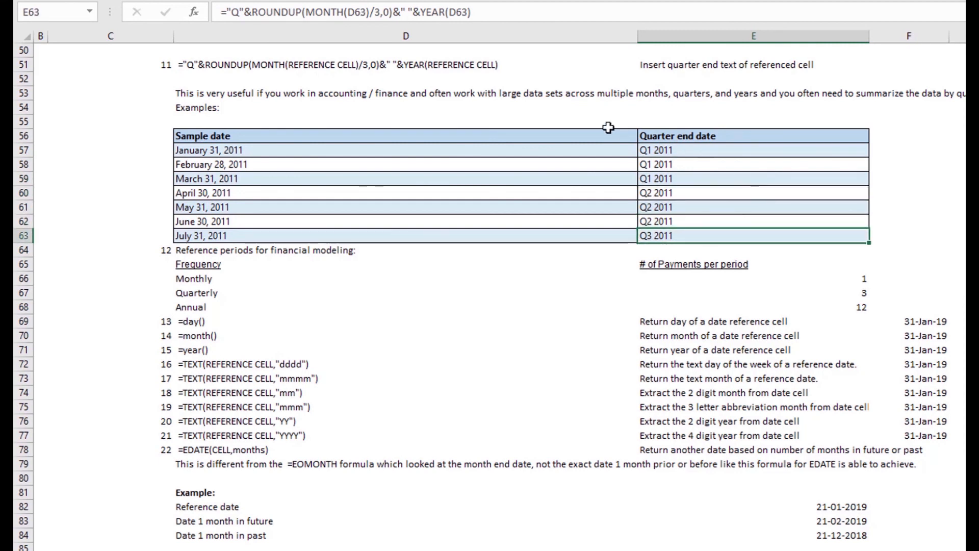
pyautogui.click(561, 67)
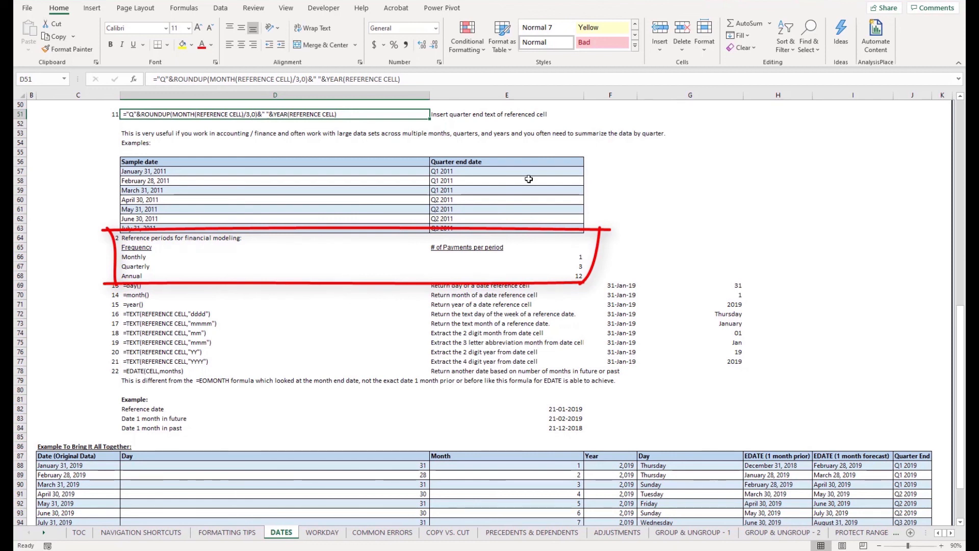
# Step: Read the reference periods for financial modeling, from the headings in D65:E65 to the payment numbers in E66:E68
pyautogui.click(165, 240)
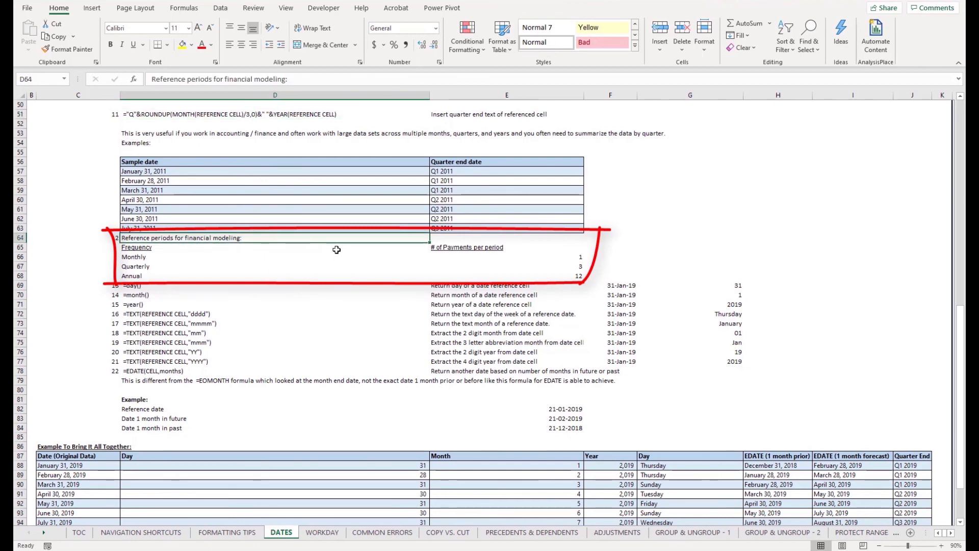
pyautogui.moveTo(334, 247); pyautogui.dragTo(579, 247)
pyautogui.scroll(-2, 448, 261)
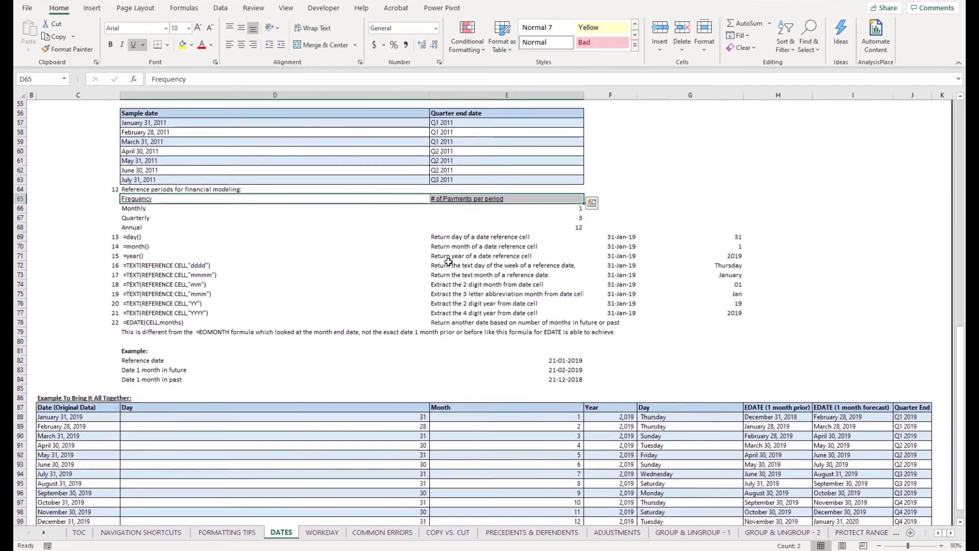
pyautogui.scroll(-1, 448, 261)
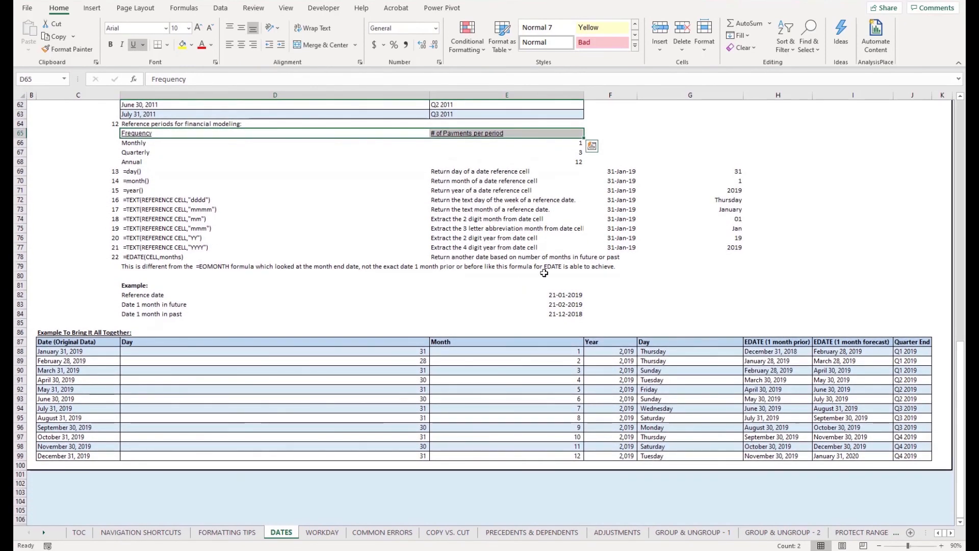
pyautogui.click(676, 133)
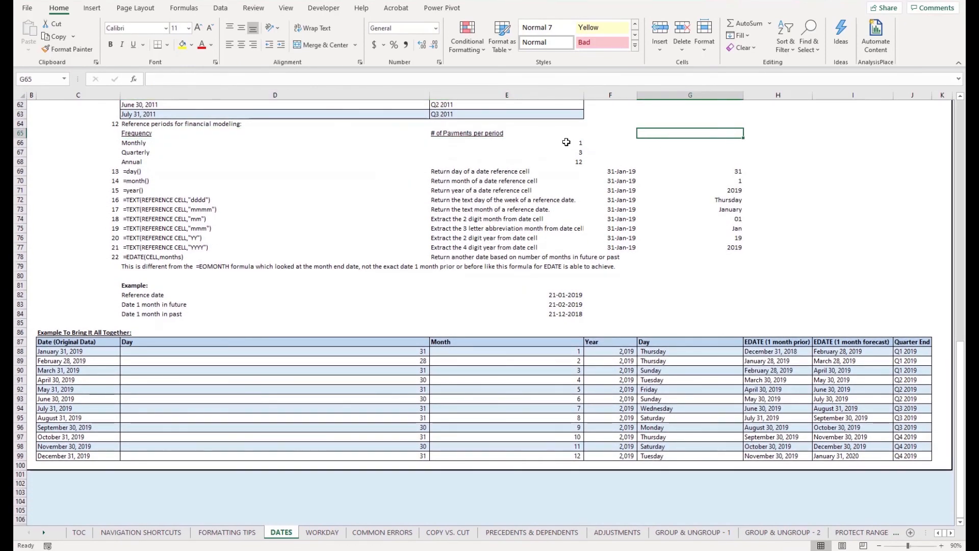
pyautogui.click(566, 143)
pyautogui.click(545, 152)
pyautogui.click(511, 163)
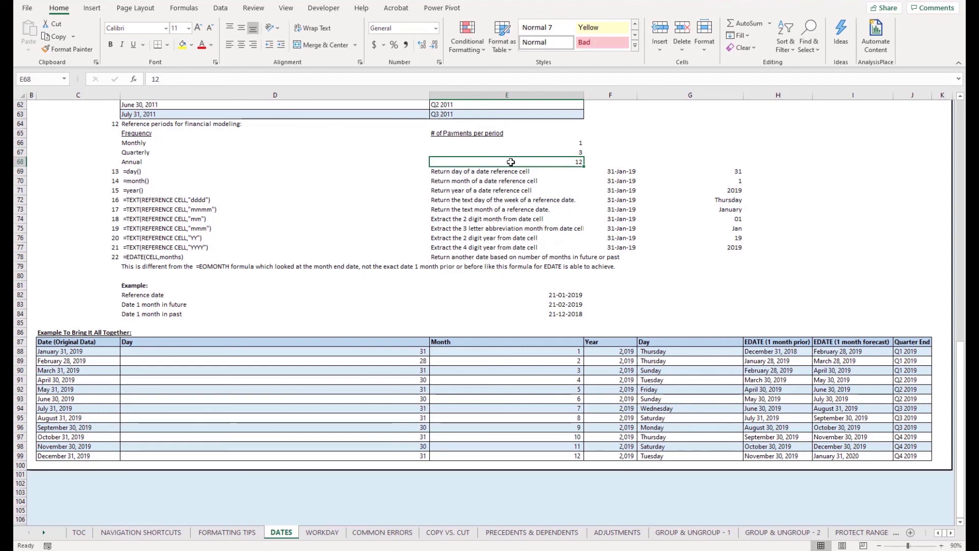
# Step: Compare the Monthly, Quarterly and Annual frequencies in D66:D68 with their payments per period in E66:E68
pyautogui.click(295, 143)
pyautogui.hotkey('shift', 'Down')
pyautogui.hotkey('shift', 'Down')
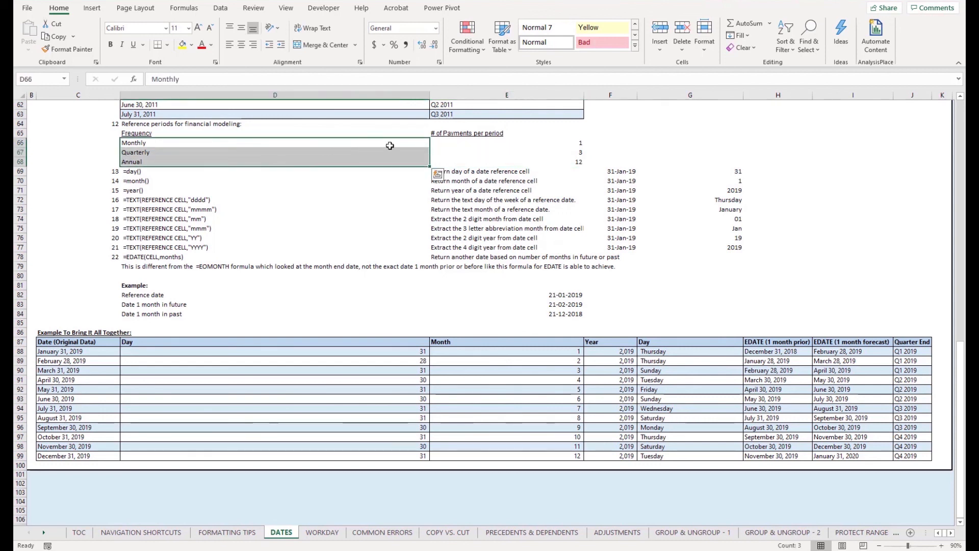
pyautogui.moveTo(438, 143); pyautogui.dragTo(442, 153)
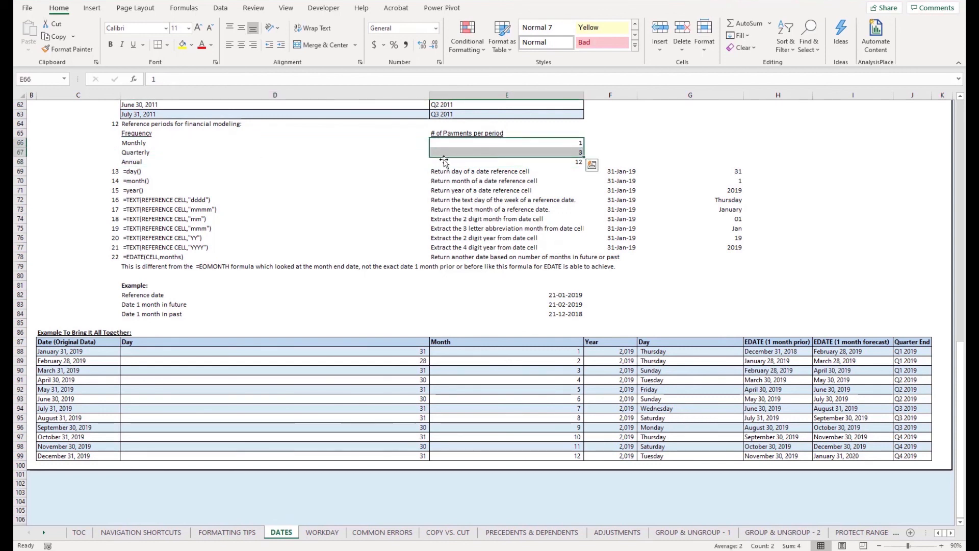
pyautogui.click(443, 161)
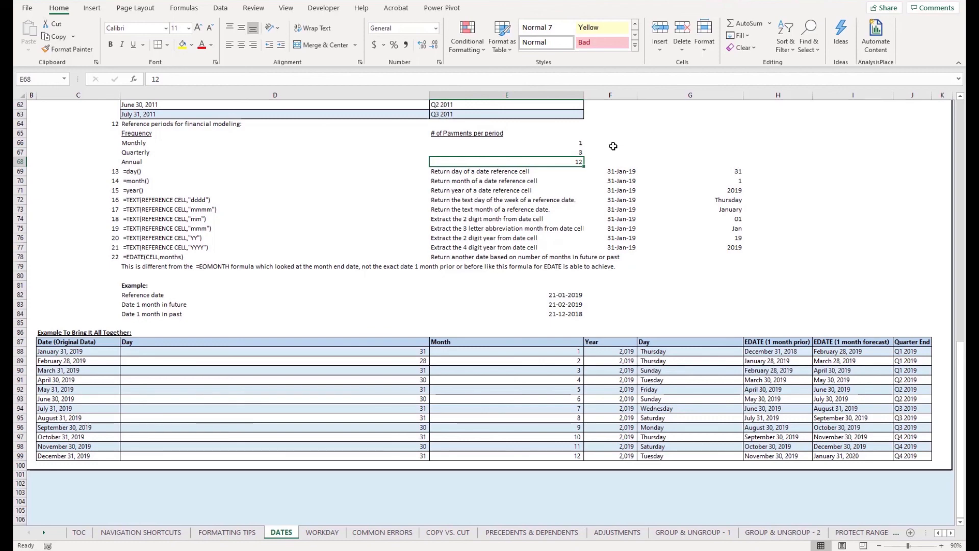
# Step: Look over the DAY, MONTH and YEAR syntax in D69:D71, ending on the DAY entry
pyautogui.press('Left')
pyautogui.press('Down')
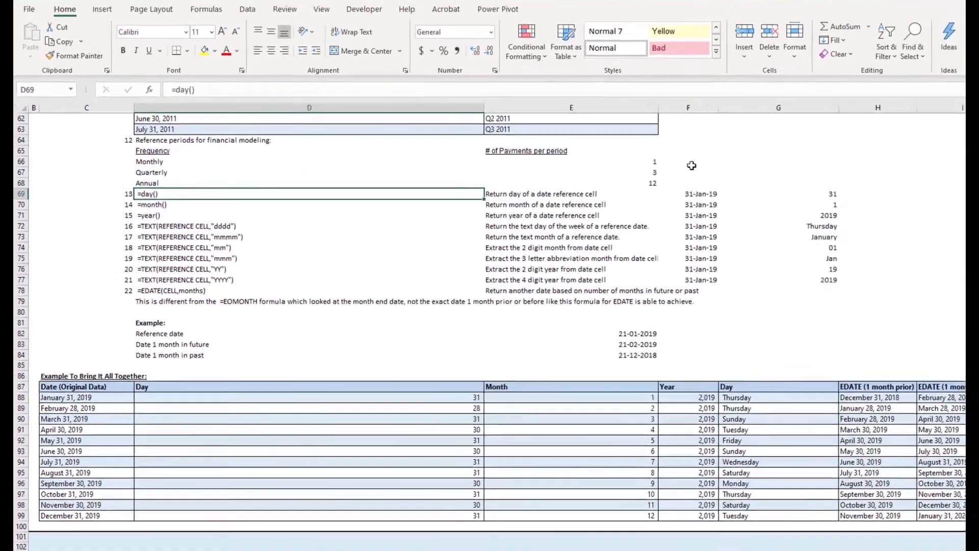
pyautogui.press('Down')
pyautogui.press('Down')
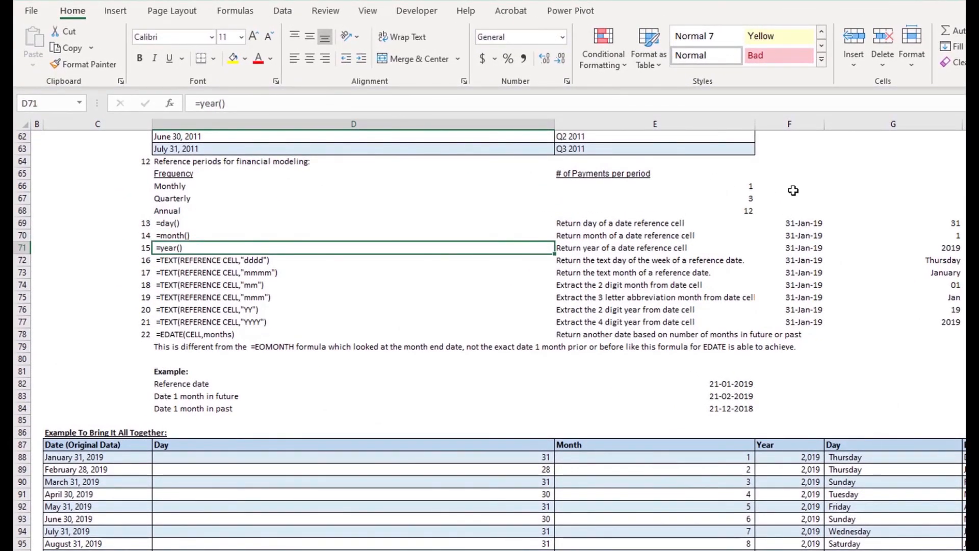
pyautogui.press('Up')
pyautogui.press('Up')
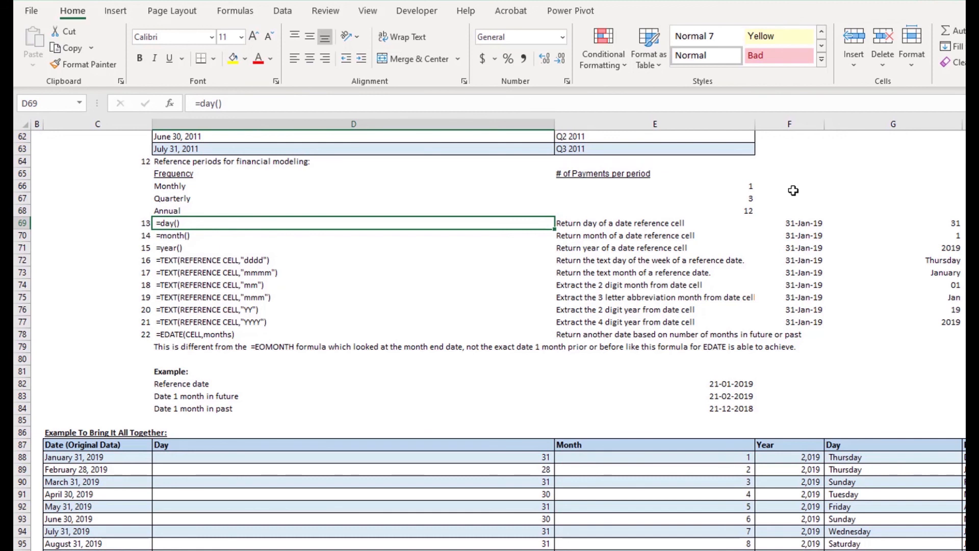
# Step: Examine the DAY example across row 69, including its description, its reference date in F69 and the formula in G69
pyautogui.press('Right')
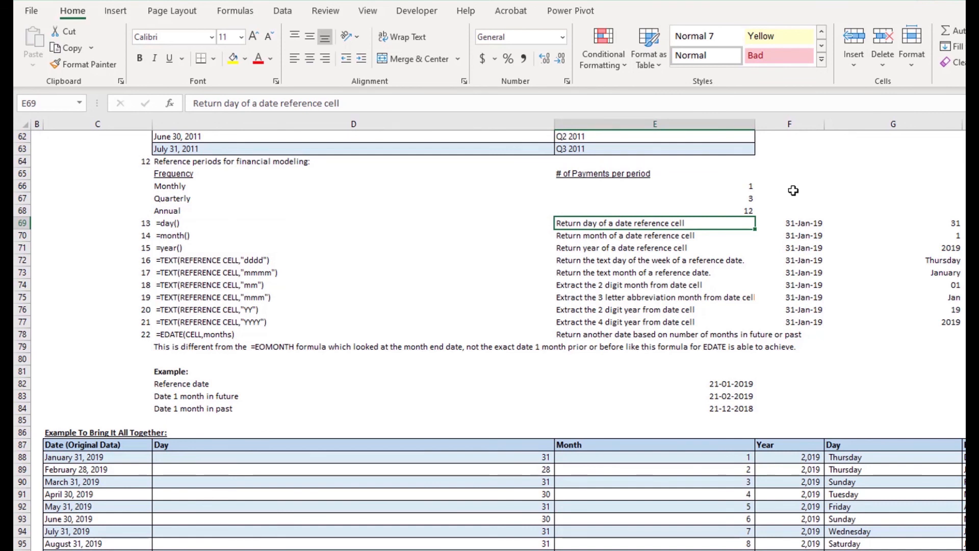
pyautogui.press('Right')
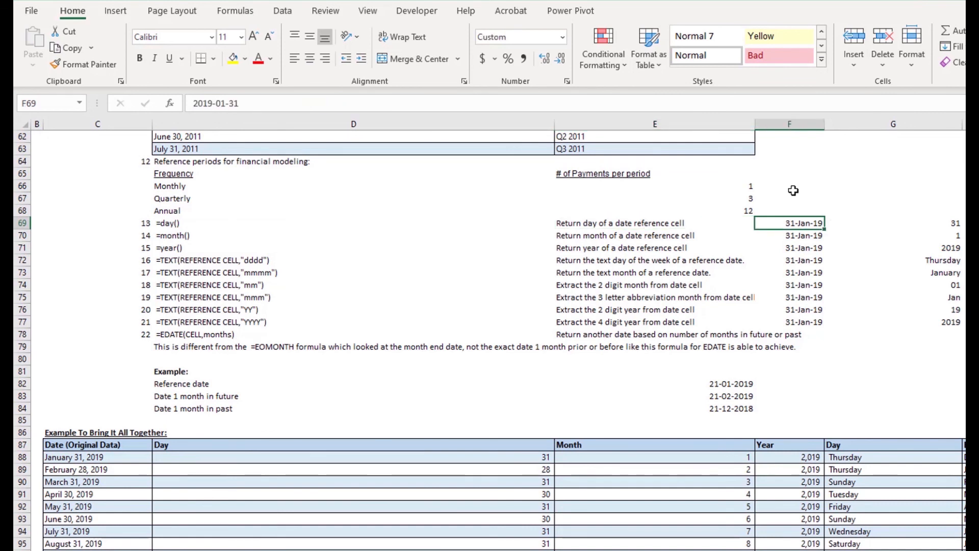
pyautogui.press('Left')
pyautogui.press('Left')
pyautogui.press('Left')
pyautogui.press('Right')
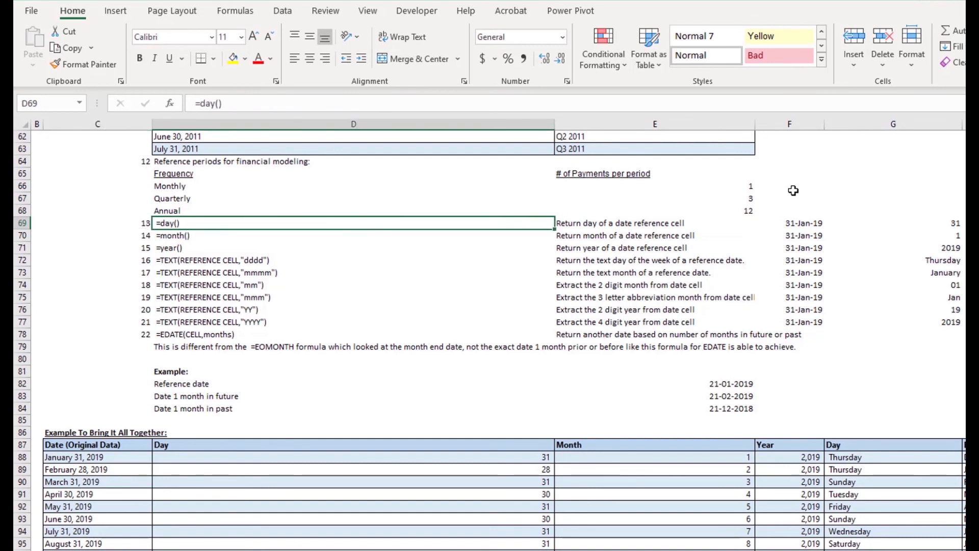
pyautogui.press('Right')
pyautogui.press('Right')
pyautogui.press('Right')
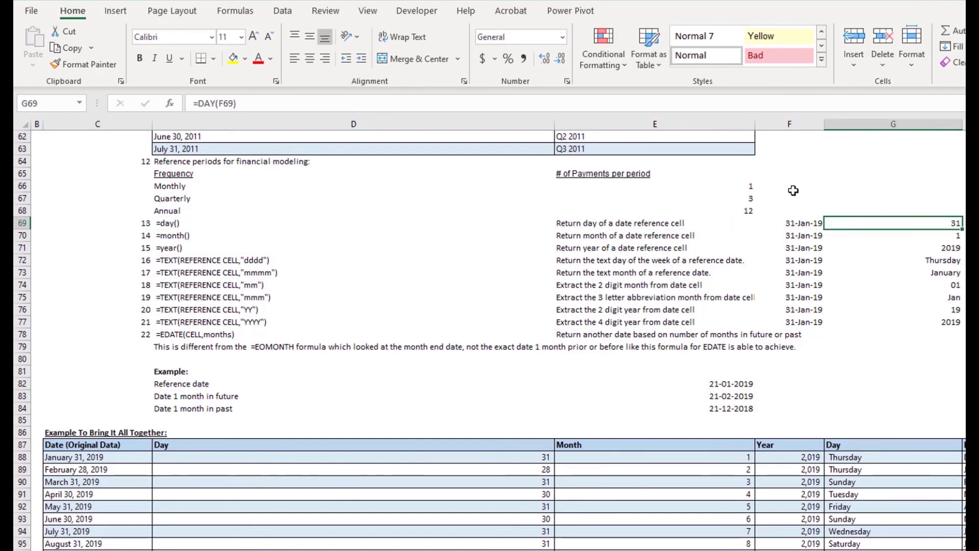
pyautogui.press('F2')
pyautogui.press('Return')
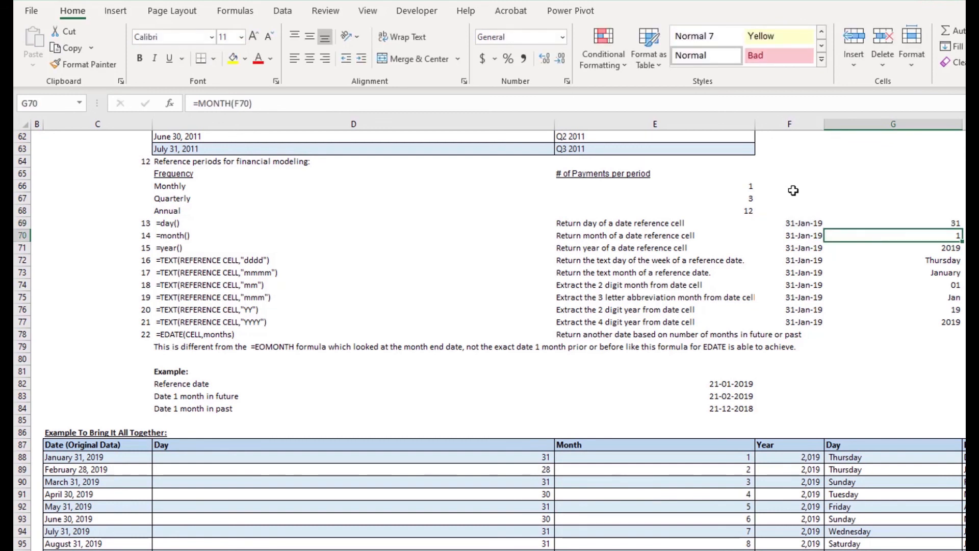
# Step: Examine the MONTH example across row 70, from the syntax in D70 to the formula in G70
pyautogui.press('Left')
pyautogui.press('Left')
pyautogui.press('Left')
pyautogui.press('Down')
pyautogui.press('Up')
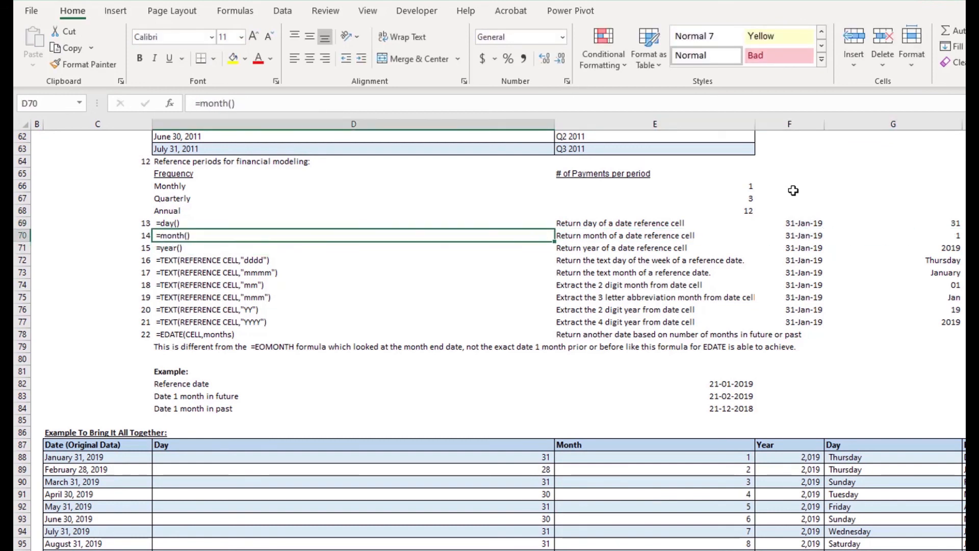
pyautogui.press('Right')
pyautogui.press('Right')
pyautogui.press('Right')
# Step: Compare the reference date in F69 with the DAY, MONTH and YEAR formulas down G69:G71
pyautogui.press('Up')
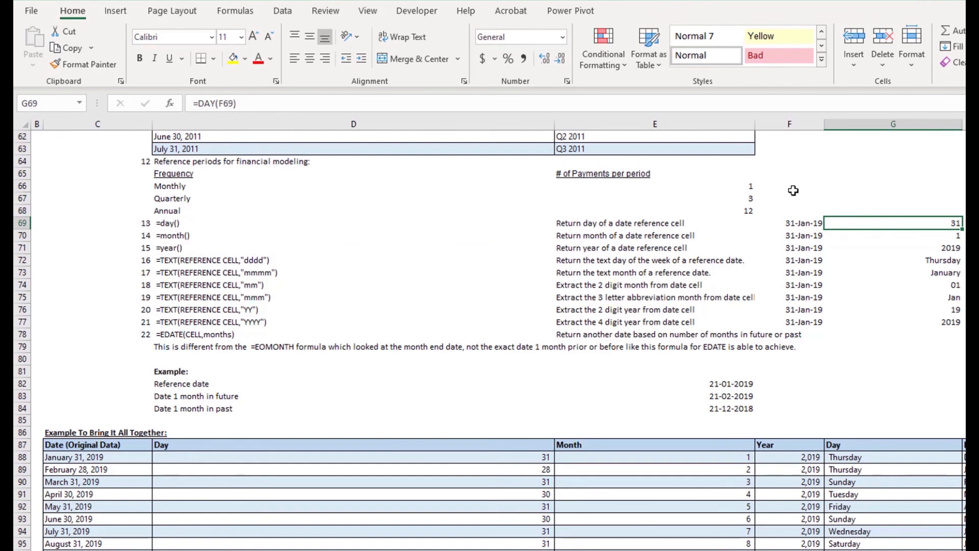
pyautogui.press('Left')
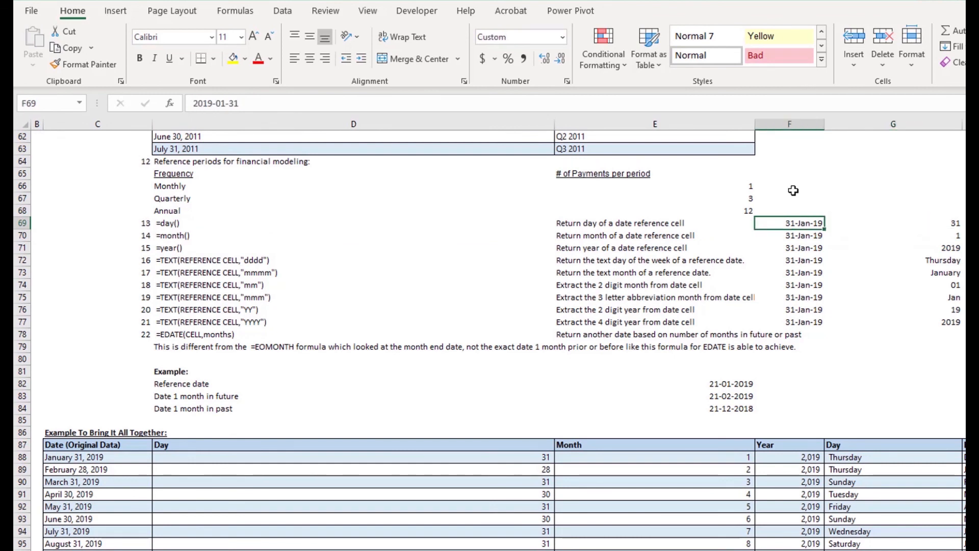
pyautogui.press('Right')
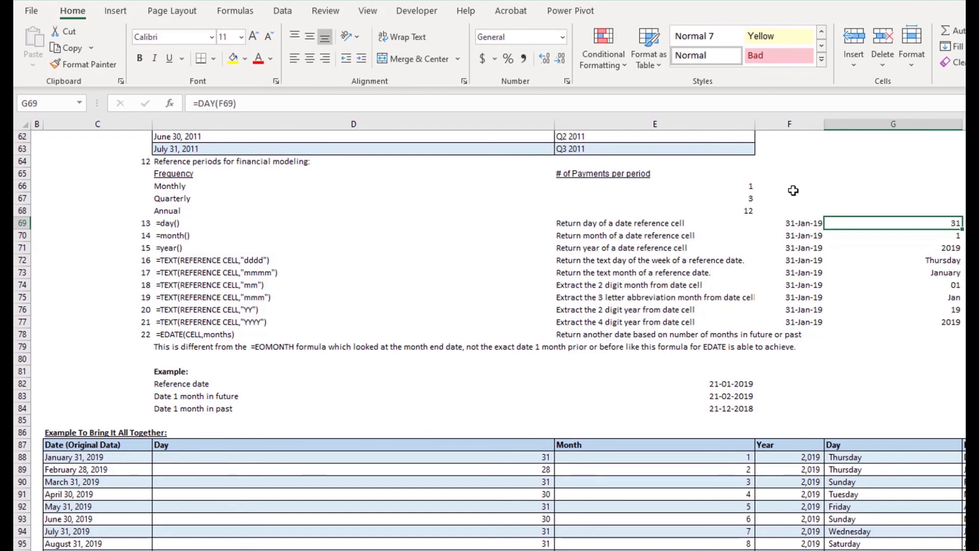
pyautogui.press('Down')
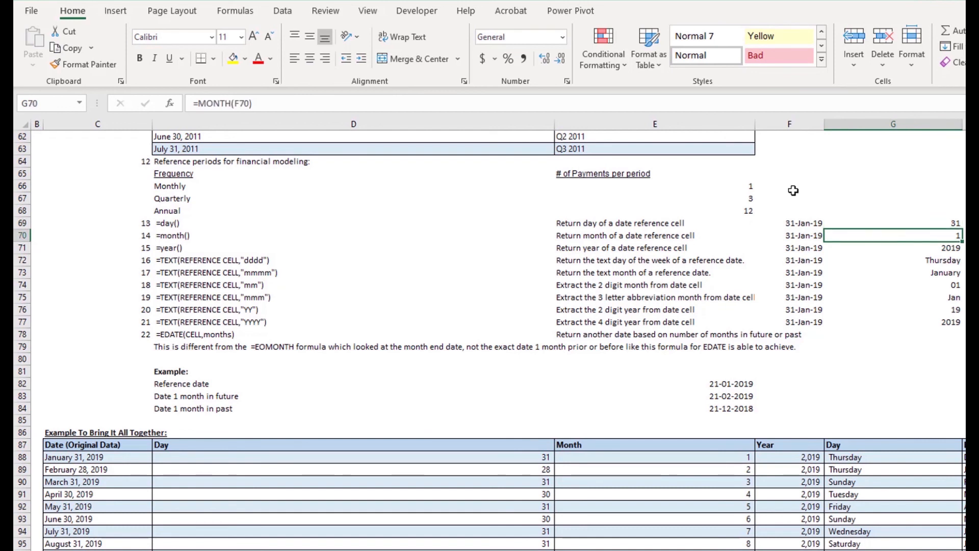
pyautogui.press('Down')
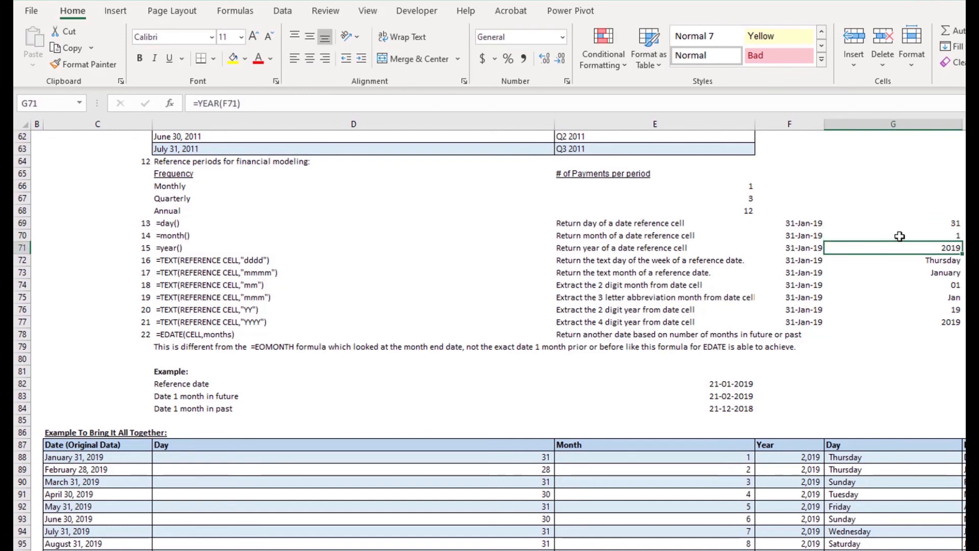
# Step: Inspect the cell references in the YEAR, MONTH and DAY formulas, working upward from G71 to G69
pyautogui.press('F2')
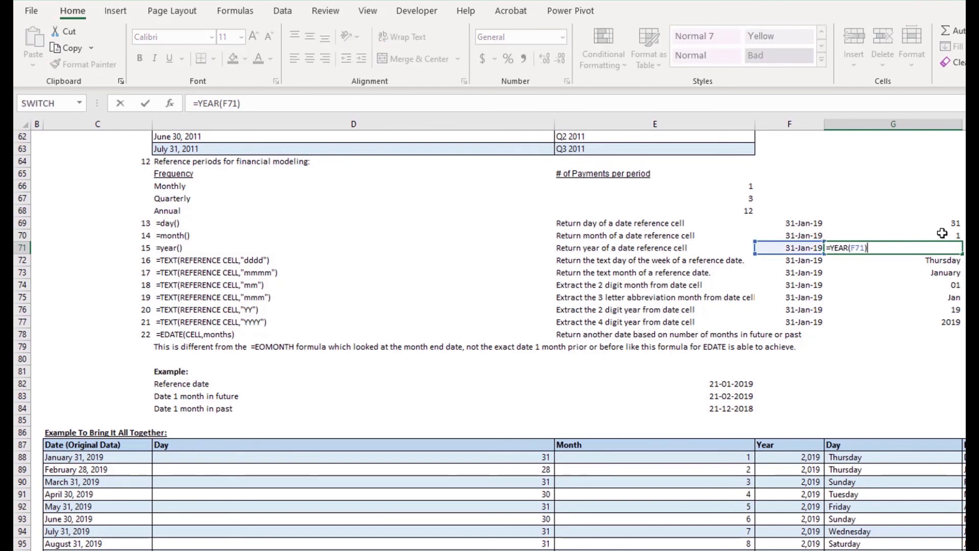
pyautogui.doubleClick(942, 233)
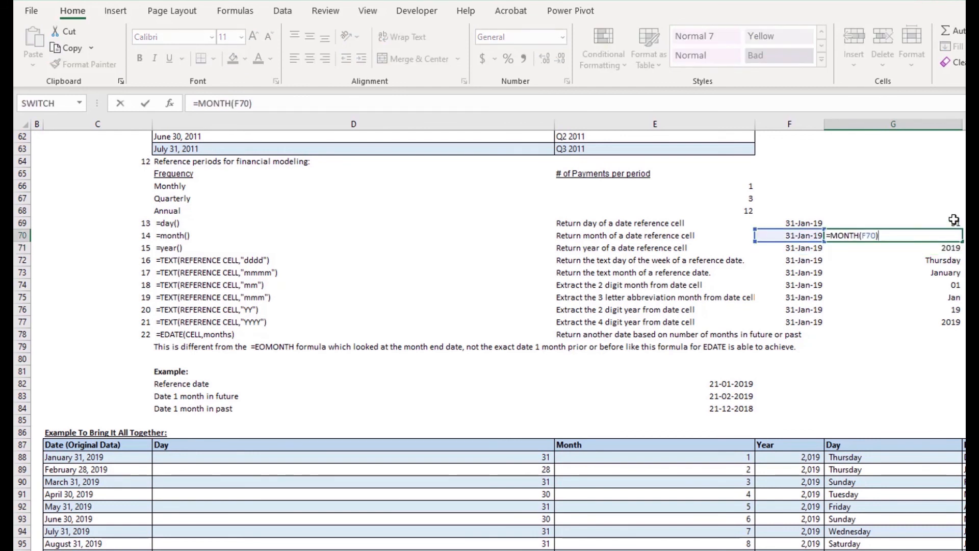
pyautogui.press('Escape')
pyautogui.doubleClick(916, 219)
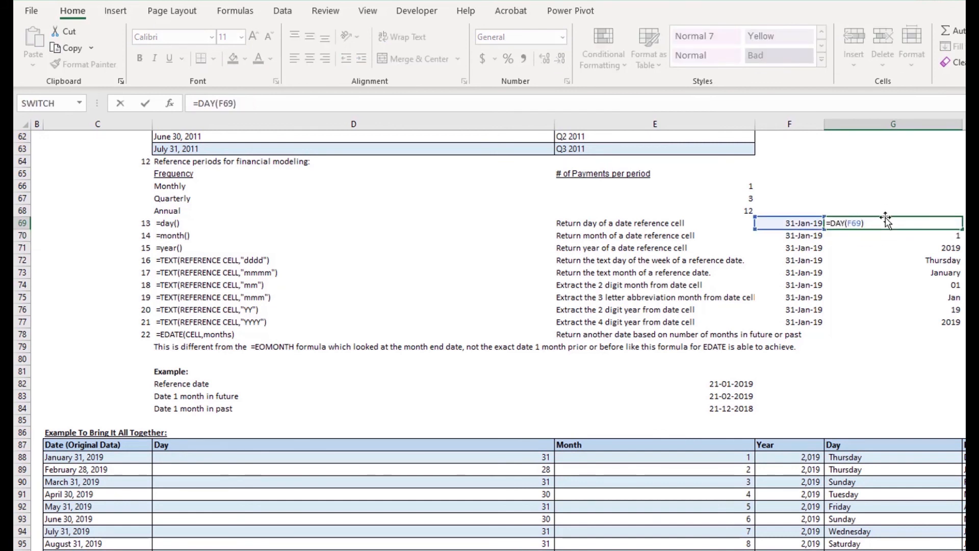
pyautogui.press('Escape')
# Step: Recheck the DAY, MONTH and YEAR formulas in order from G69 to G71, leaving each one unedited
pyautogui.press('F2')
pyautogui.press('Escape')
pyautogui.press('Down')
pyautogui.press('F2')
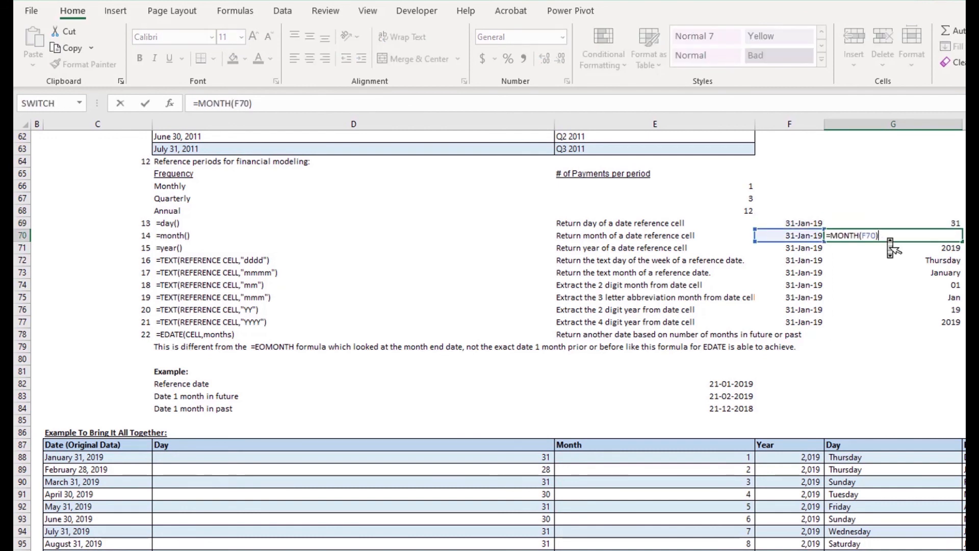
pyautogui.press('Escape')
pyautogui.press('F2')
pyautogui.press('Escape')
pyautogui.press('Down')
pyautogui.press('F2')
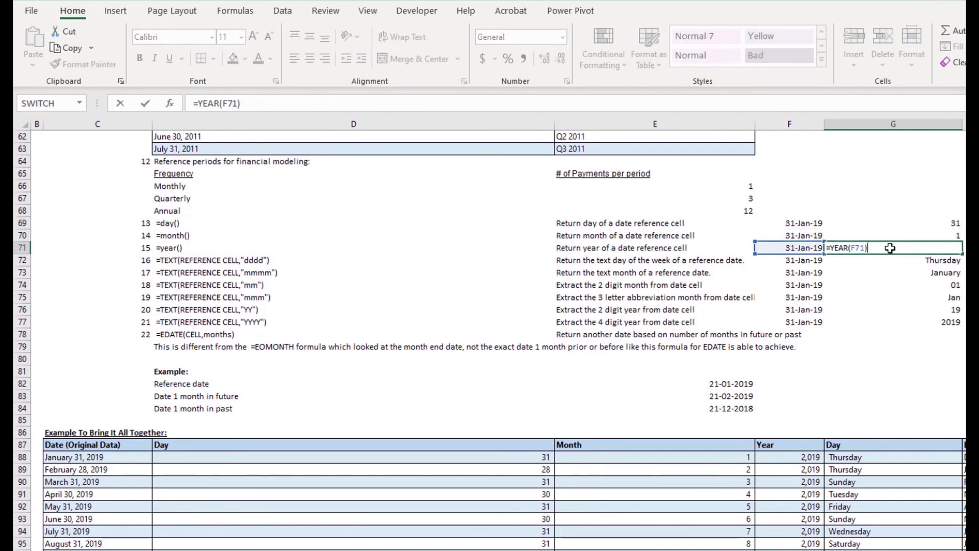
pyautogui.press('Escape')
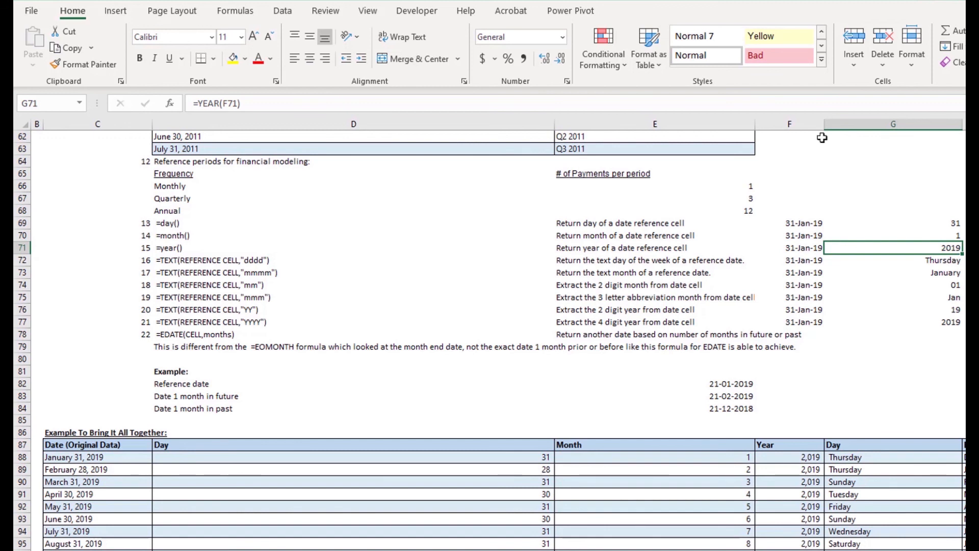
# Step: Look over the TEXT syntax for the day and month formats "dddd", "mmmm", "mm" and "mmm" in D72:D75
pyautogui.moveTo(419, 257); pyautogui.dragTo(403, 294)
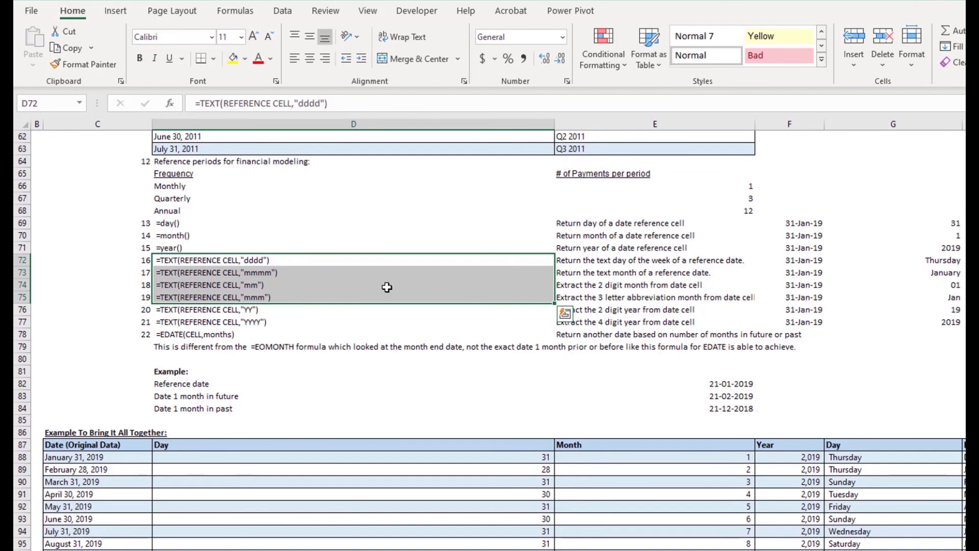
pyautogui.click(389, 270)
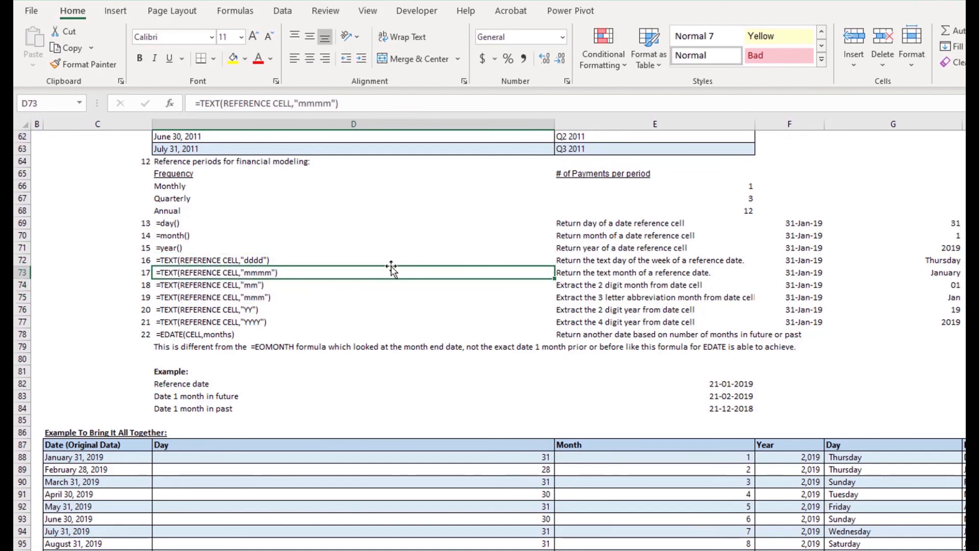
pyautogui.click(413, 261)
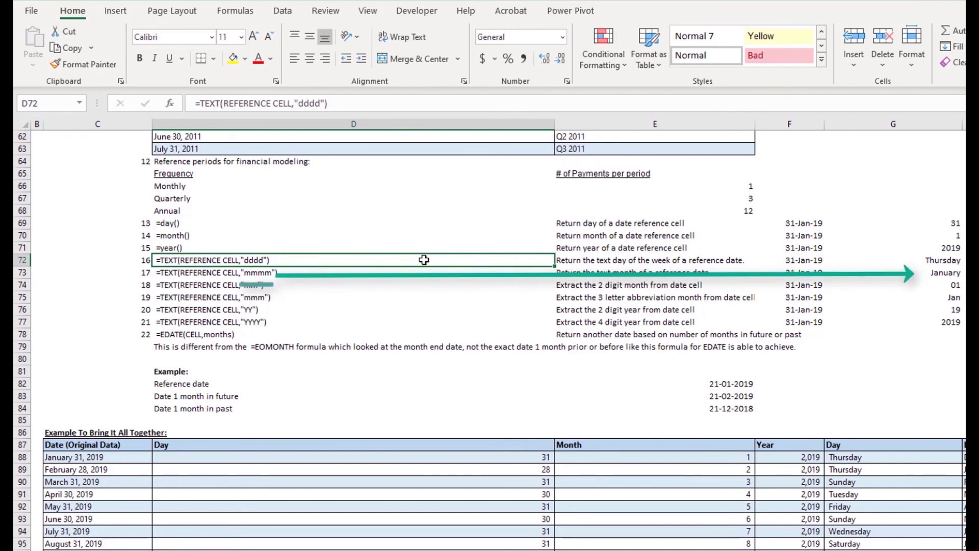
pyautogui.press('Down')
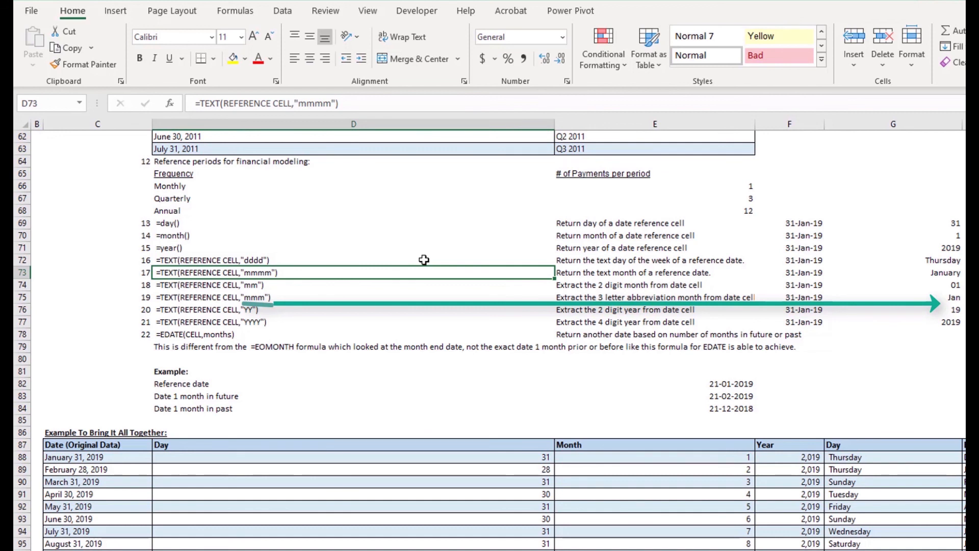
pyautogui.press('Down')
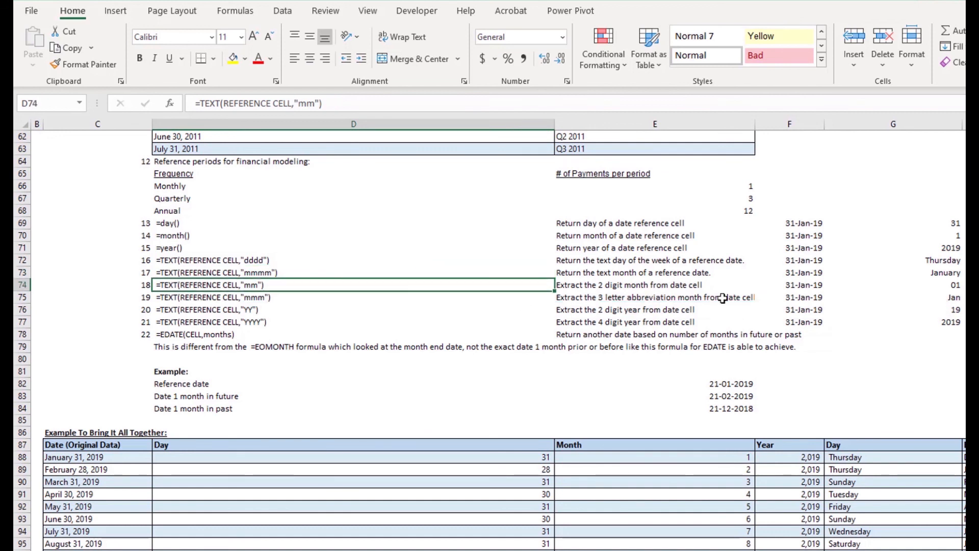
pyautogui.click(409, 301)
# Step: Compare the "YY" and "YYYY" TEXT syntax in D76:D77 with the matching year formulas in G76:G77
pyautogui.click(406, 312)
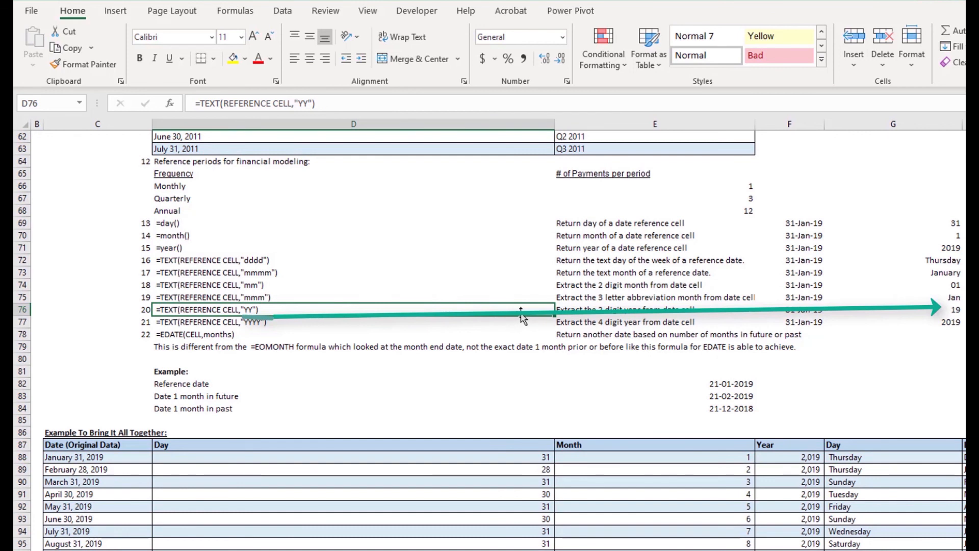
pyautogui.click(867, 312)
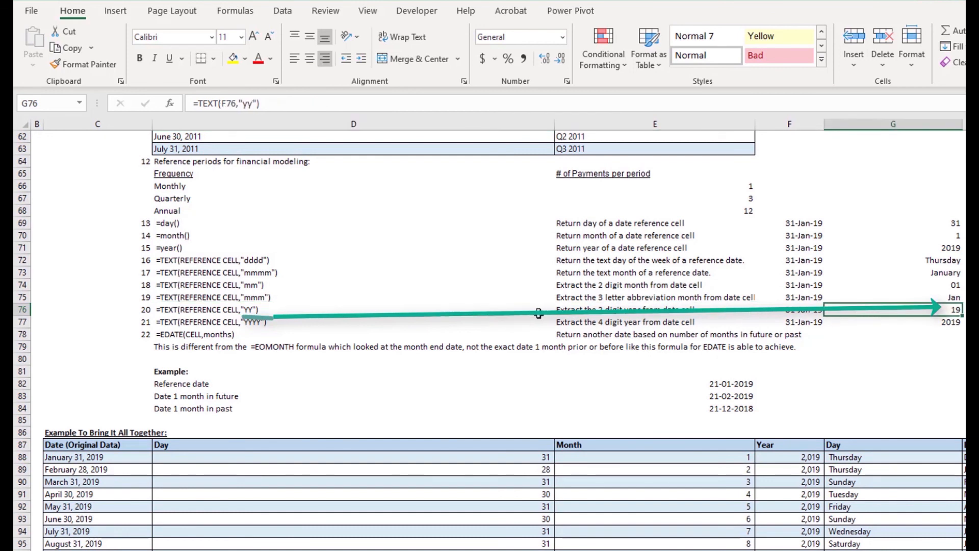
pyautogui.click(428, 320)
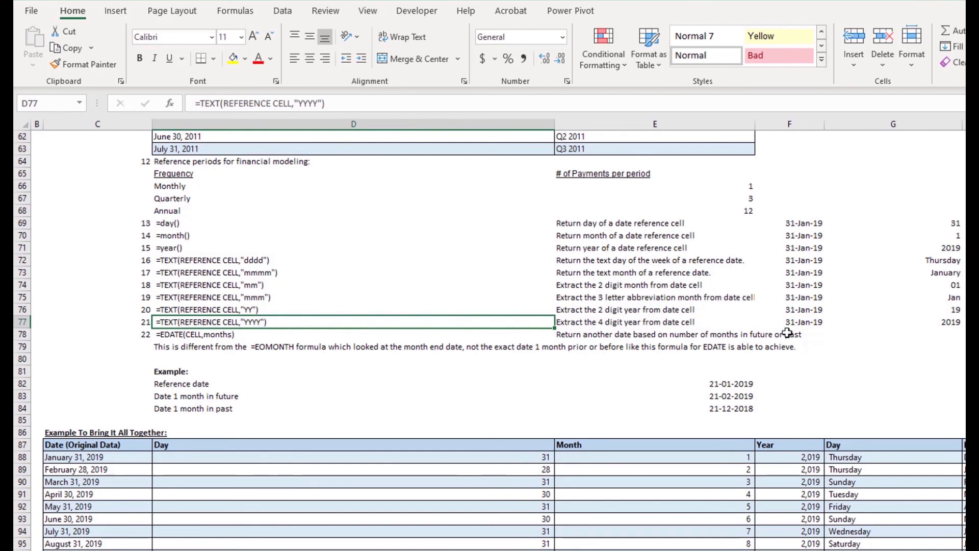
pyautogui.click(856, 325)
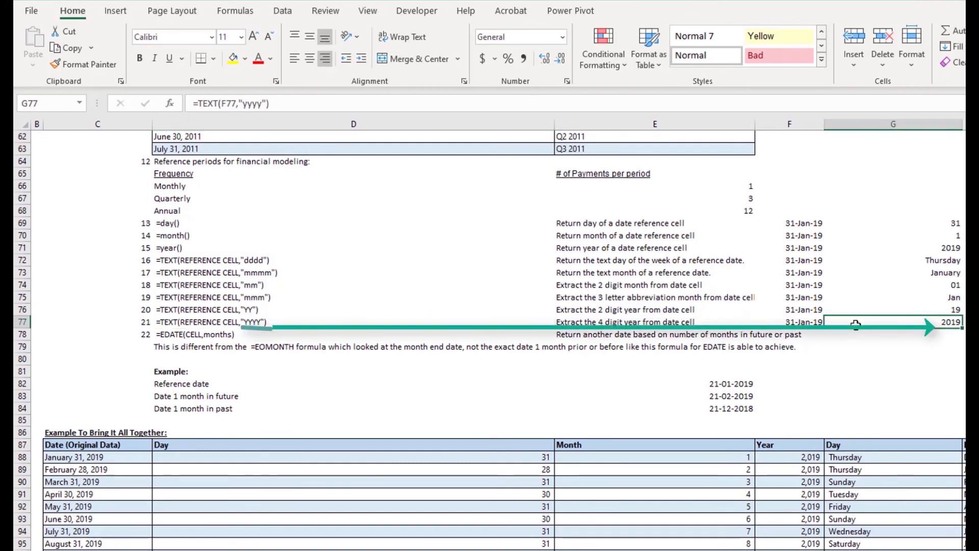
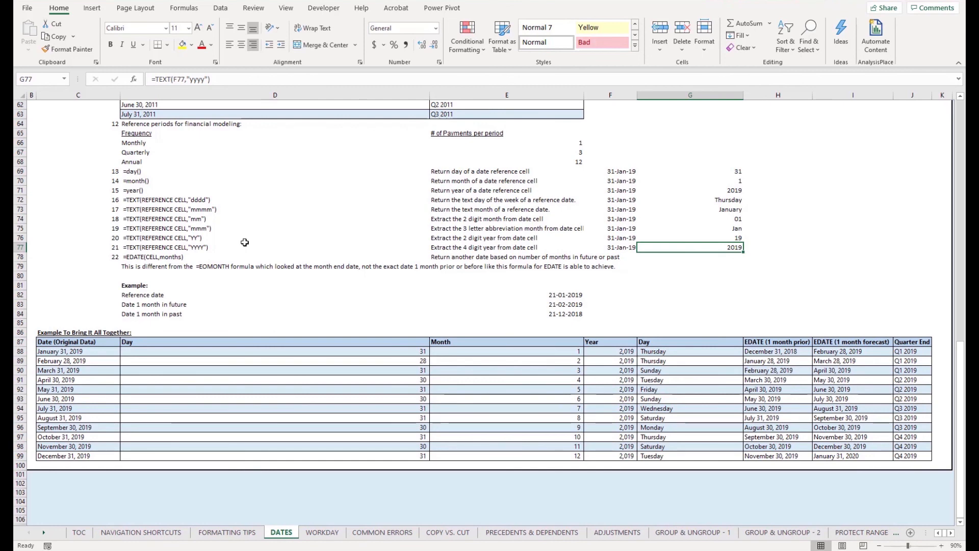
# Step: Read the EDATE syntax in D78, its description in row 78 and the note in D79 on how it differs from EOMONTH
pyautogui.click(164, 257)
pyautogui.scroll(-5, 276, 301)
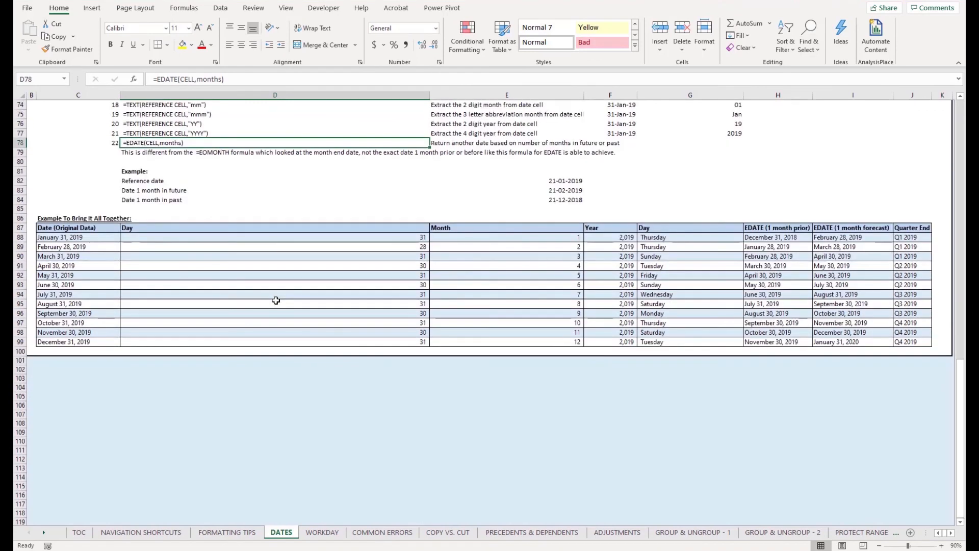
pyautogui.click(960, 522)
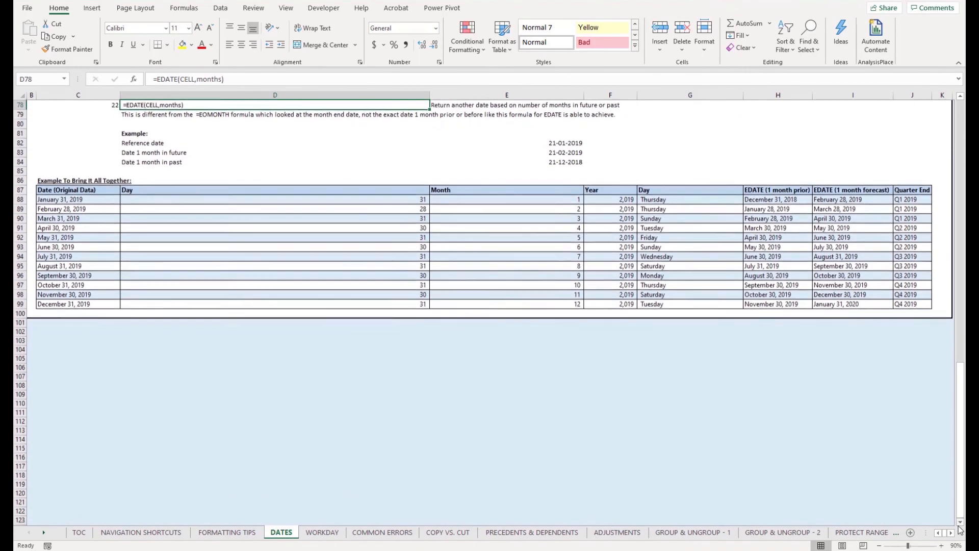
pyautogui.click(450, 106)
pyautogui.click(357, 116)
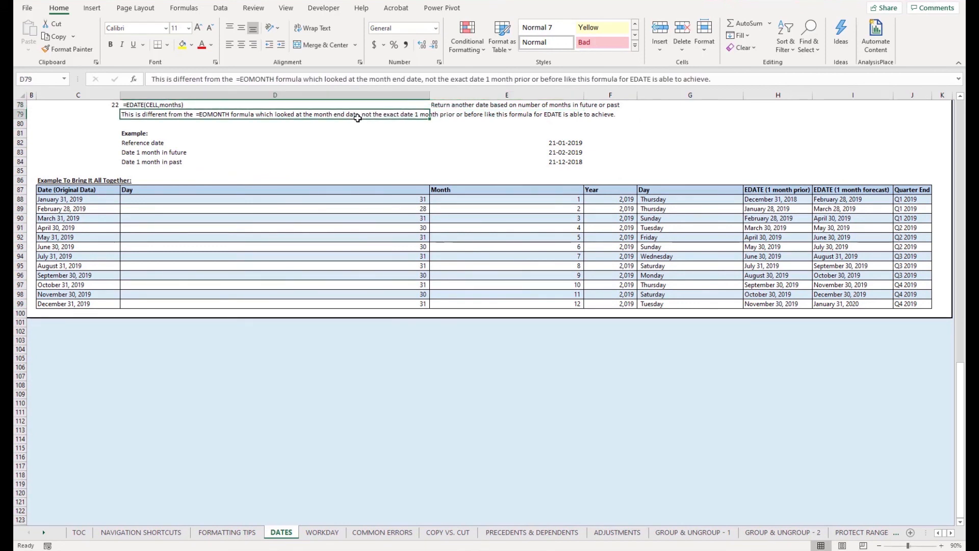
pyautogui.click(357, 125)
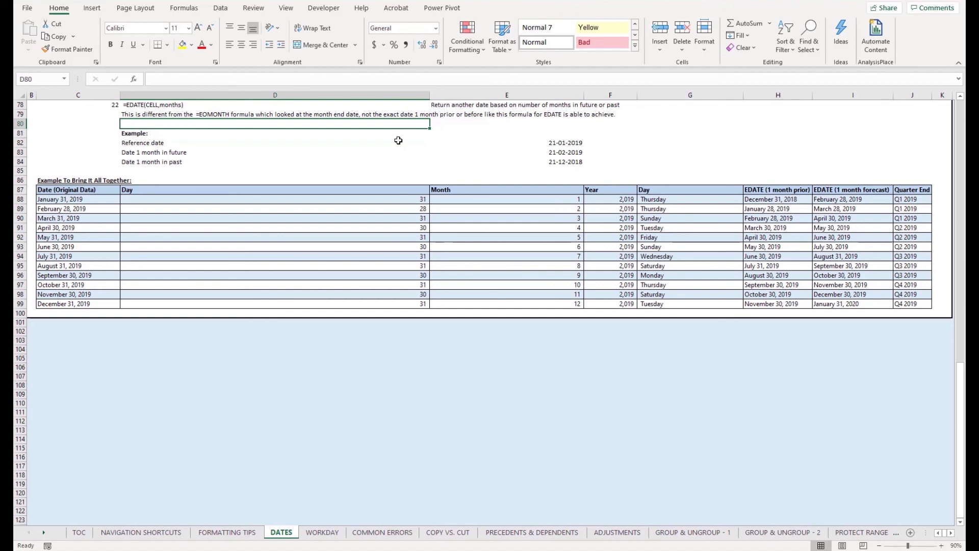
# Step: Examine the EDATE example from its heading in D81 through the reference date in E82 to the one-month-future formula in E83
pyautogui.click(386, 149)
pyautogui.click(388, 136)
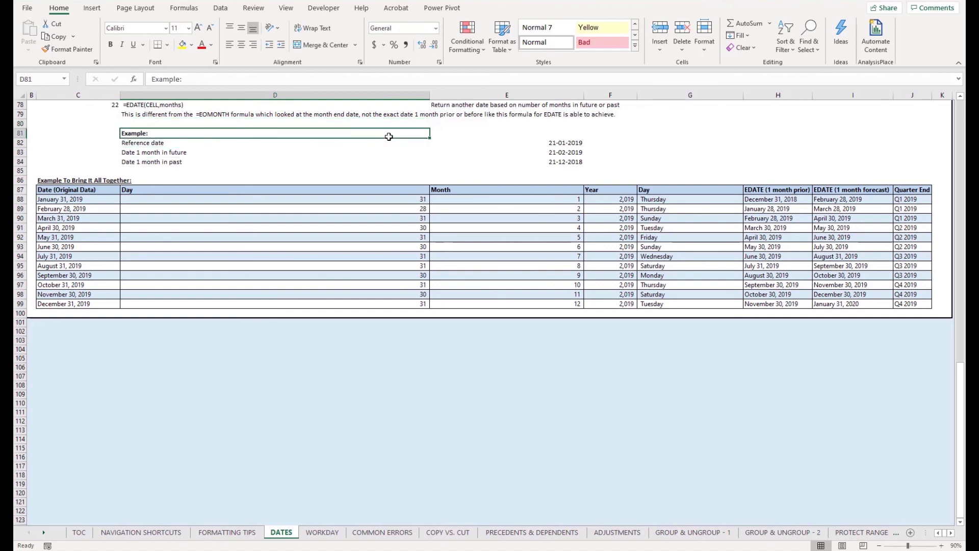
pyautogui.click(532, 143)
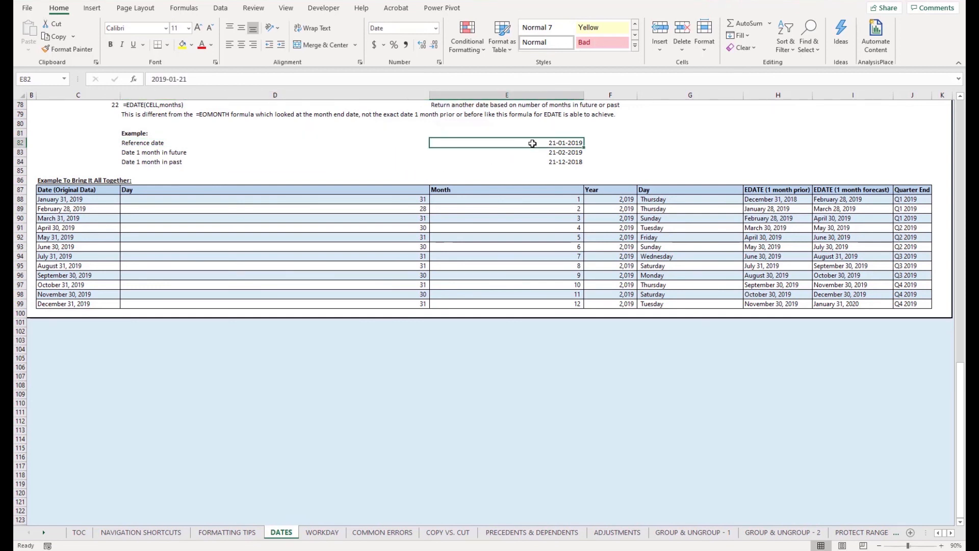
pyautogui.click(518, 154)
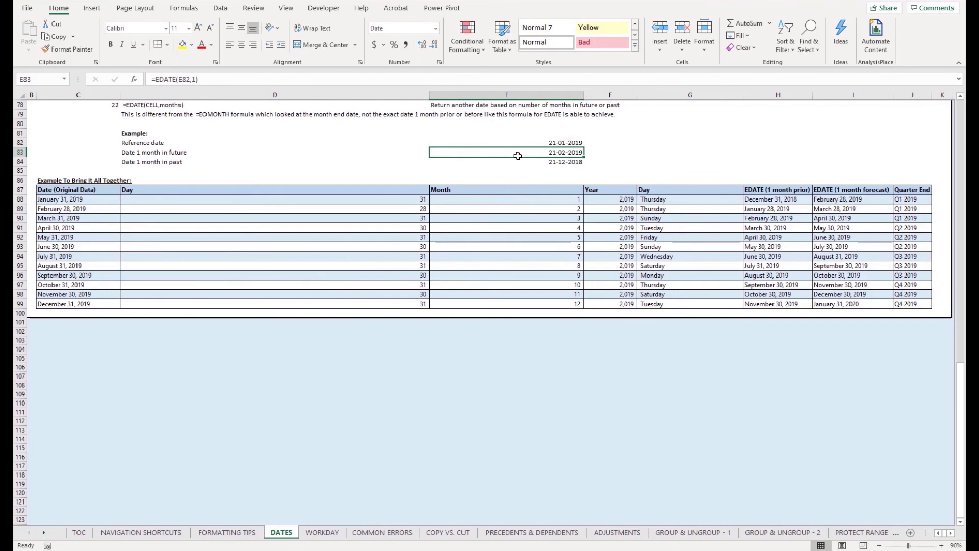
pyautogui.doubleClick(517, 154)
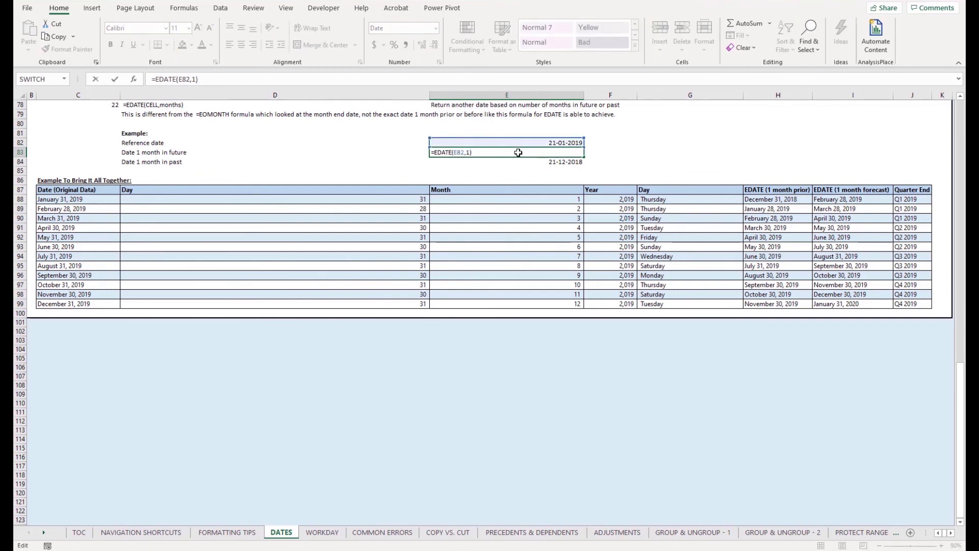
pyautogui.click(497, 161)
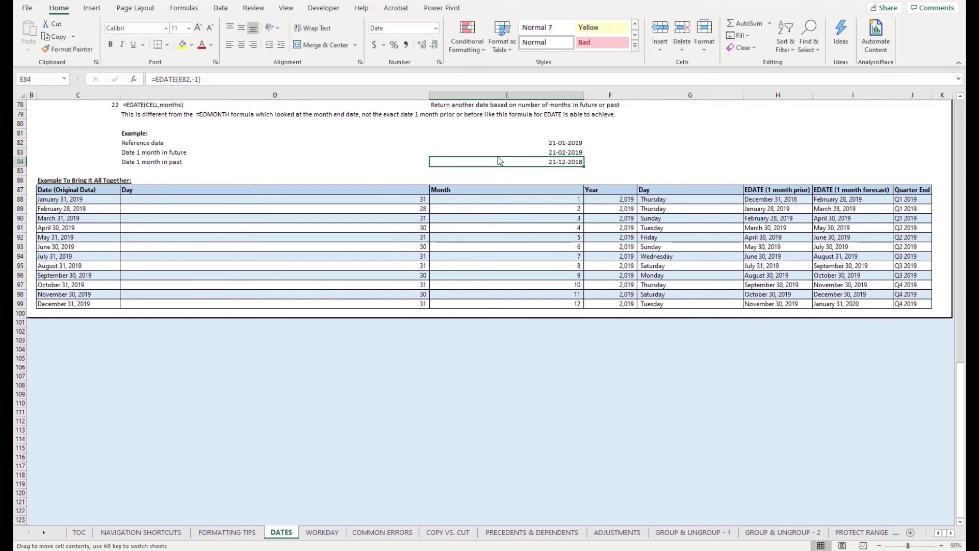
pyautogui.doubleClick(502, 155)
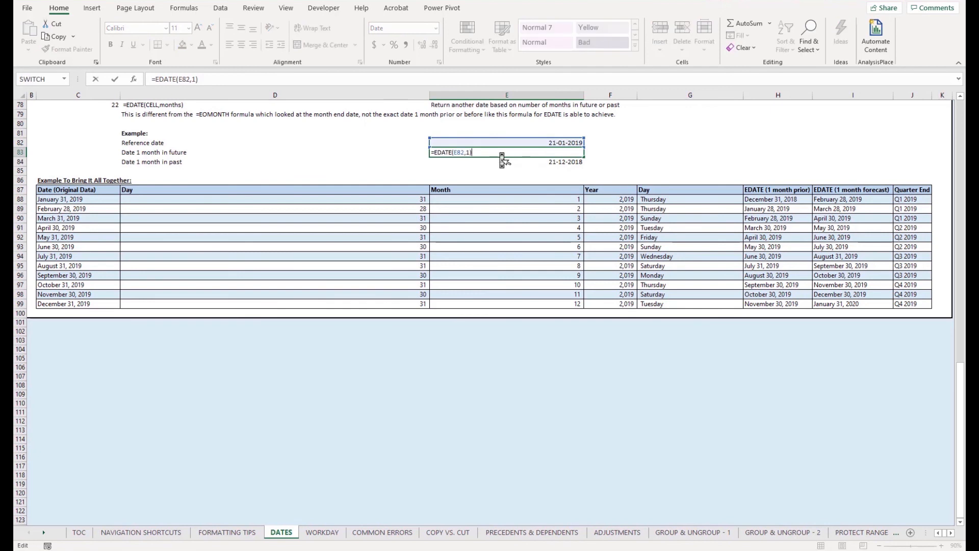
# Step: Inspect the EDATE formula in E84 that returns the date one month in the past
pyautogui.click(502, 161)
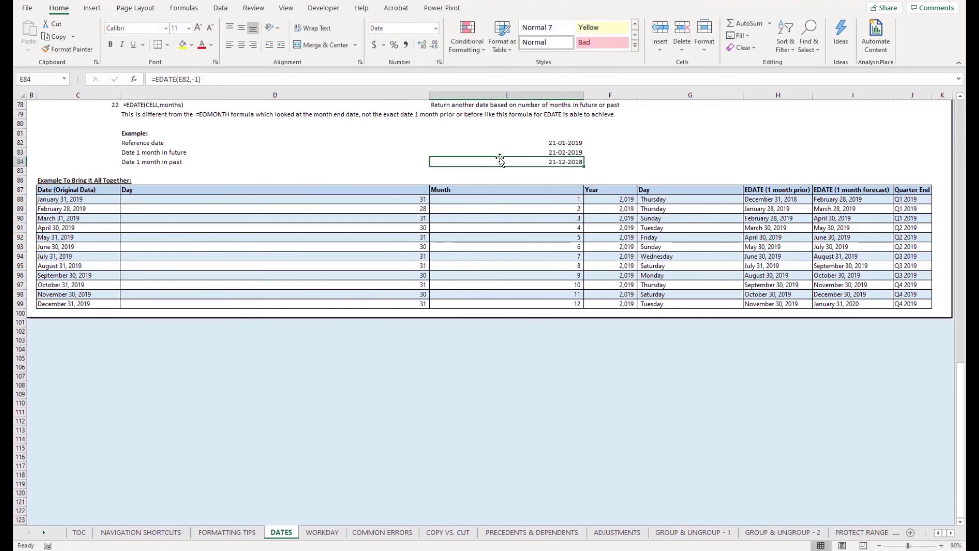
pyautogui.doubleClick(501, 161)
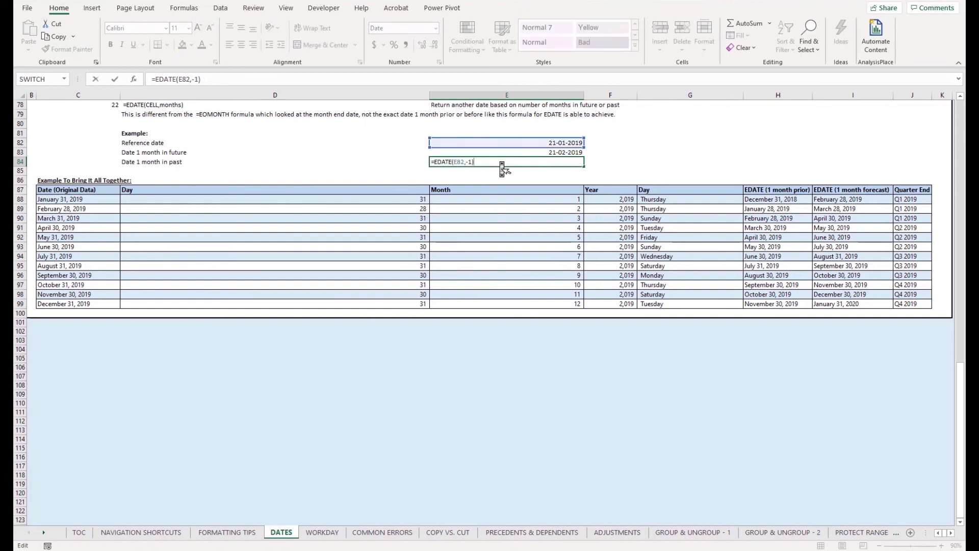
pyautogui.press('Return')
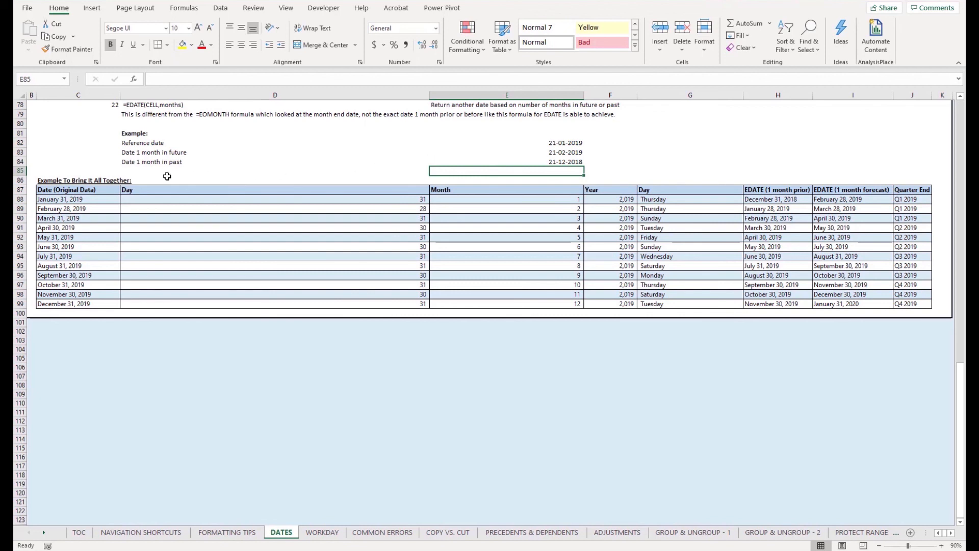
# Step: Review the original dates in C87:C99 of the combined example table and inspect the DAY formula in D88
pyautogui.click(103, 188)
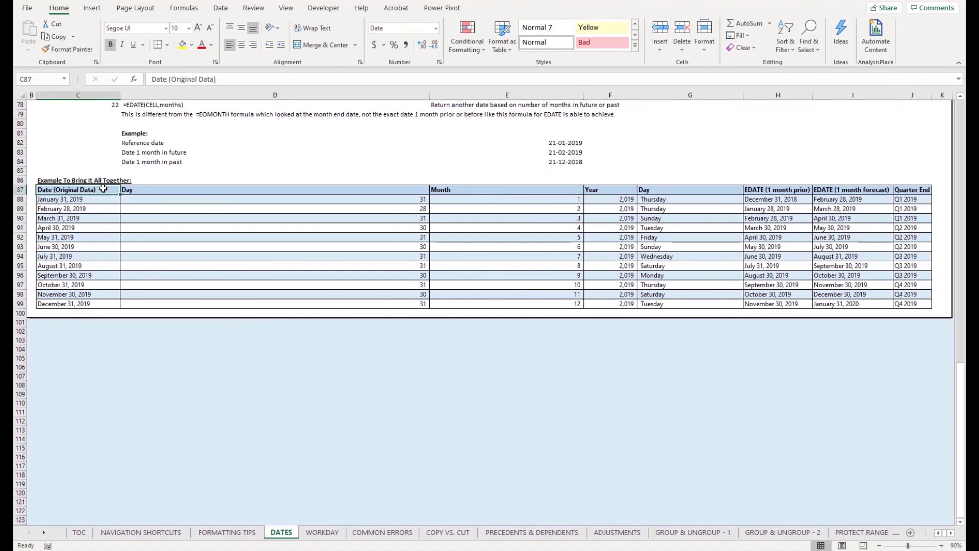
pyautogui.moveTo(103, 189); pyautogui.dragTo(102, 302)
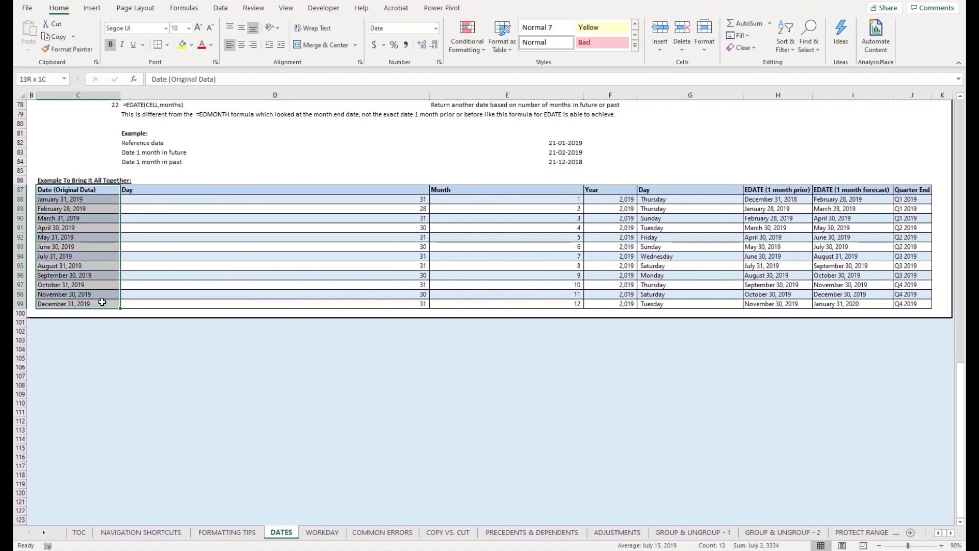
pyautogui.click(166, 189)
pyautogui.click(161, 200)
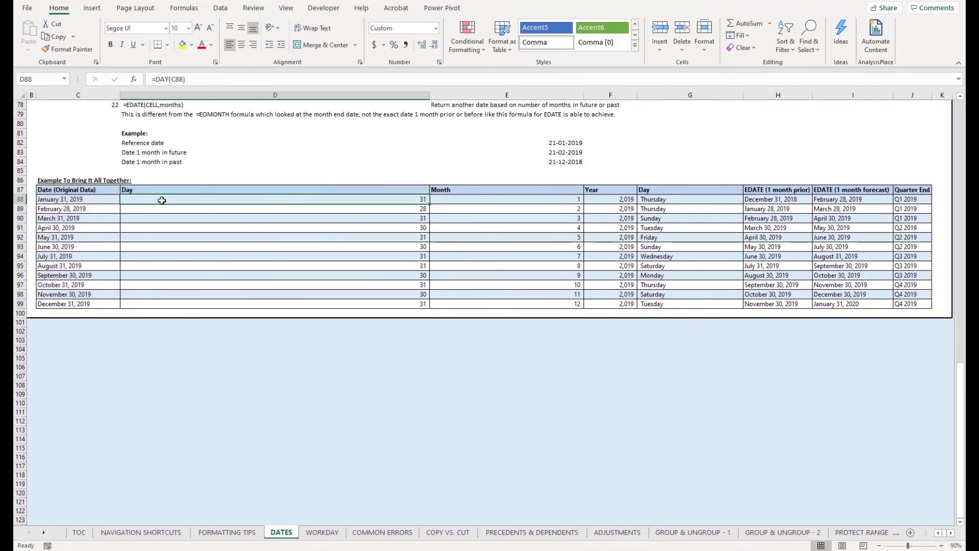
pyautogui.doubleClick(162, 200)
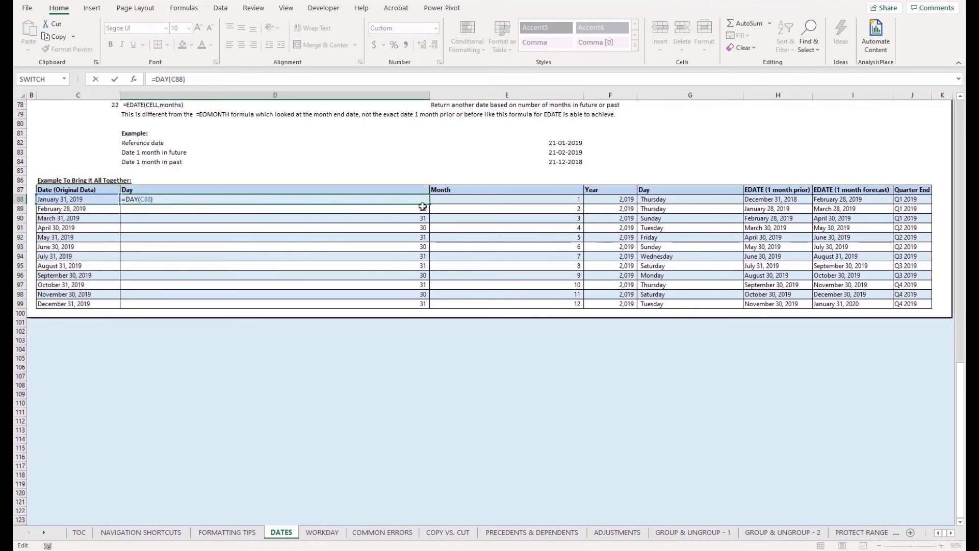
pyautogui.press('Escape')
# Step: Inspect the MONTH formula in E88 and the YEAR formula in F88 to see how they reference the original date
pyautogui.doubleClick(466, 200)
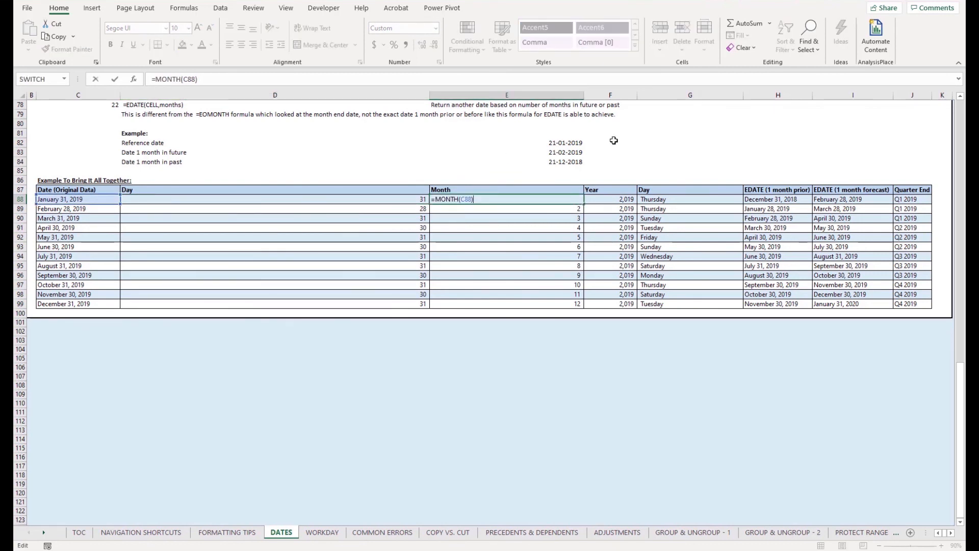
pyautogui.press('Escape')
pyautogui.press('Right')
pyautogui.press('F2')
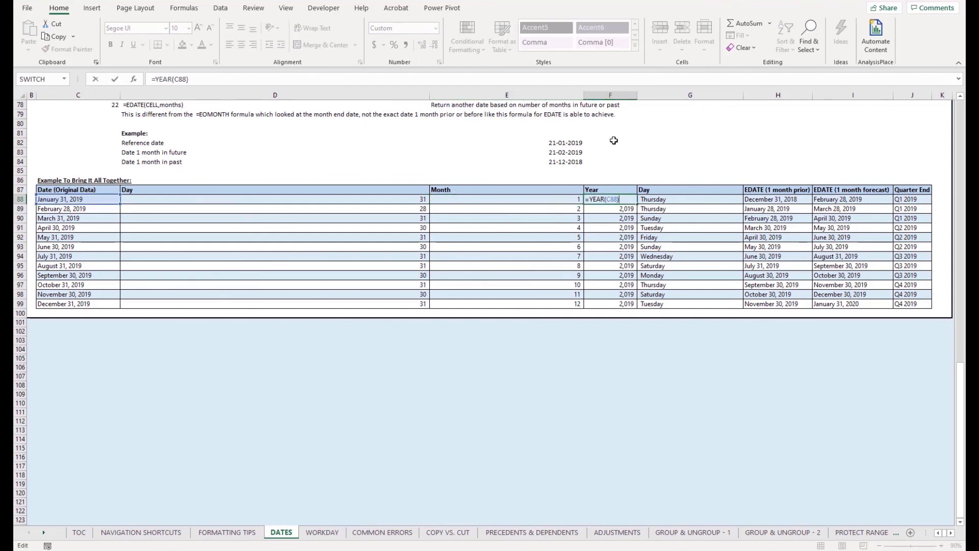
pyautogui.press('Escape')
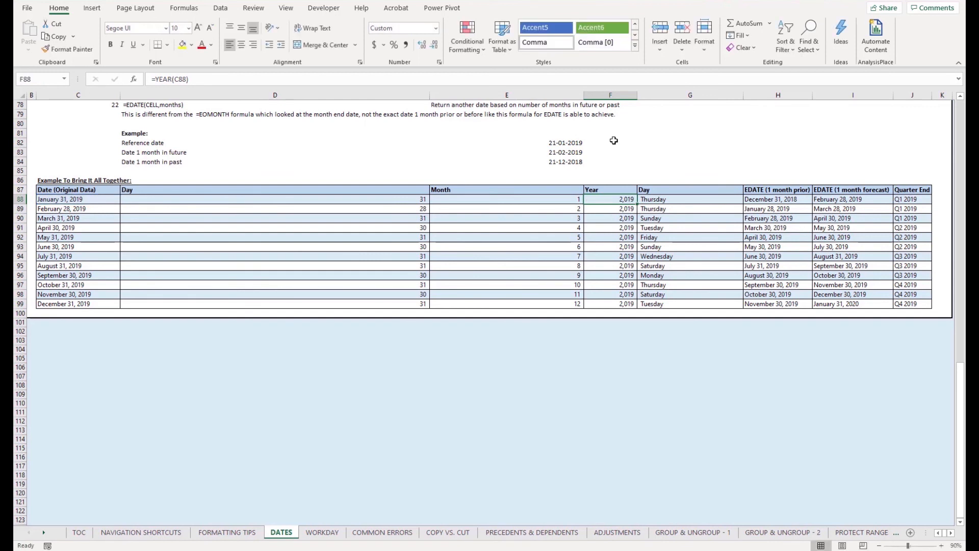
# Step: Inspect the TEXT formula in G88 that derives the weekday name from the original date
pyautogui.press('Right')
pyautogui.press('F2')
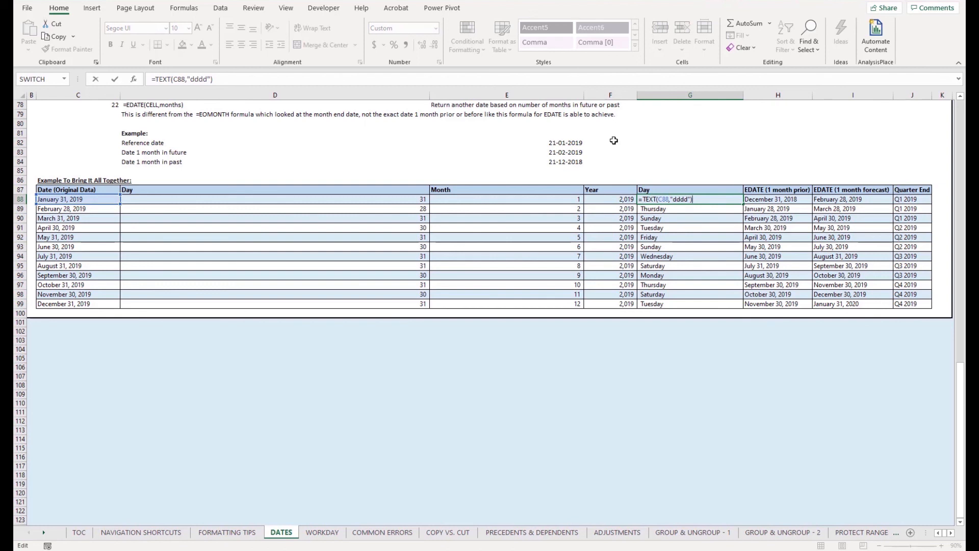
pyautogui.press('Escape')
# Step: Compare the EDATE formulas for one month prior in H88 and one month forecast in I88
pyautogui.press('Right')
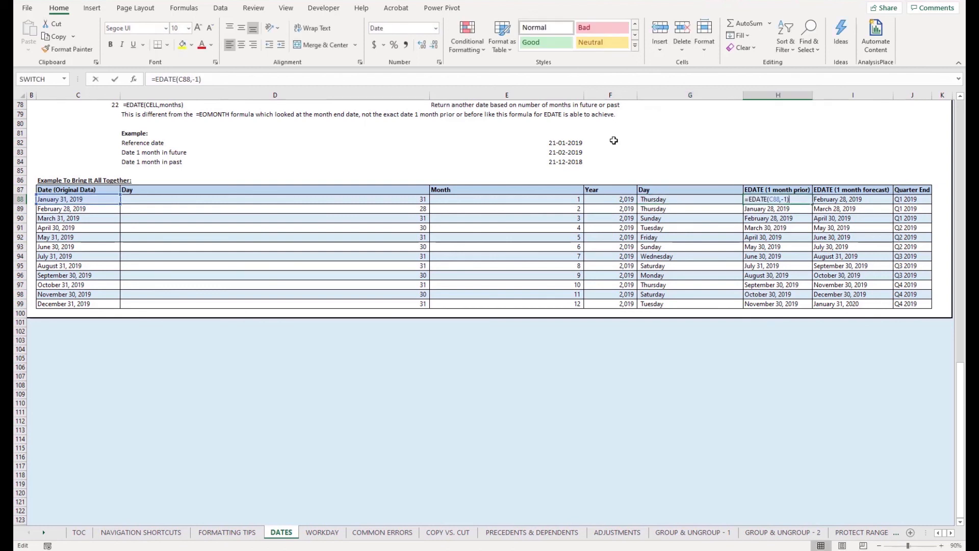
pyautogui.press('F2')
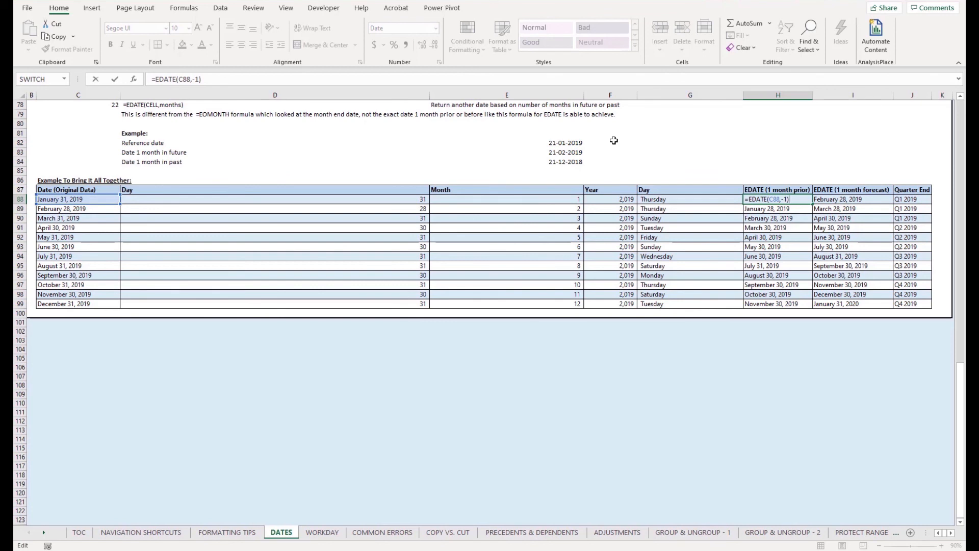
pyautogui.press('Escape')
pyautogui.press('F2')
pyautogui.press('Escape')
pyautogui.press('Right')
pyautogui.press('F2')
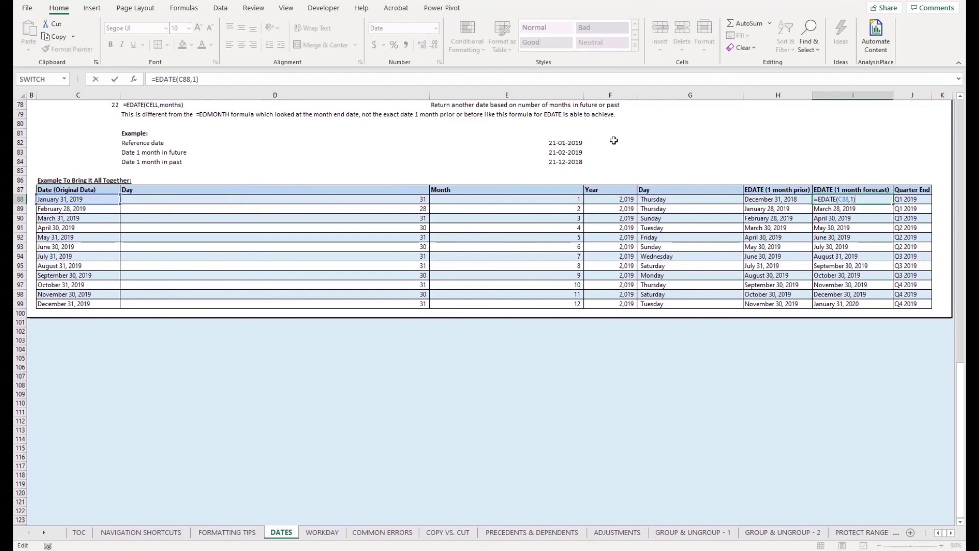
pyautogui.press('Escape')
# Step: Examine the Quarter End formula in J88 and how it combines ROUNDUP, MONTH and YEAR
pyautogui.press('Right')
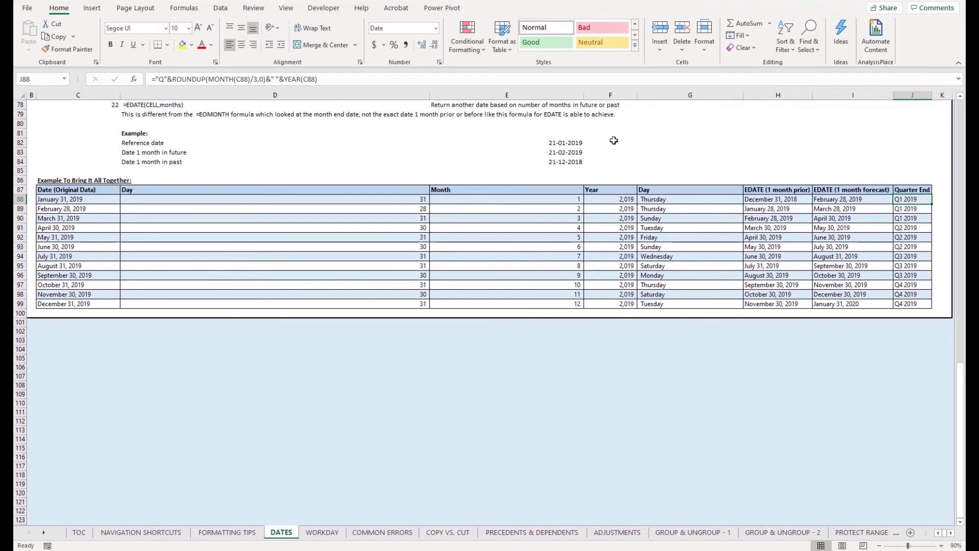
pyautogui.press('F2')
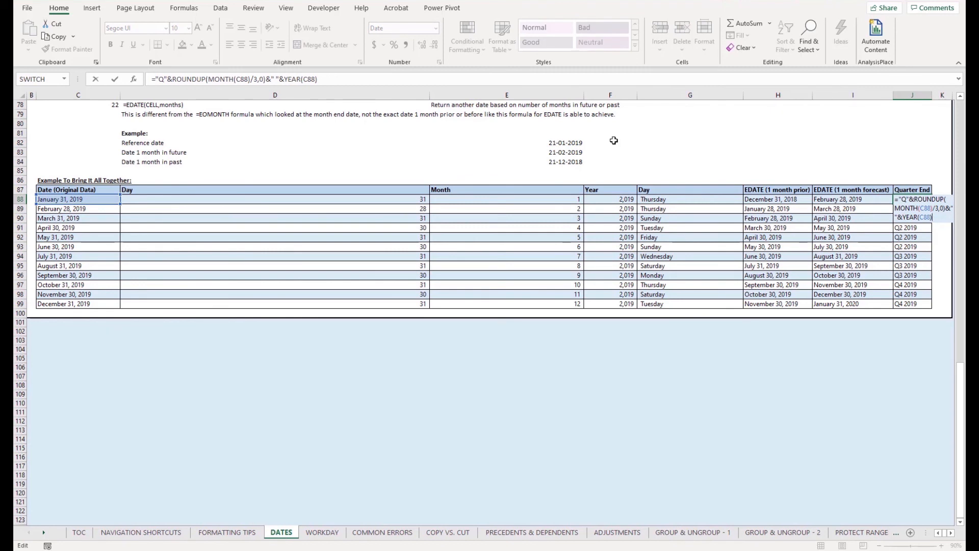
pyautogui.press('Escape')
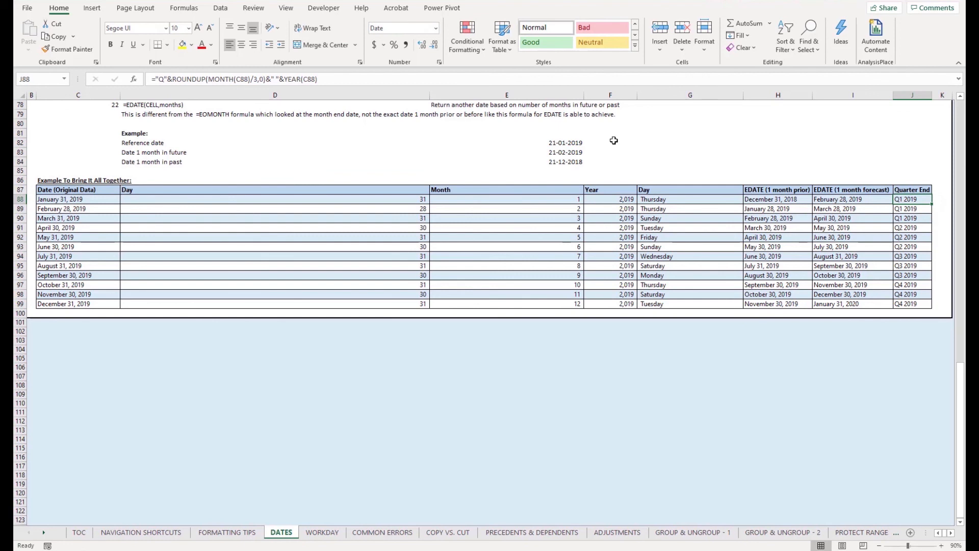